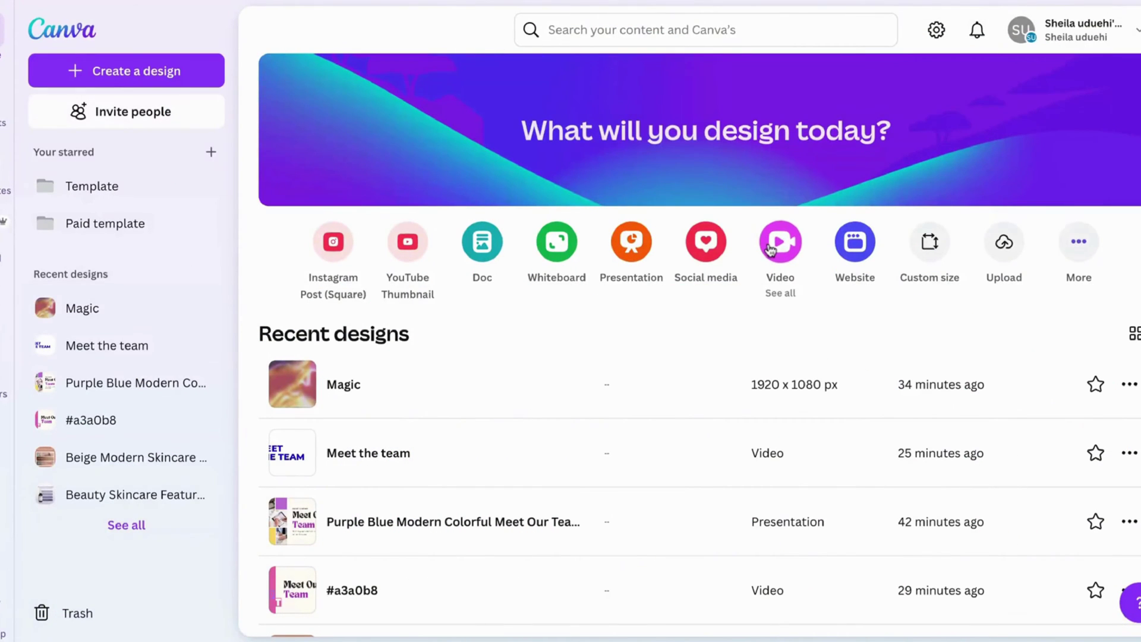
Create a blank video design and add a square shape to its page
click(770, 249)
click(408, 148)
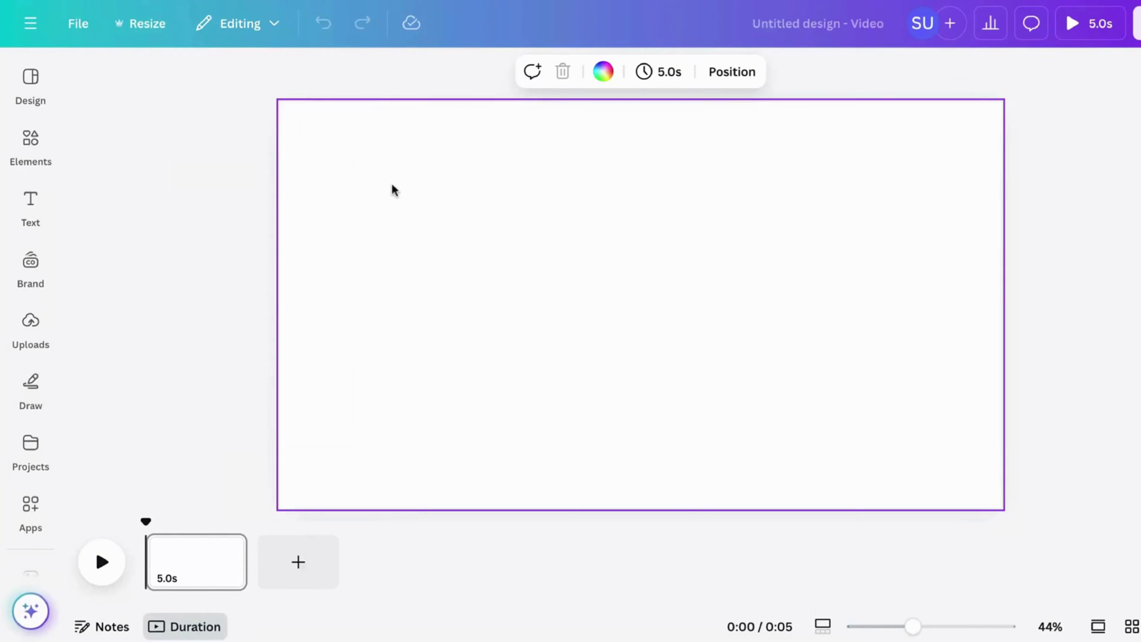
key(r)
click(594, 136)
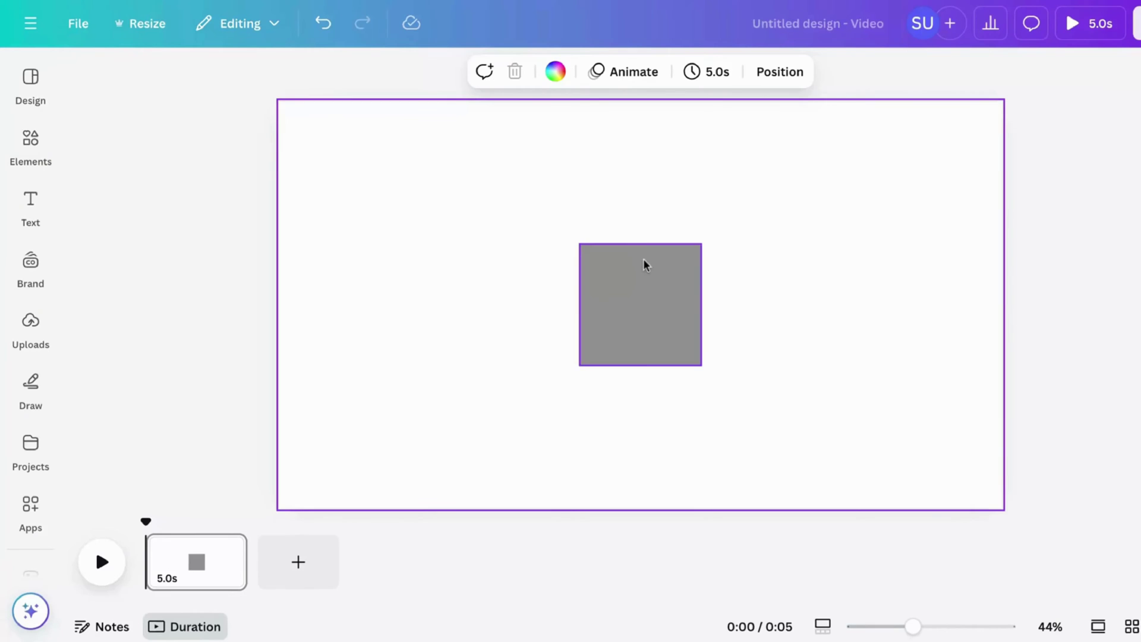
Move the square to the page's upper right and stretch it into a full-height panel leaving a narrow strip uncovered at the page's left
drag(645, 264, 1005, 188)
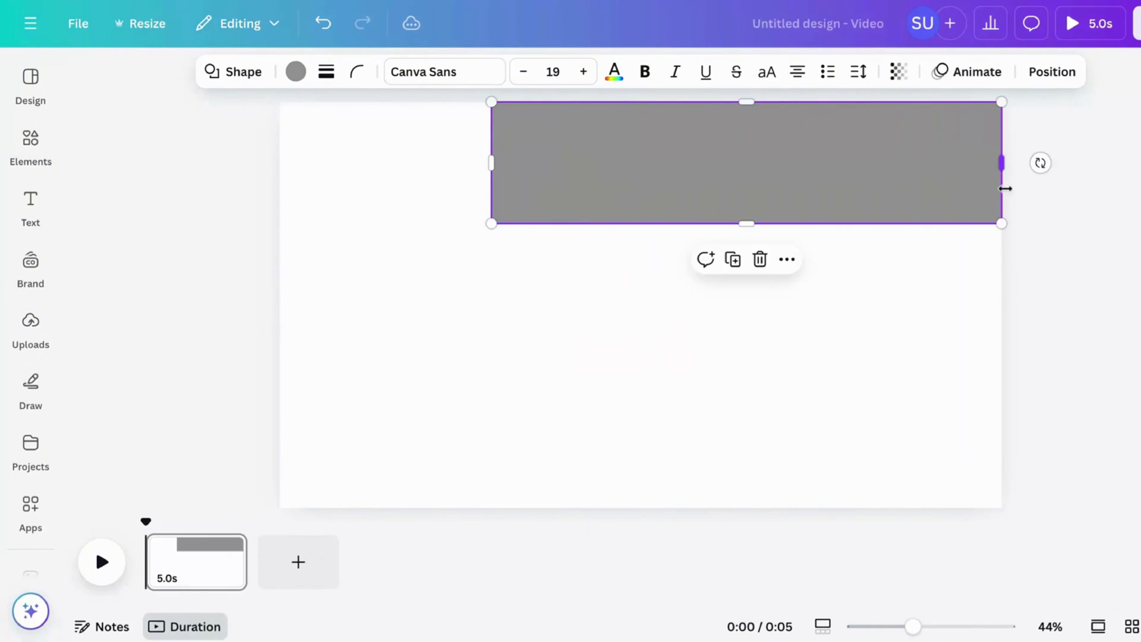
drag(746, 223, 947, 508)
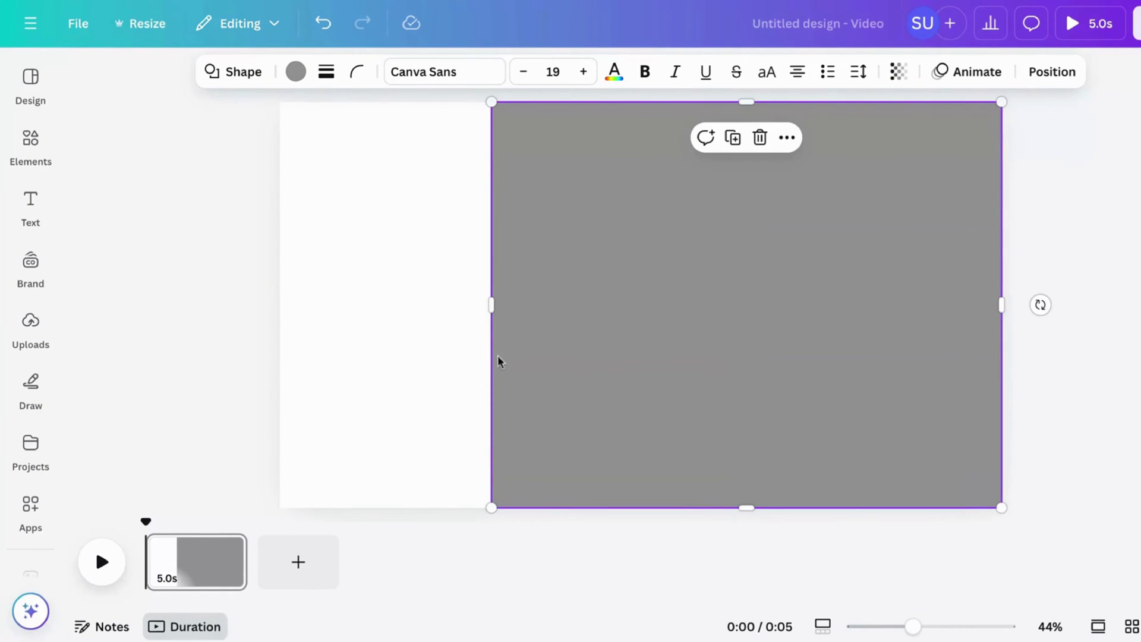
drag(496, 355, 339, 345)
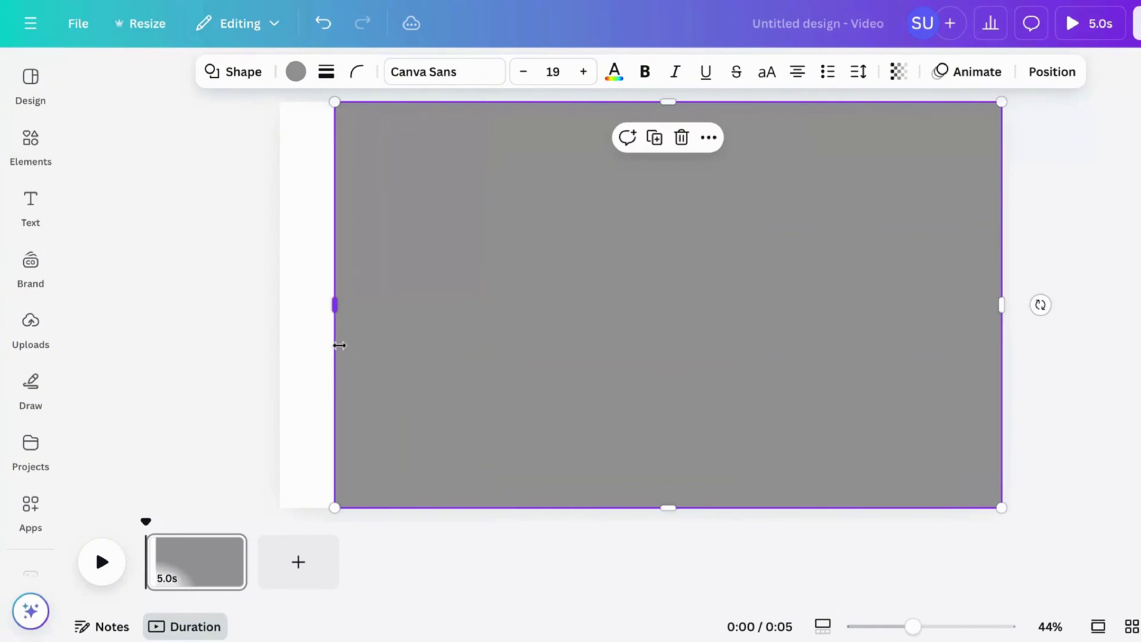
Duplicate the panel and shrink the copy into a small upright tab overlapping the panel's left edge near its top
click(654, 137)
drag(715, 288, 710, 284)
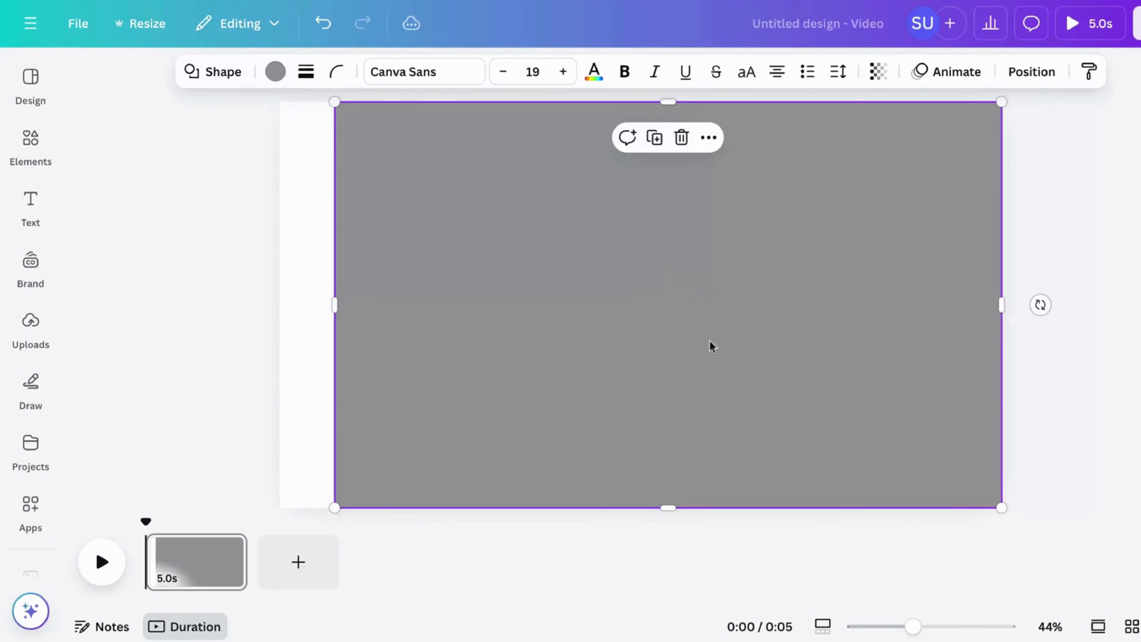
drag(995, 277, 366, 244)
drag(351, 506, 389, 173)
Round the corners of the small tab slightly
click(336, 71)
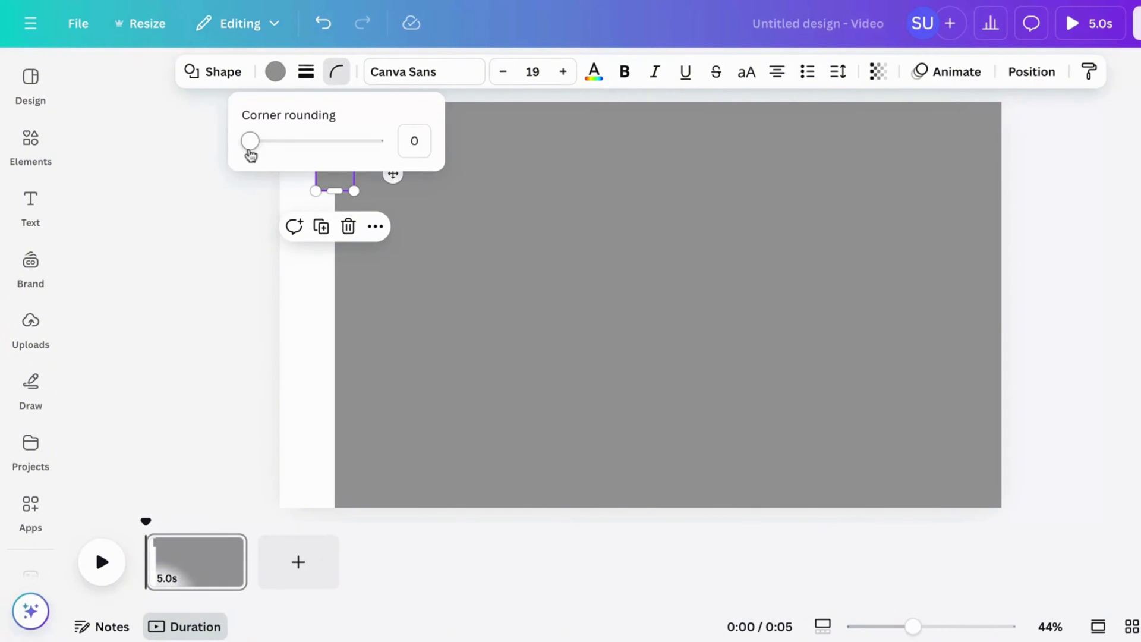
drag(251, 155, 269, 157)
key(Escape)
Color both the small tab and the large panel #cb6ce6
click(277, 76)
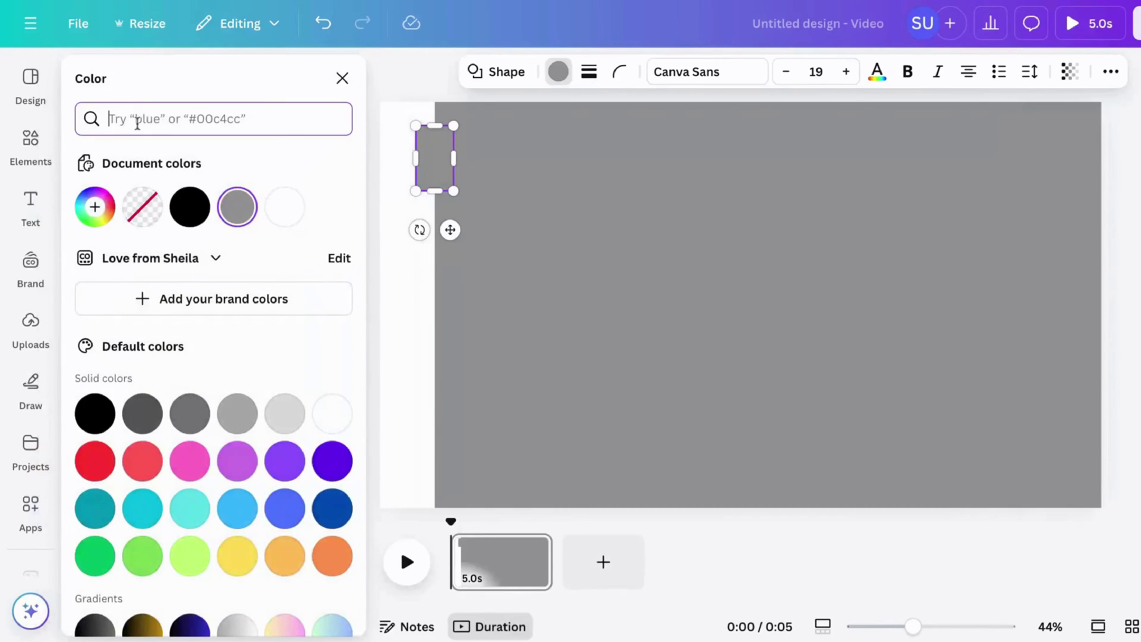
text(#cb6ce6)
click(95, 196)
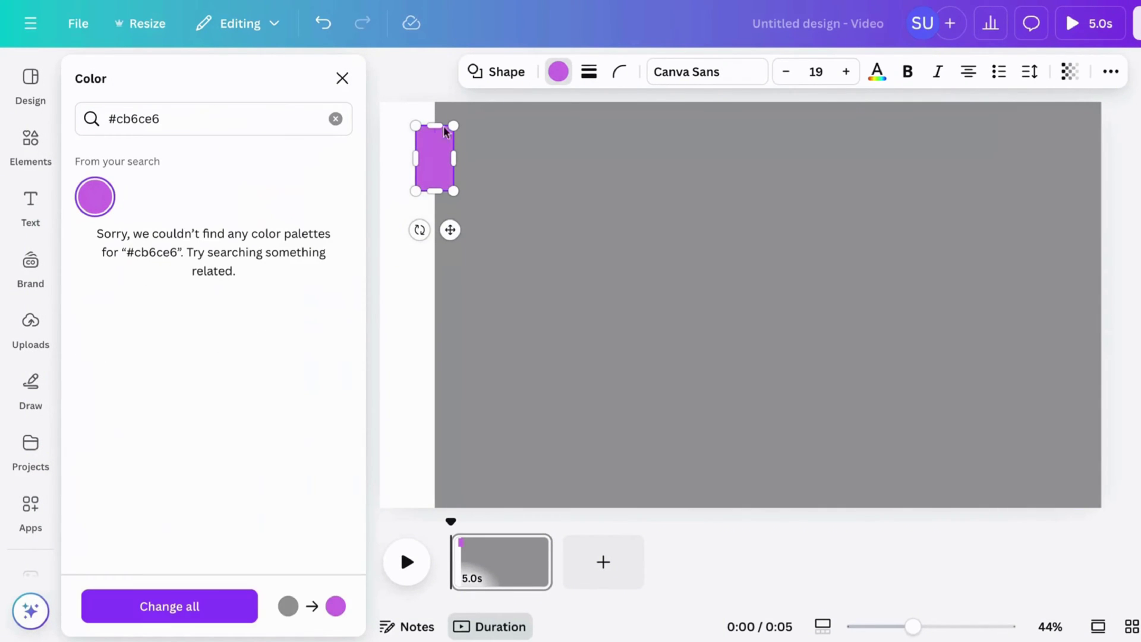
click(666, 140)
click(97, 201)
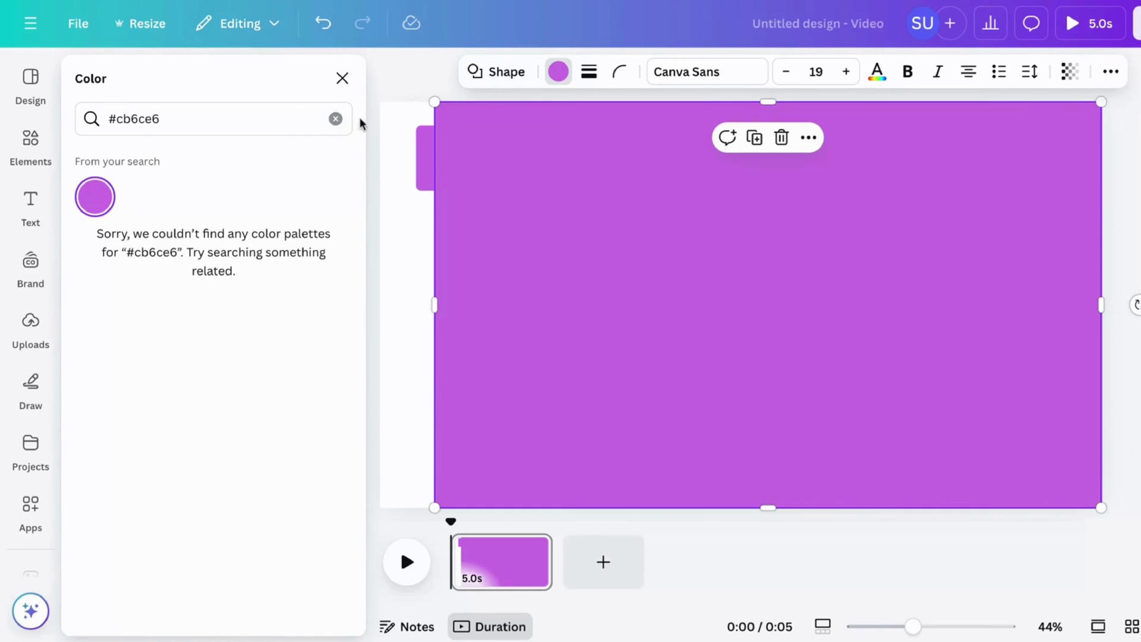
click(342, 79)
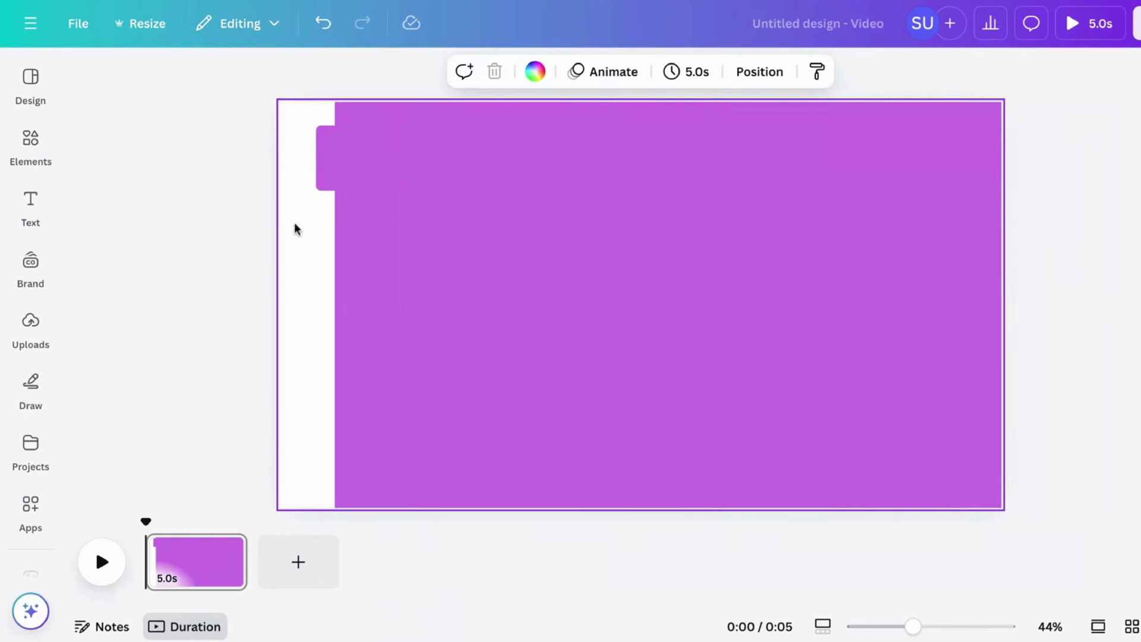
Add a text box, enlarge its text to about size 60.8 and enter the first team member's name in capitals
click(385, 238)
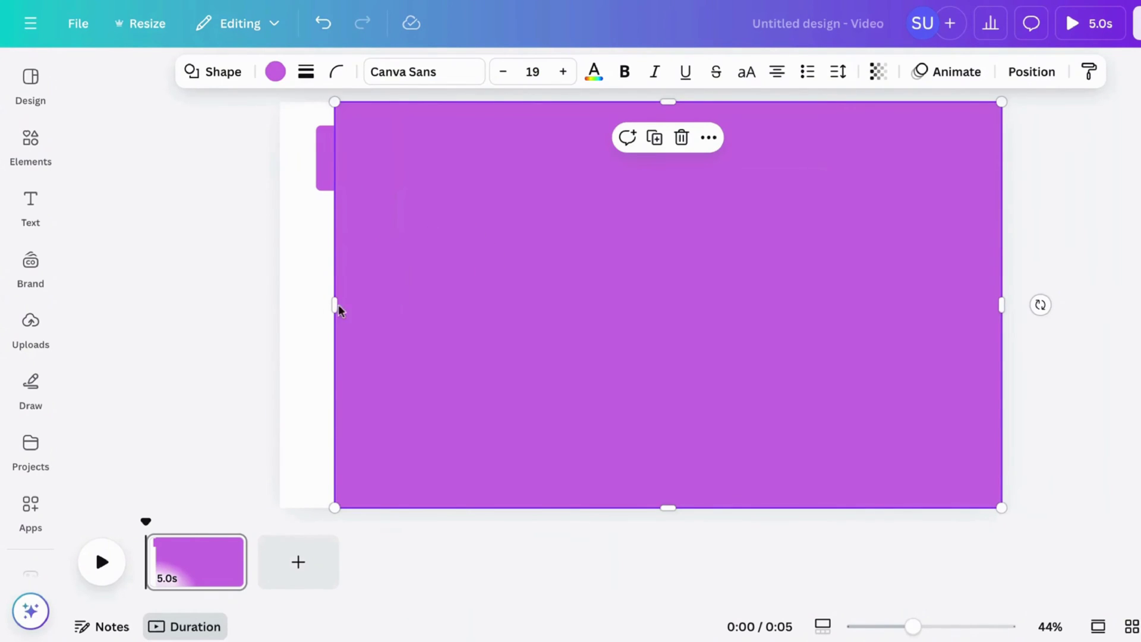
click(308, 305)
key(t)
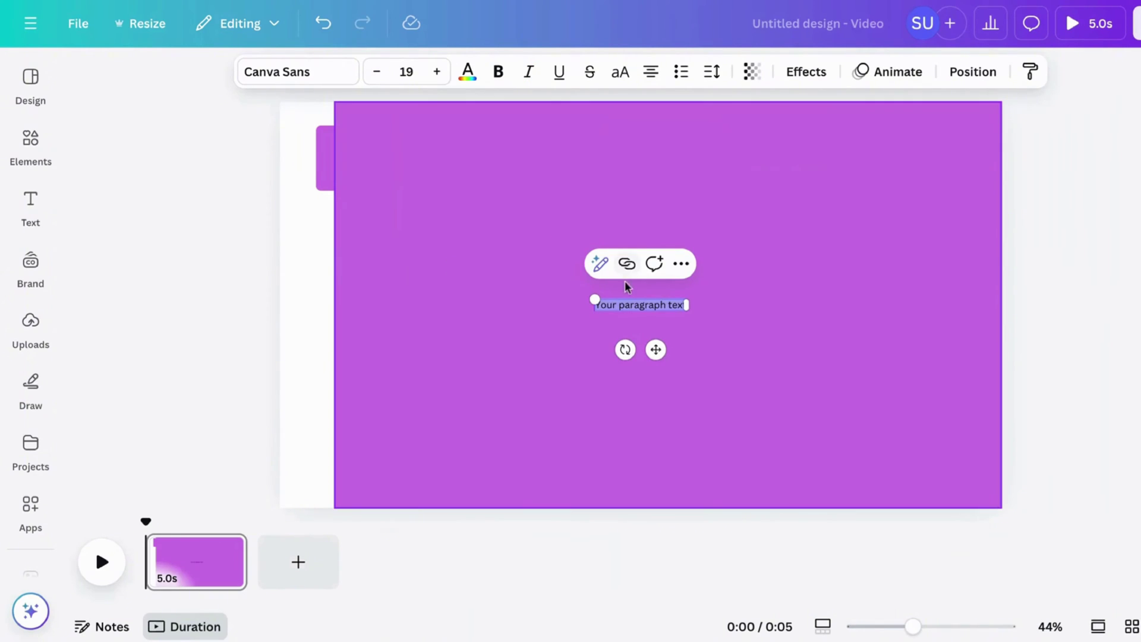
drag(593, 299, 450, 274)
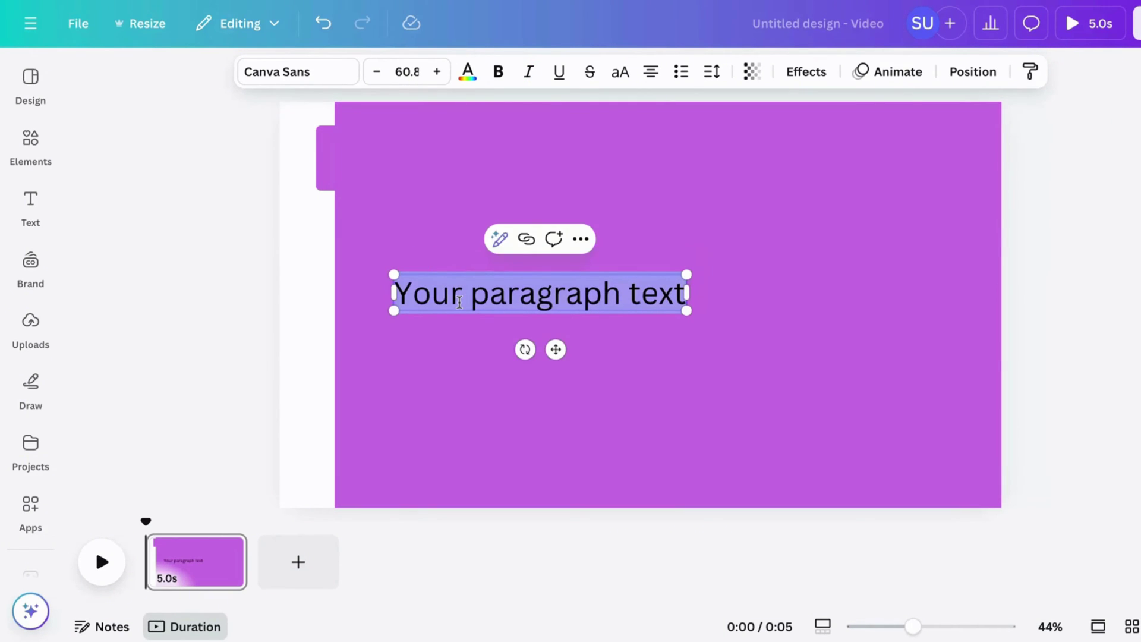
text(TIFE)
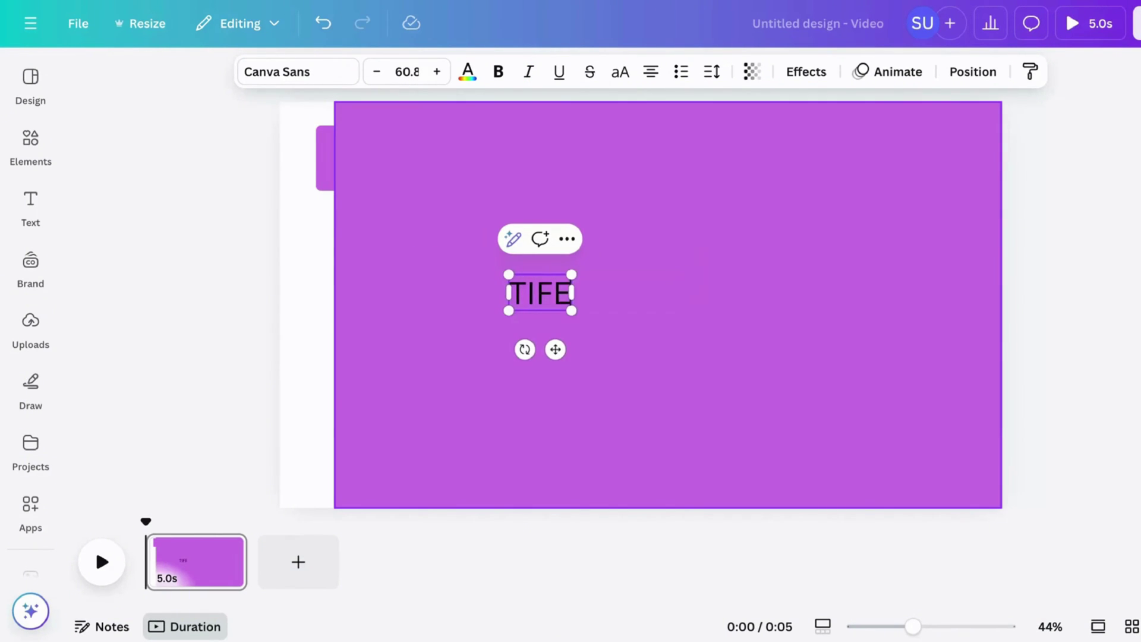
click(622, 303)
Change the name text's color to white
click(540, 293)
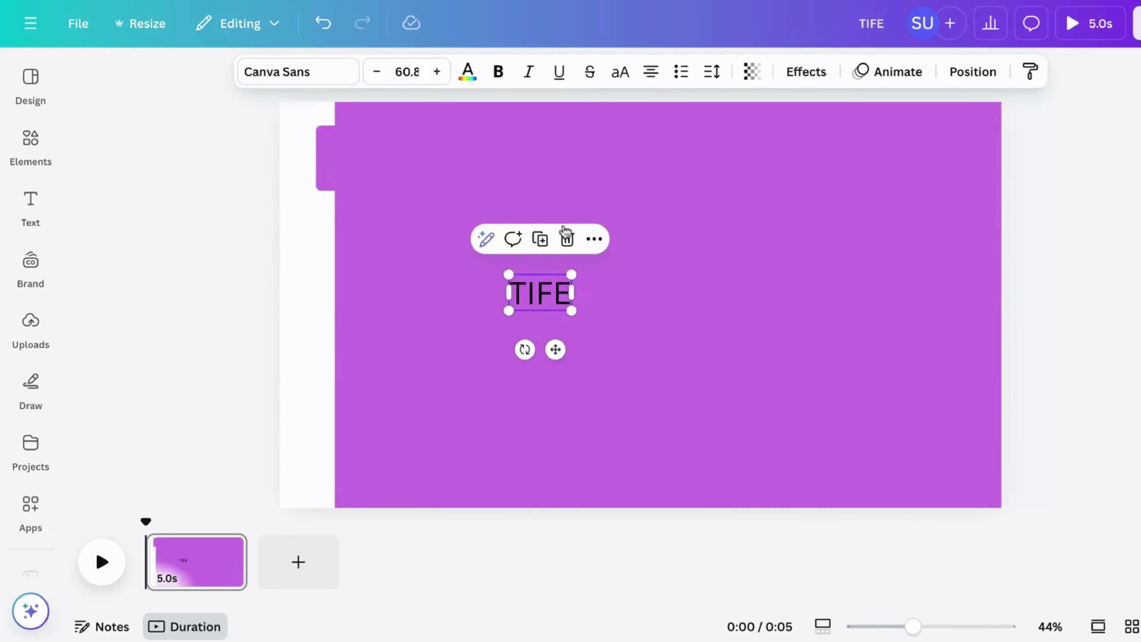
click(468, 71)
click(237, 207)
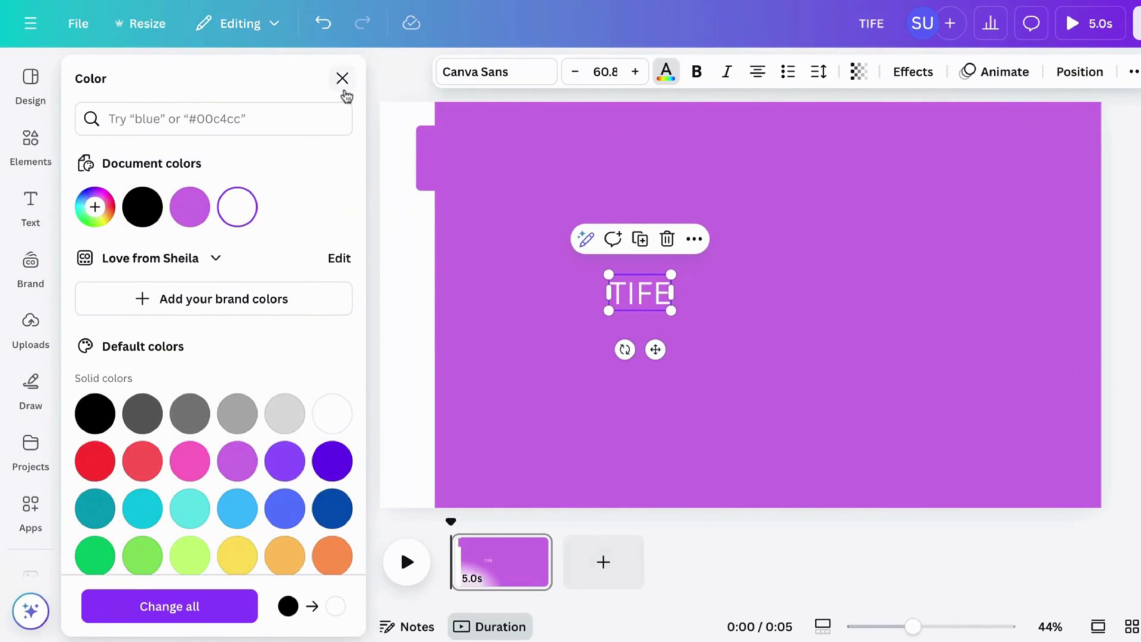
click(342, 77)
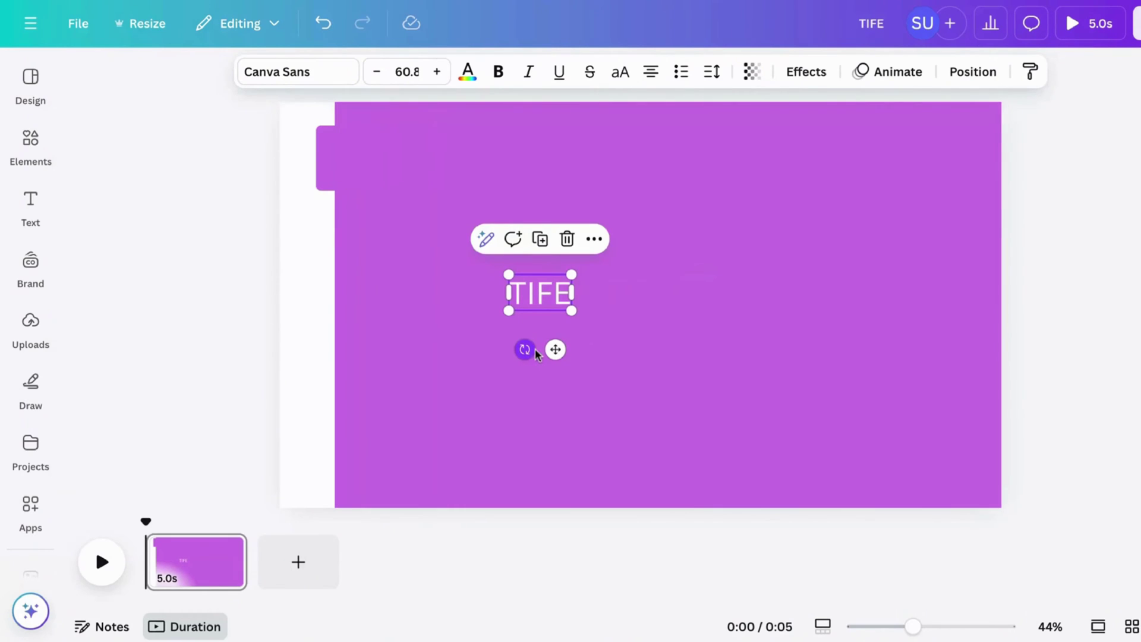
Rotate the name text to -90° and fit it onto the small tab at about size 47.1
drag(523, 349, 566, 292)
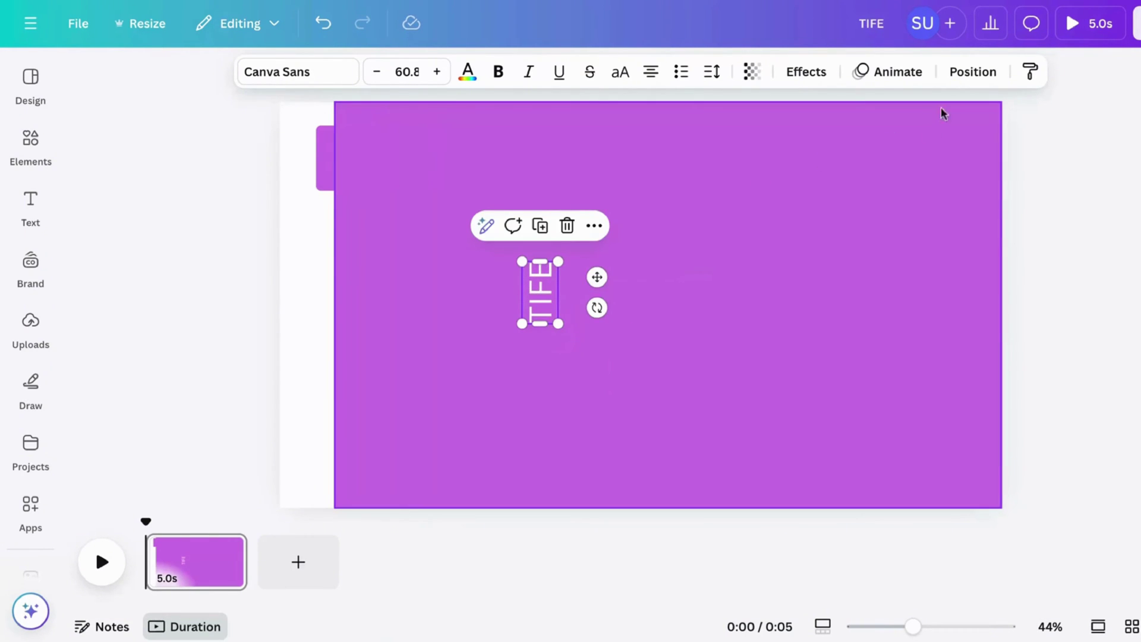
click(968, 73)
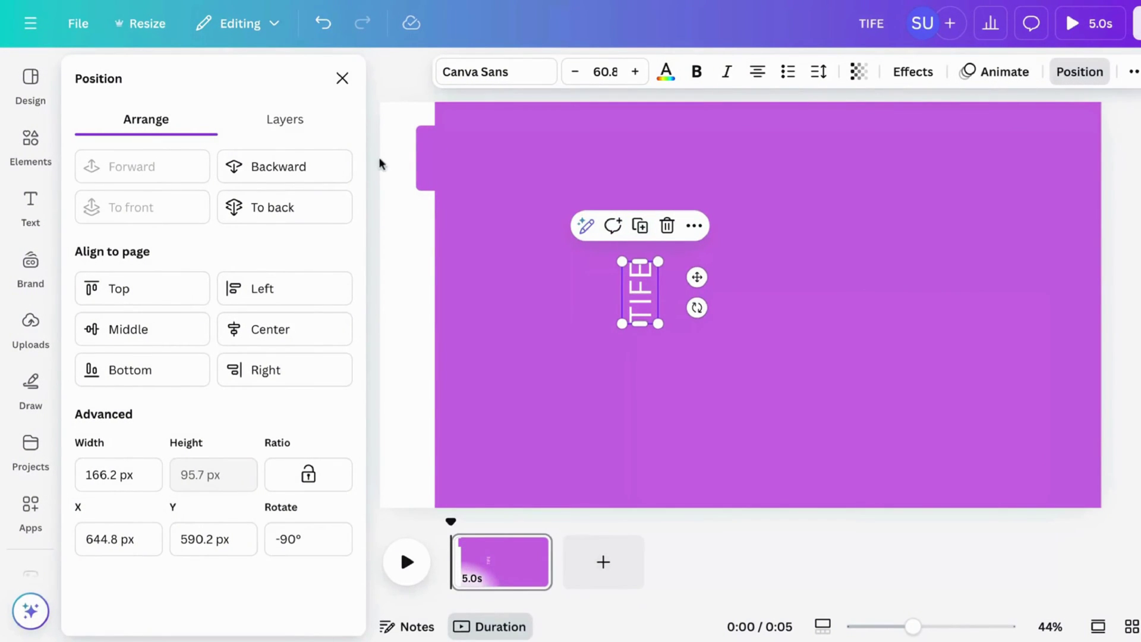
click(342, 79)
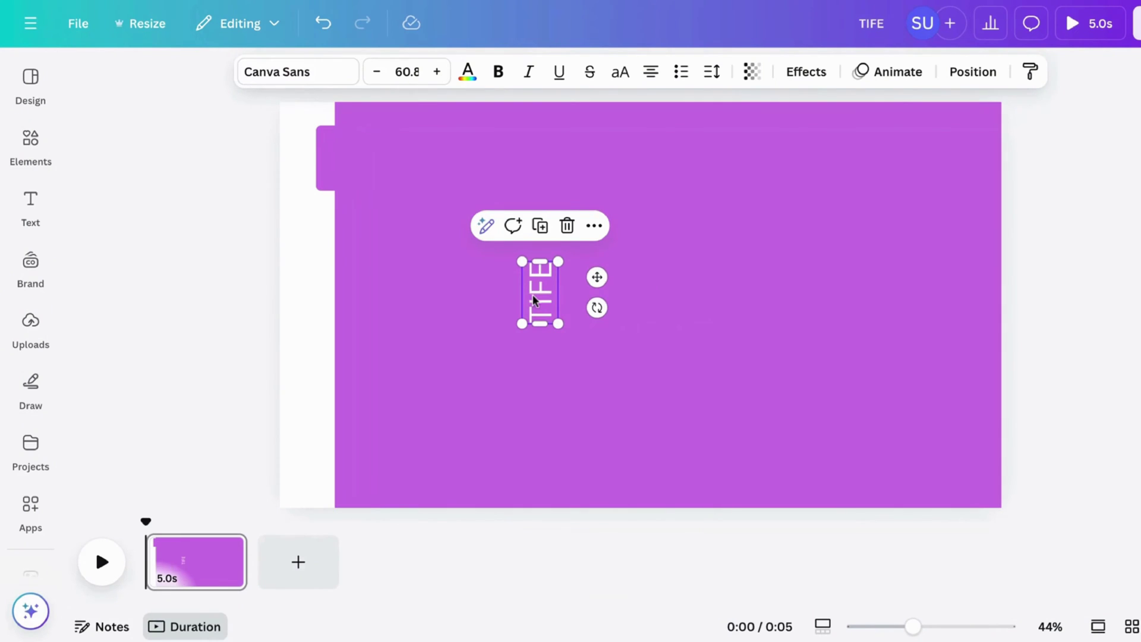
drag(519, 299, 334, 166)
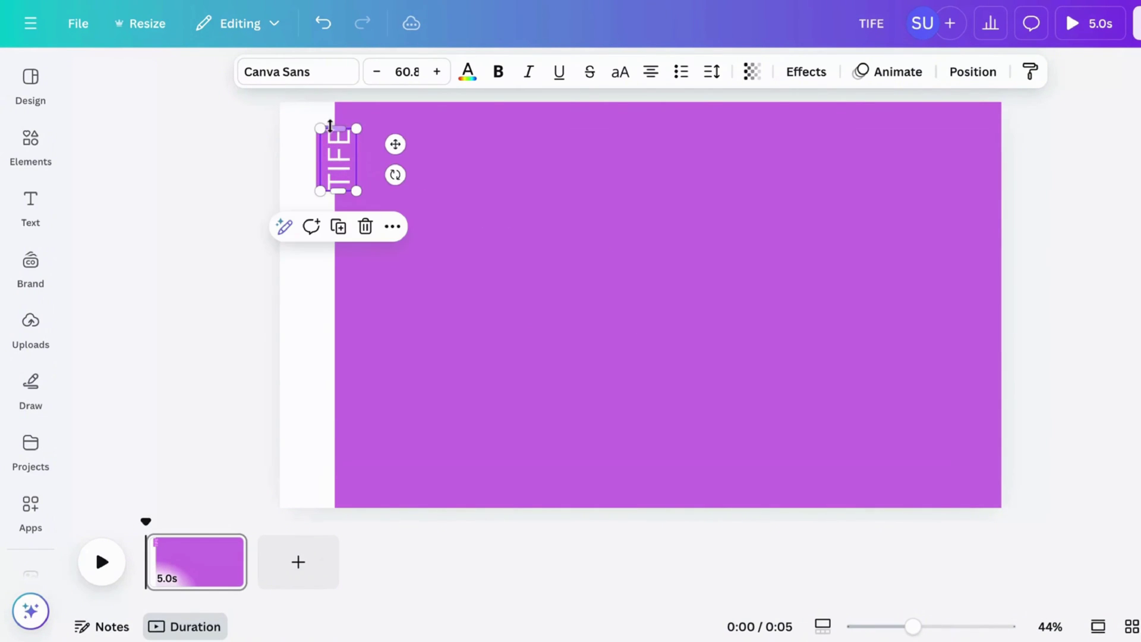
drag(321, 125, 327, 143)
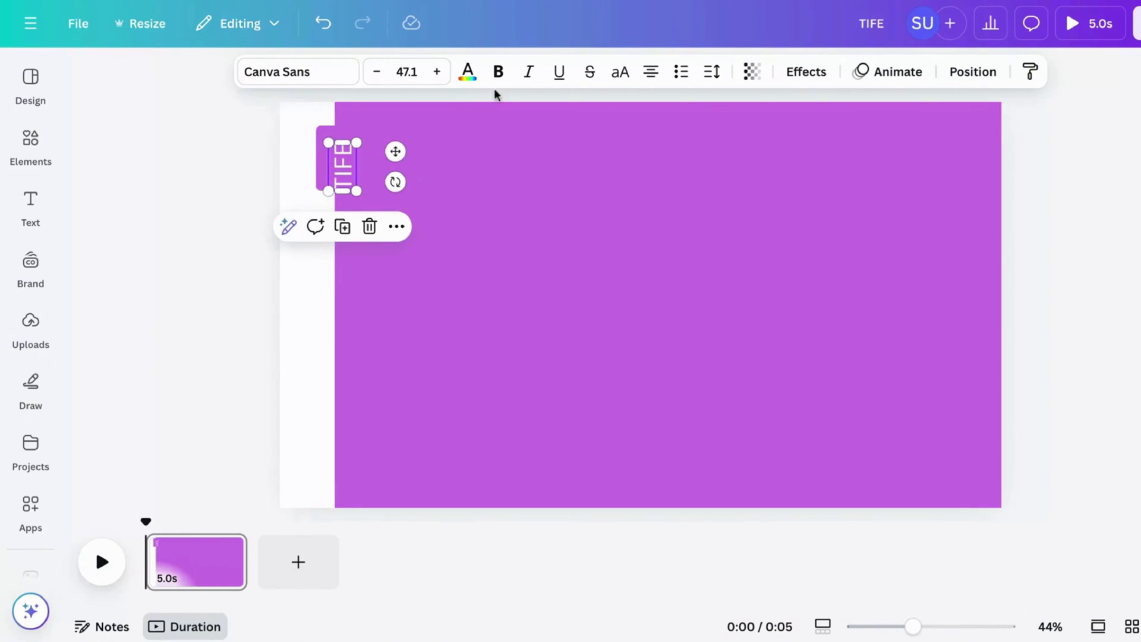
Make the name text bold and widen its text box so the name fits on a single line
click(498, 72)
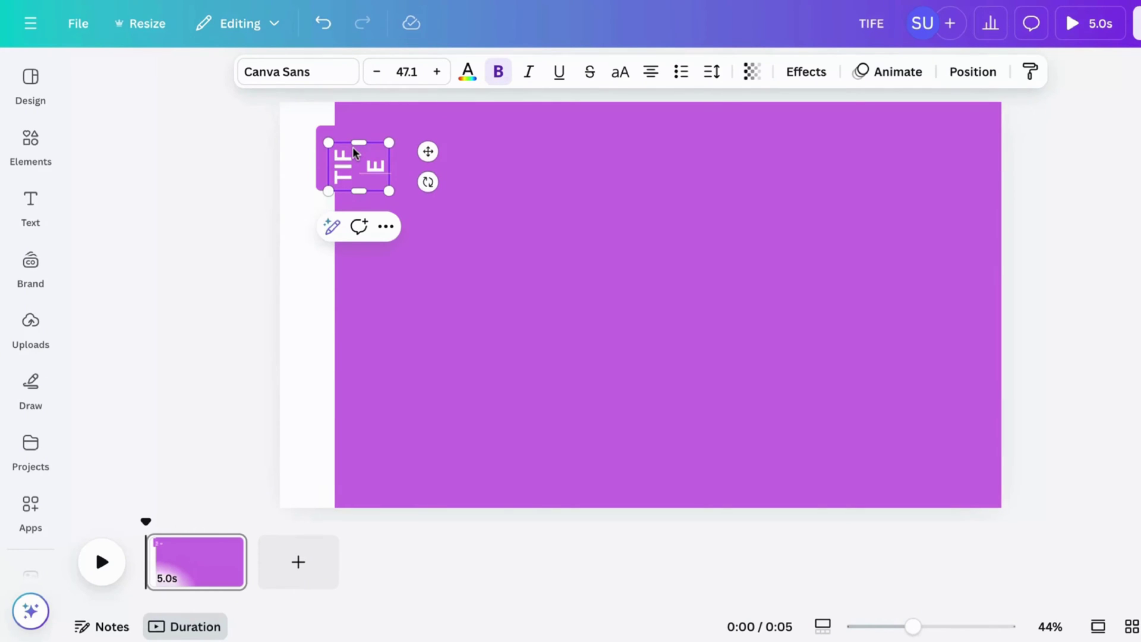
double_click(351, 147)
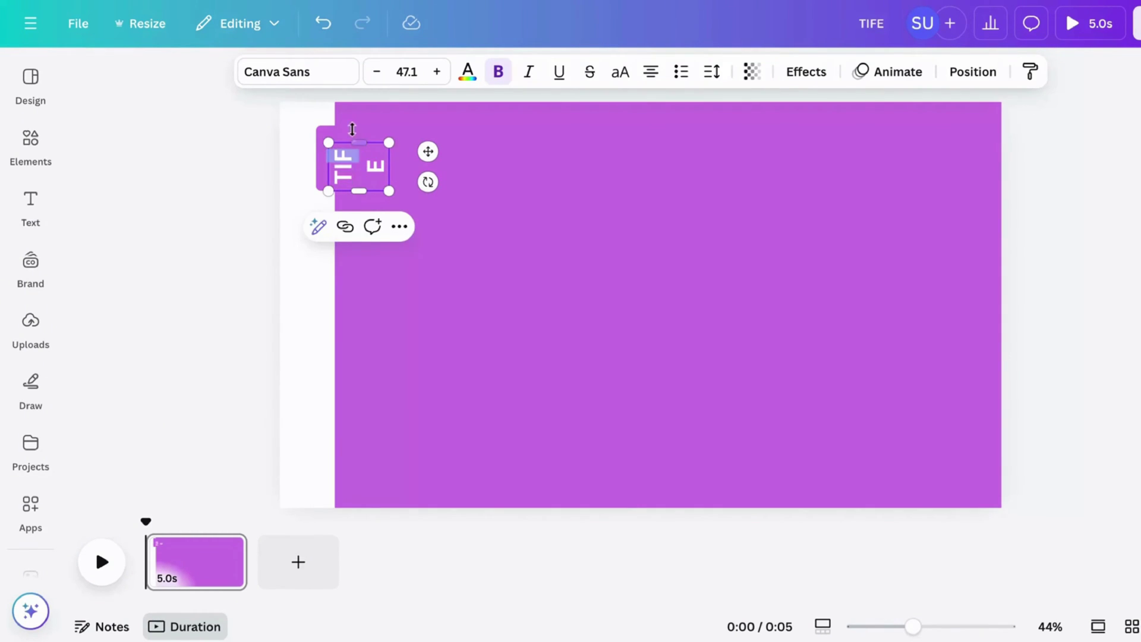
click(418, 165)
click(364, 180)
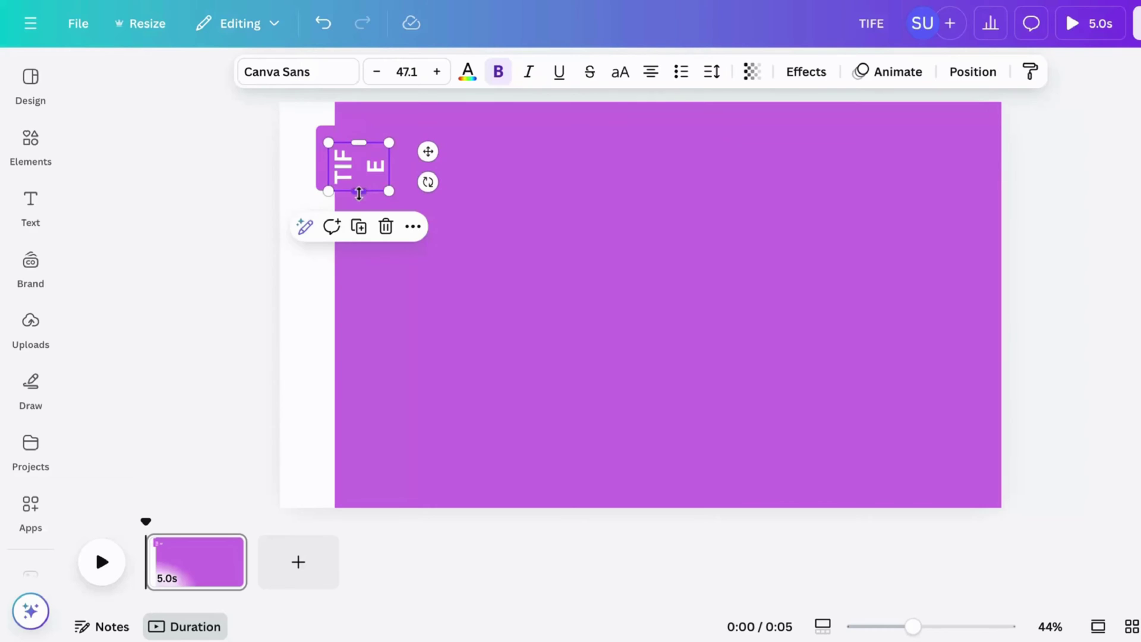
drag(358, 191, 357, 213)
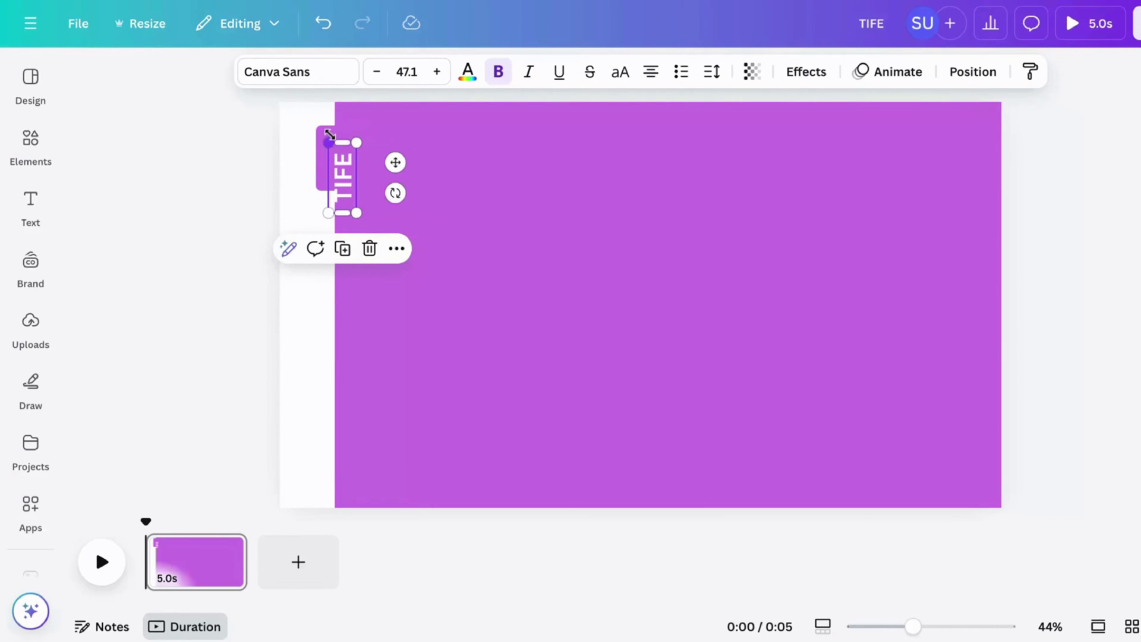
Reduce the name text to about size 36.5 and center it on the tab
drag(330, 136, 333, 149)
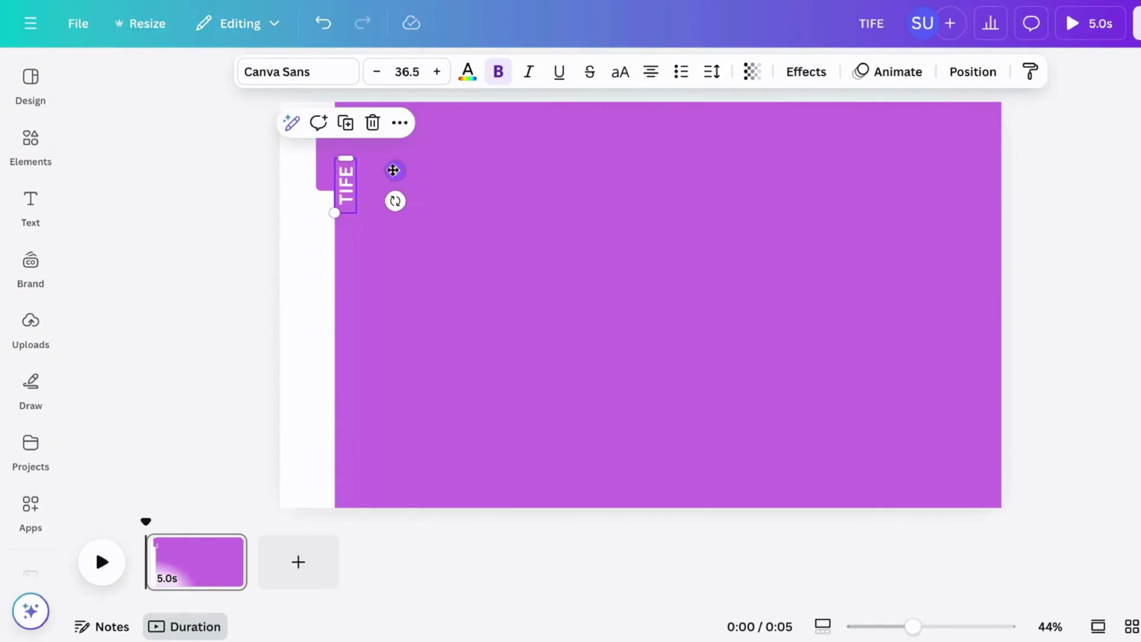
drag(394, 170, 382, 145)
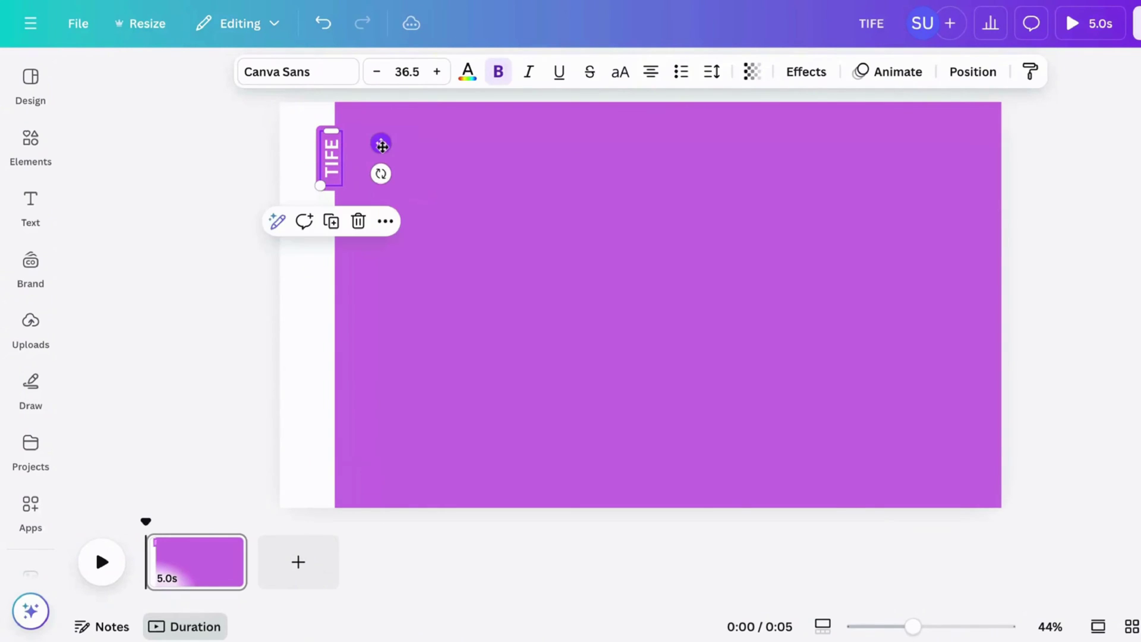
click(246, 242)
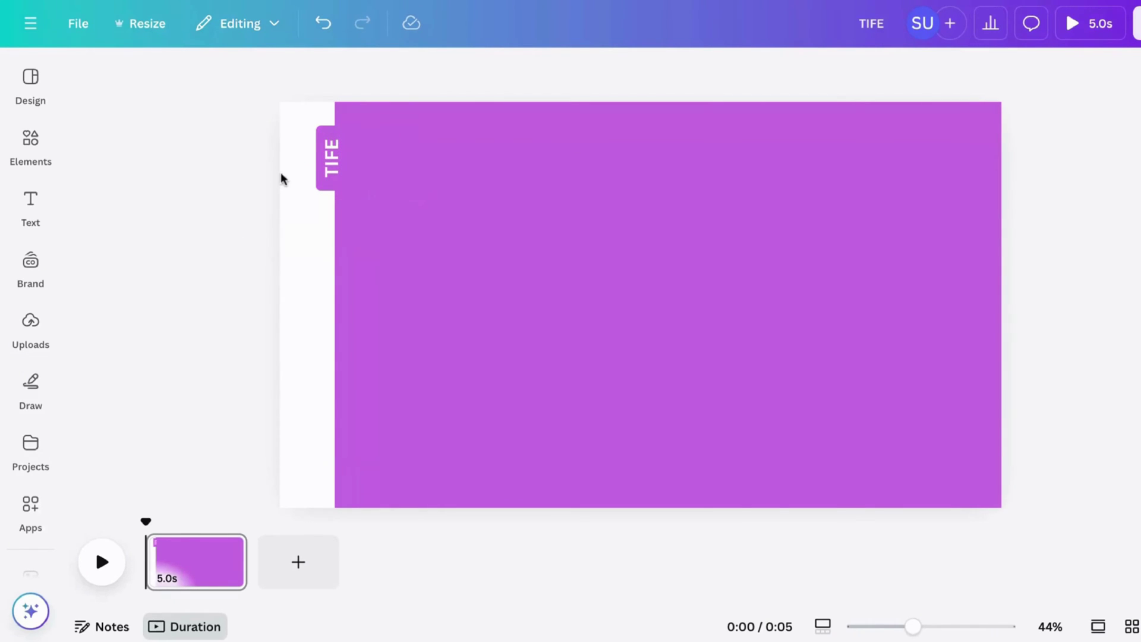
Duplicate the panel, tab and name together and move the copy straight down so its tab sits below the first one
drag(281, 174, 484, 192)
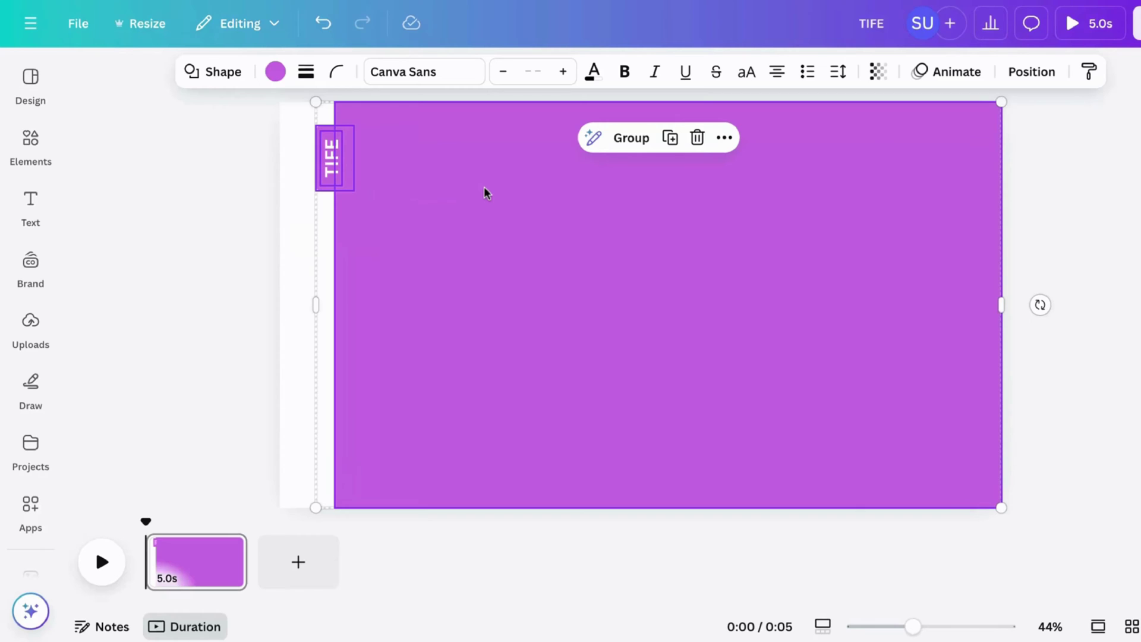
click(674, 138)
drag(587, 208, 580, 290)
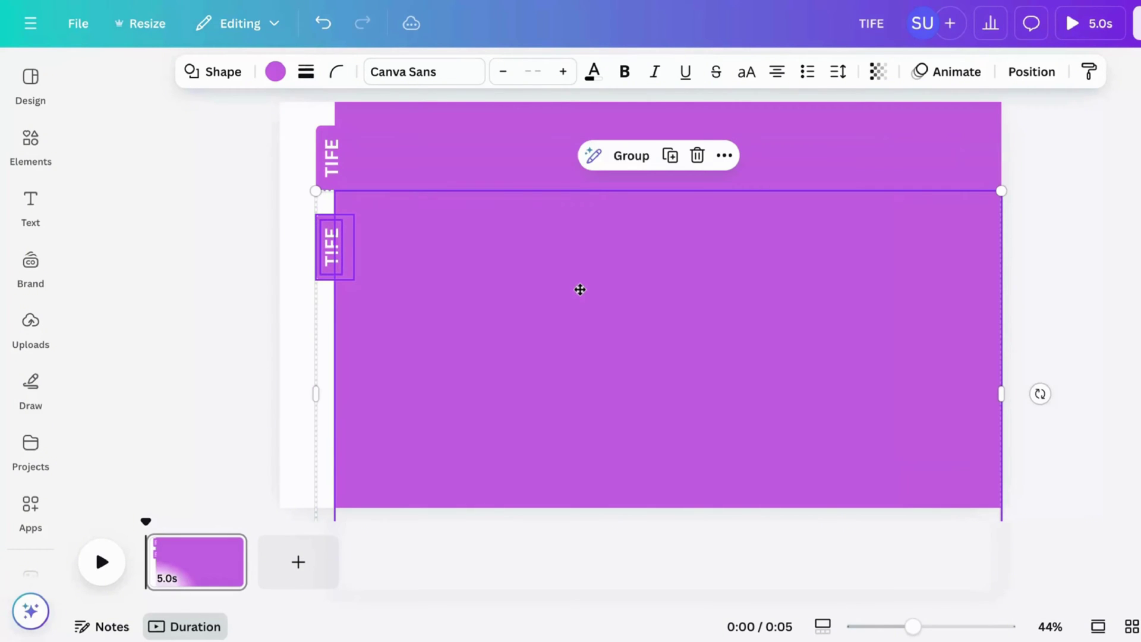
click(281, 272)
Replace the name on the copied tab with the second team member's name in capitals
click(527, 235)
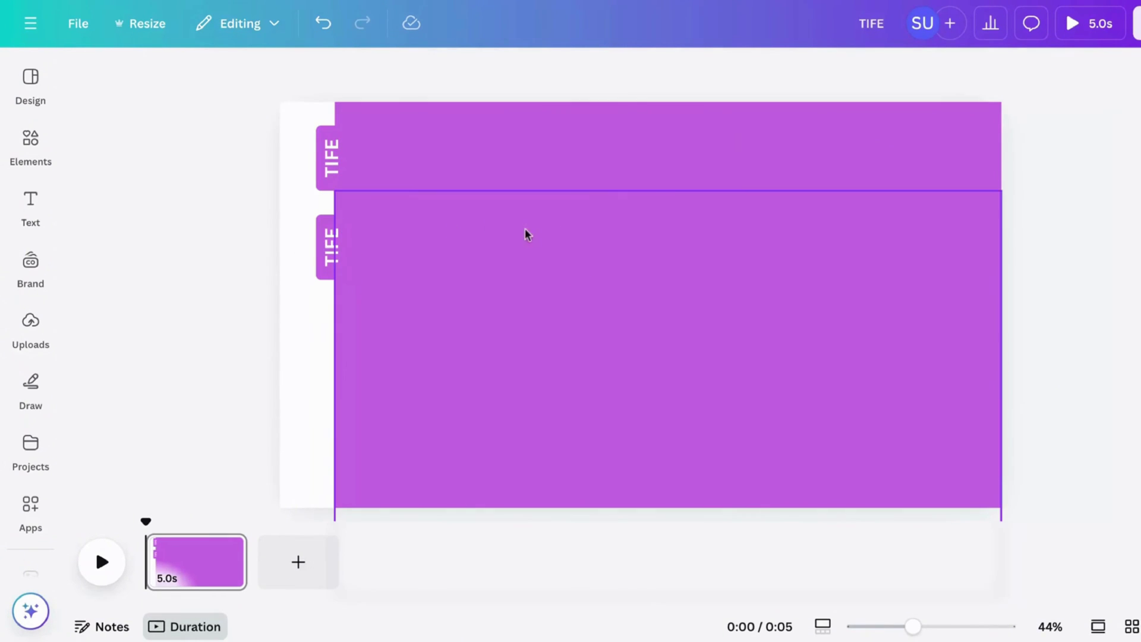
click(327, 252)
click(326, 254)
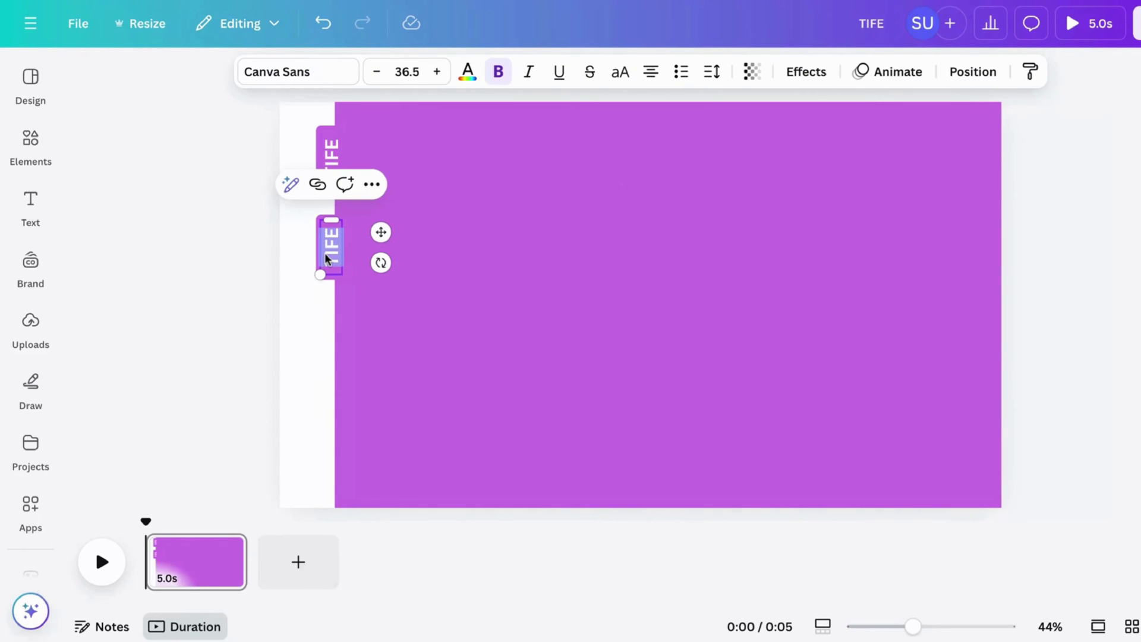
text(KATE)
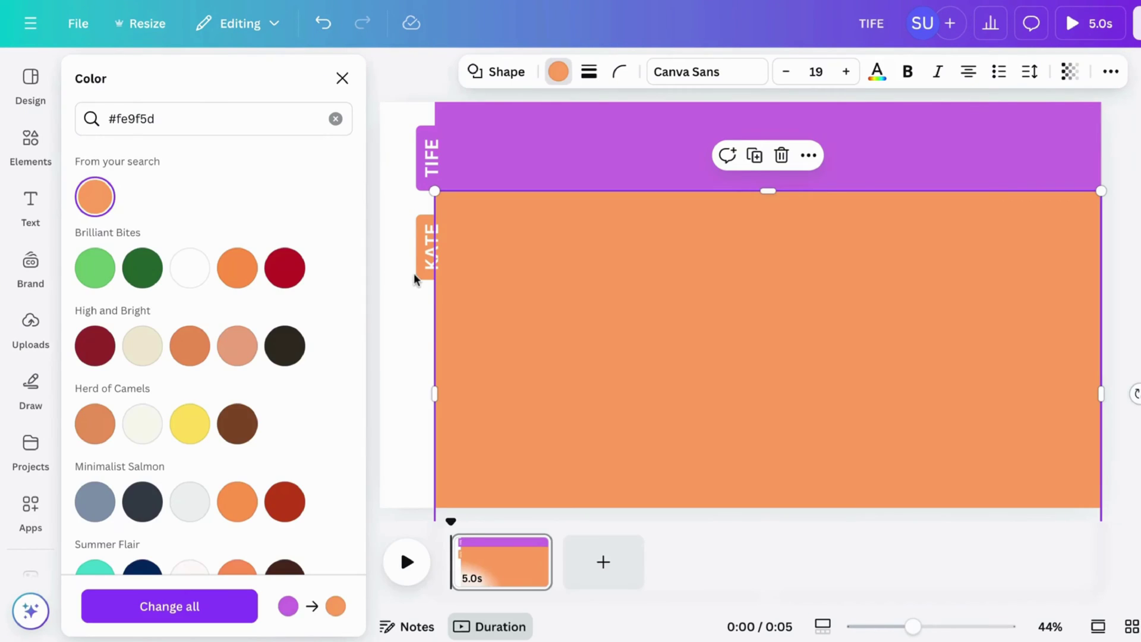
Send the orange name tab to the back so that it sits behind the orange panel
click(419, 276)
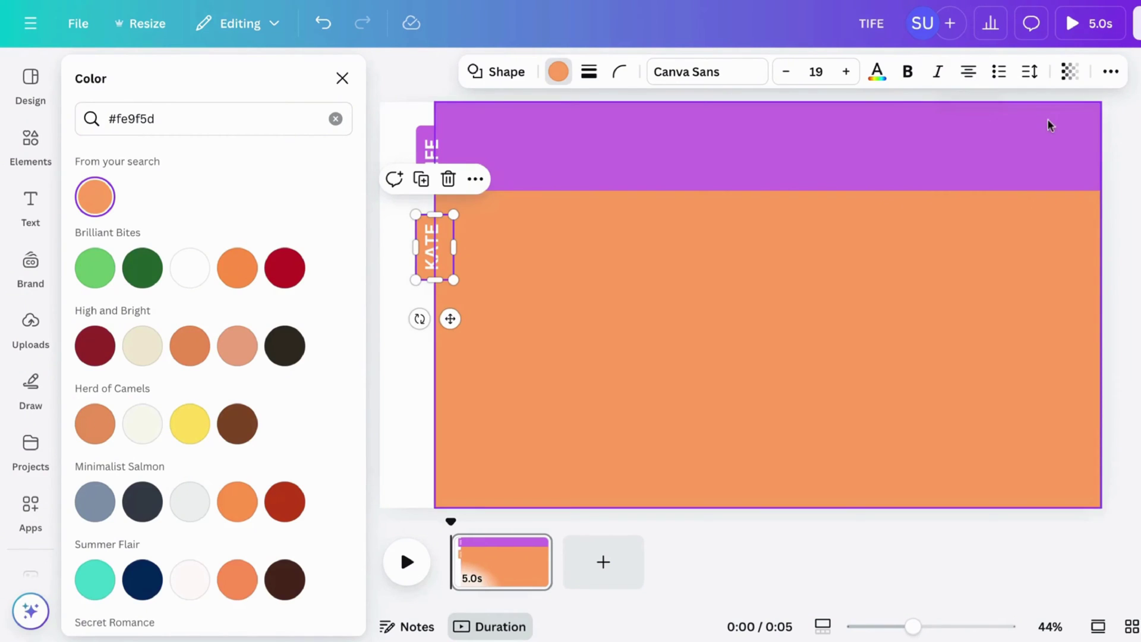
key(Escape)
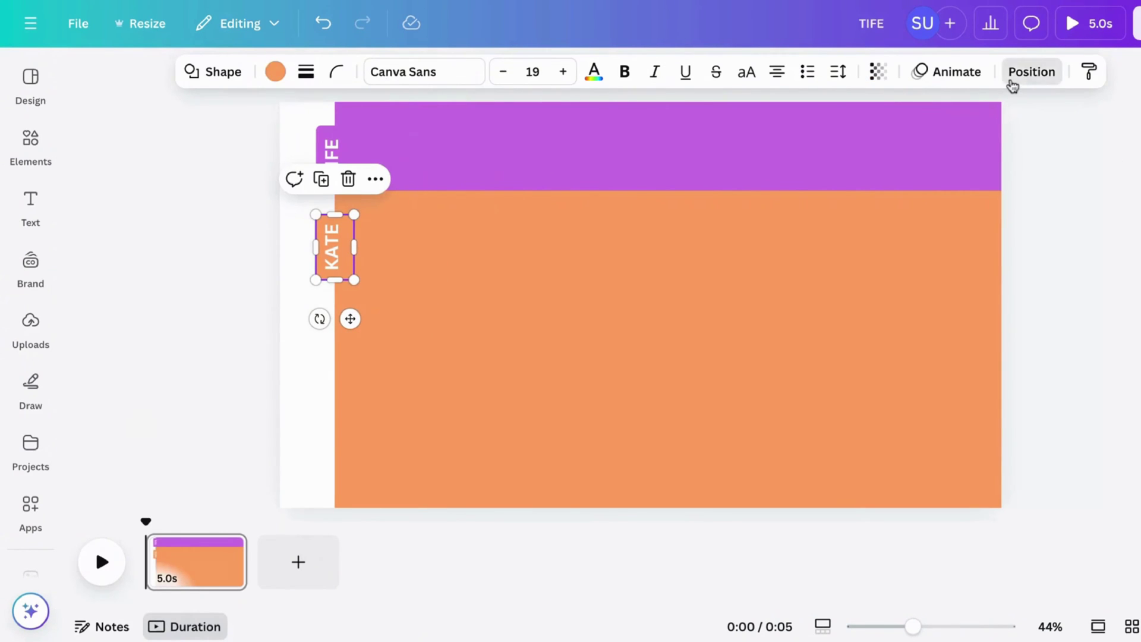
click(1010, 77)
click(324, 208)
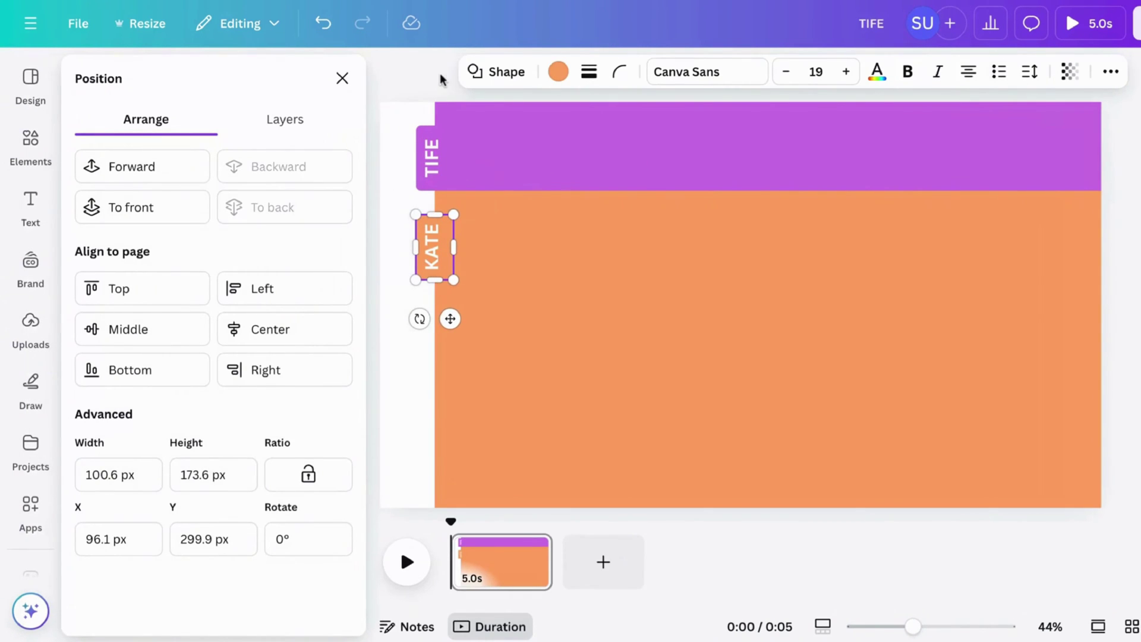
key(Escape)
click(265, 296)
Duplicate the page with the four stacked panels to create a second video page
mouse_move(913, 626)
mouse_down()
mouse_move(887, 626)
mouse_move(906, 626)
mouse_up()
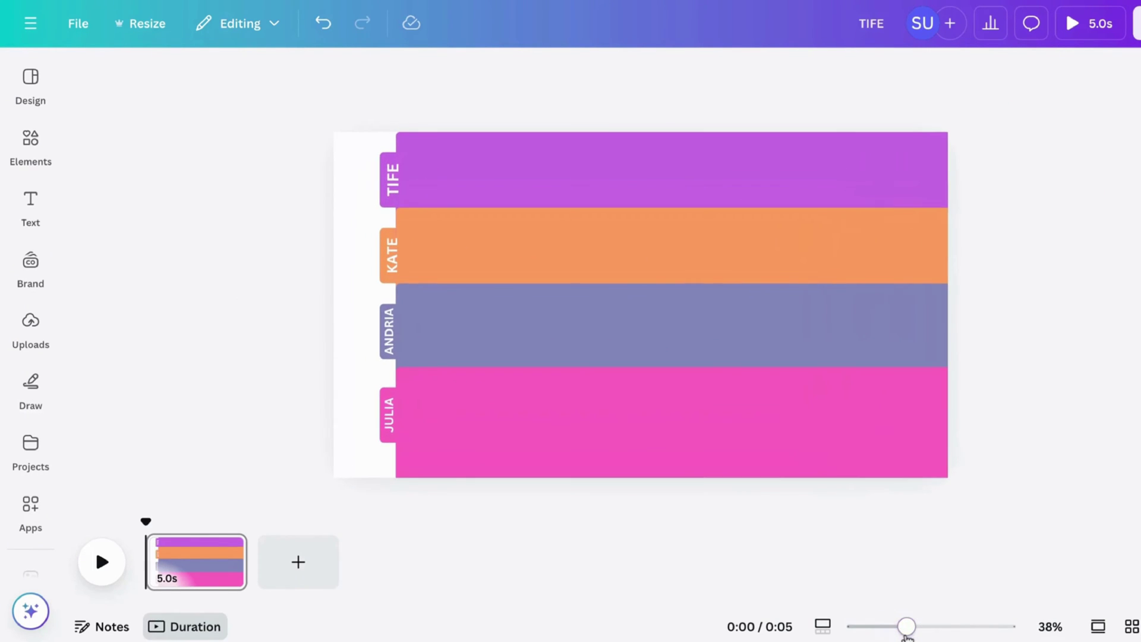
click(194, 566)
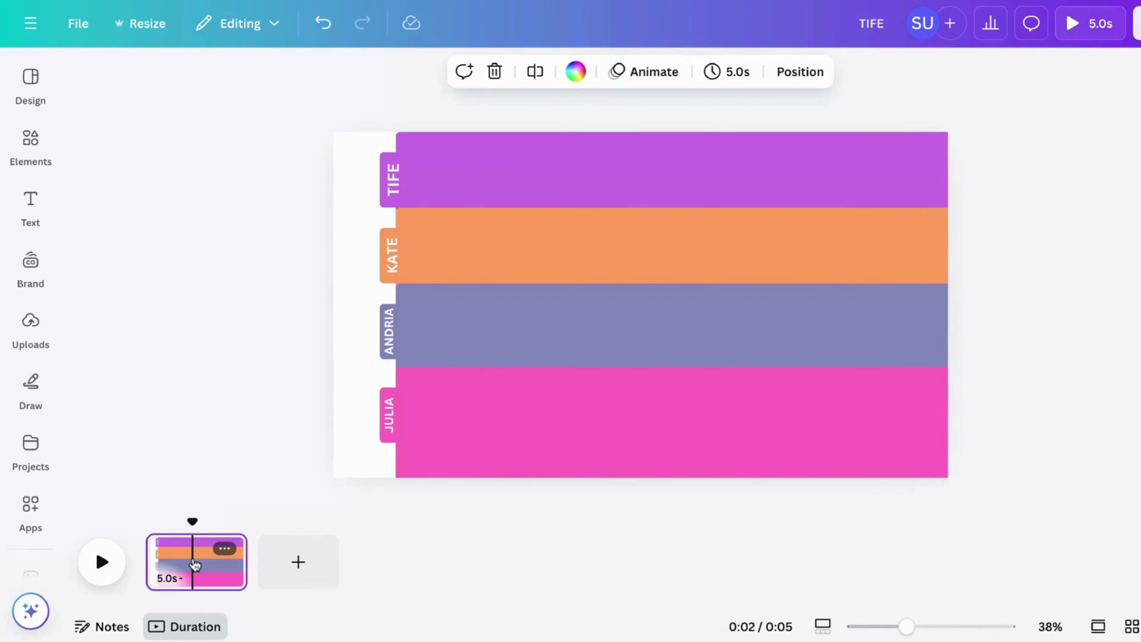
key(ctrl+d)
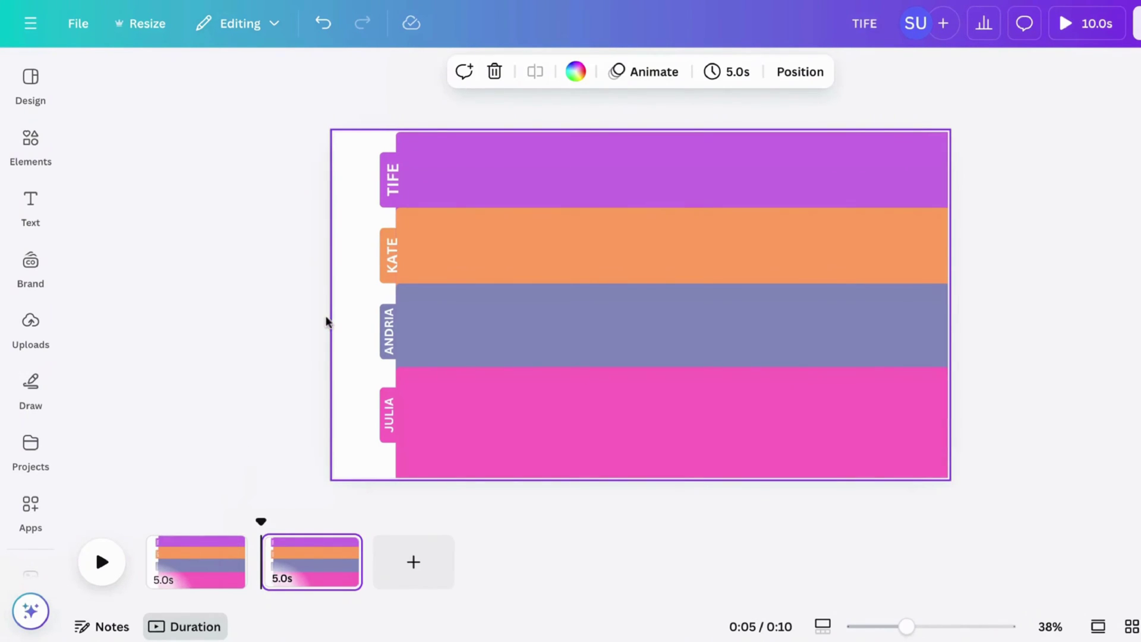
Delete the orange, blue and pink panels with their names and tabs from the second page, keeping only the purple set
click(473, 262)
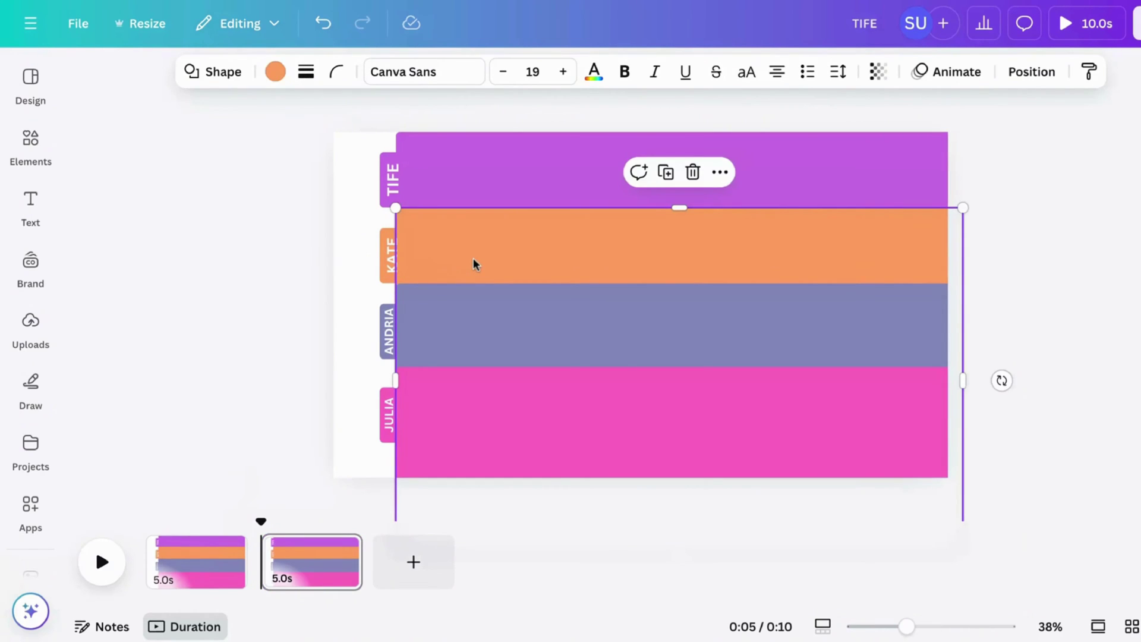
key(Delete)
click(388, 248)
key(Delete)
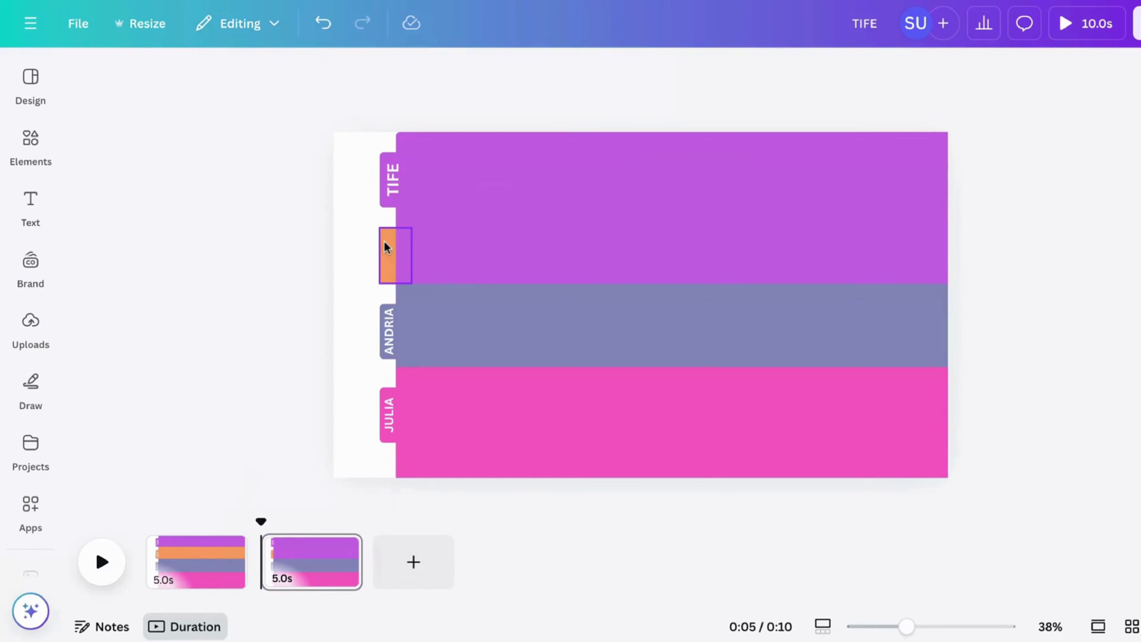
click(387, 250)
key(Delete)
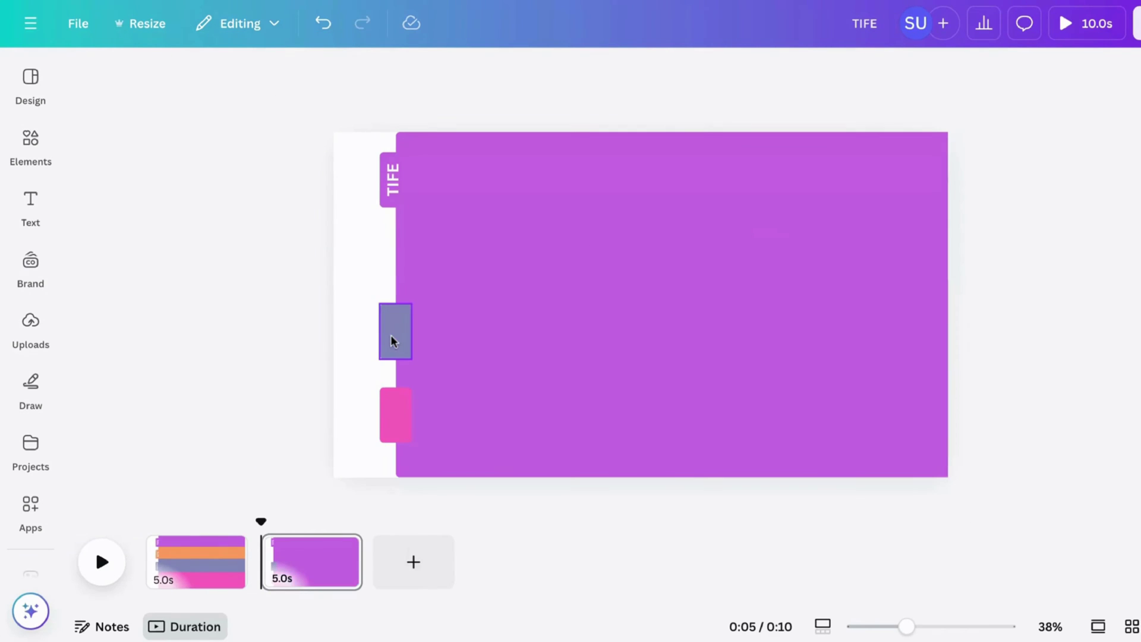
click(392, 333)
key(Delete)
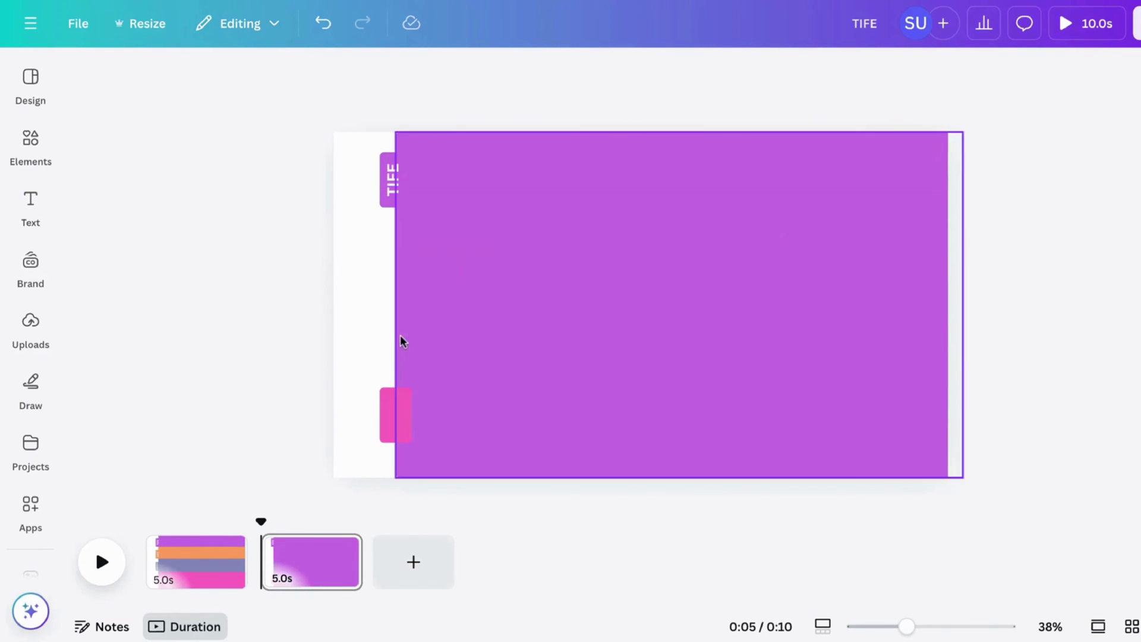
click(386, 421)
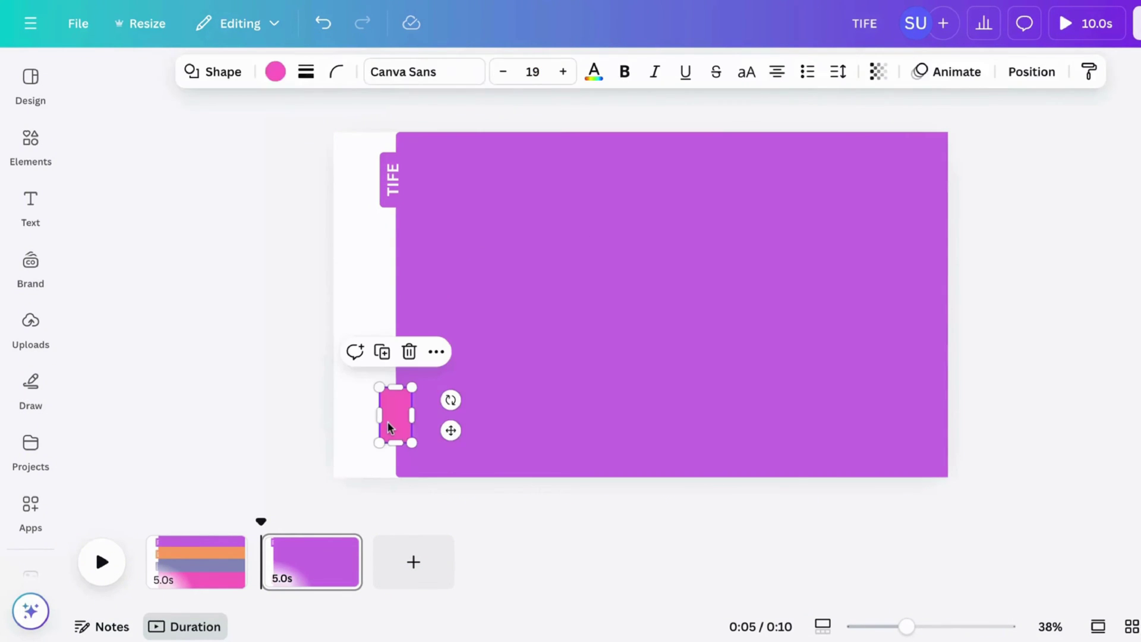
key(Delete)
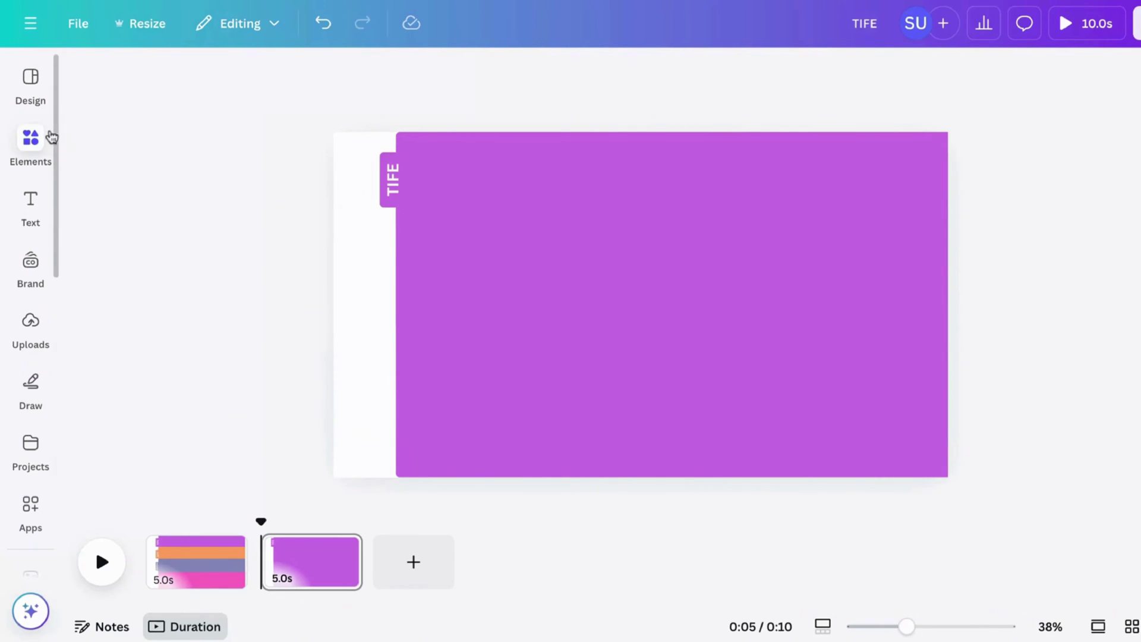
Search the element graphics for POLAROID and add the plain single polaroid frame to the purple page
click(46, 140)
click(133, 88)
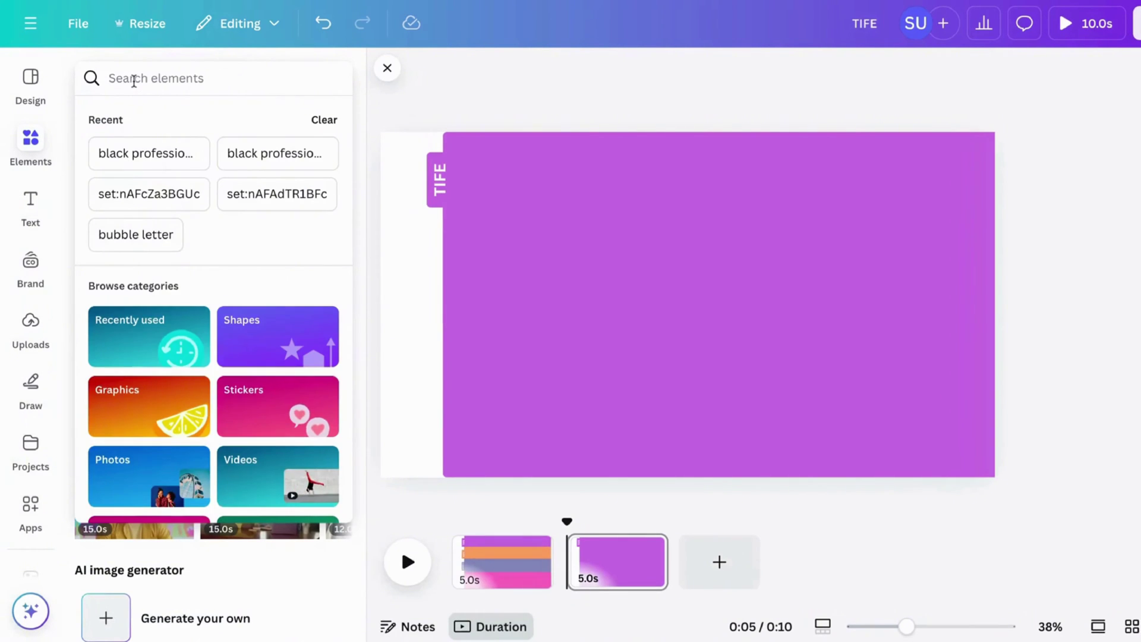
text(POLAROID)
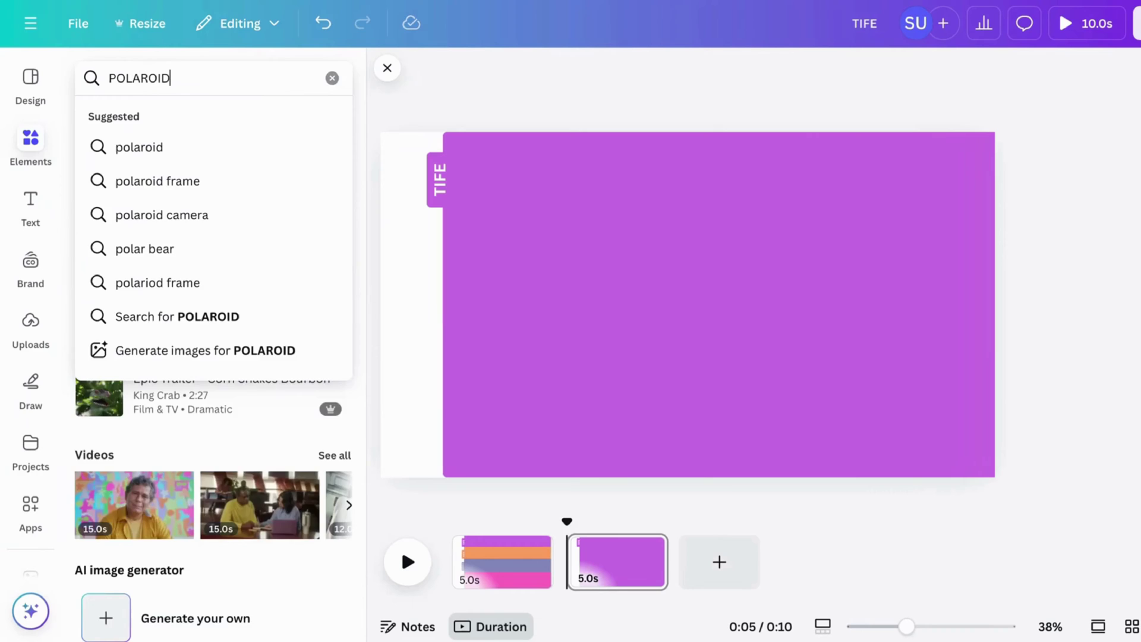
key(Return)
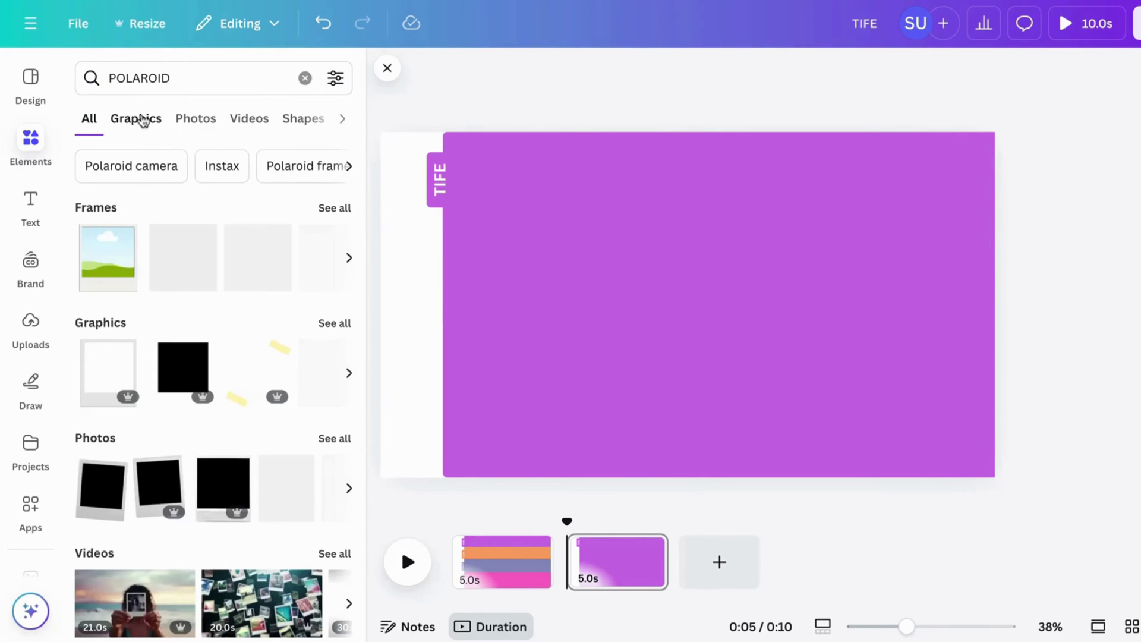
click(142, 120)
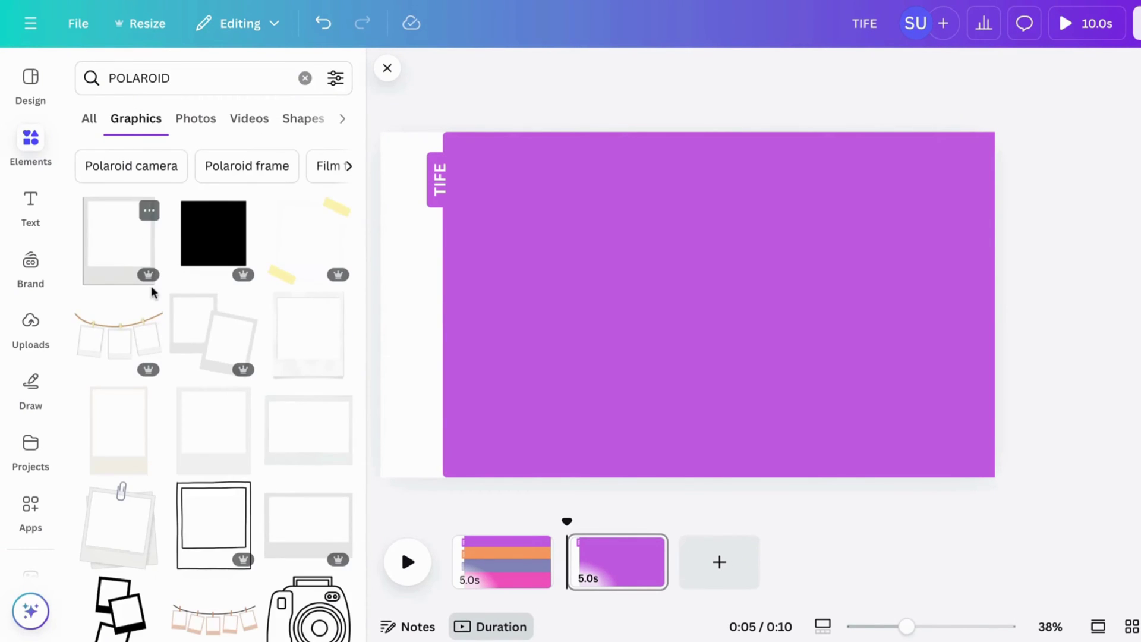
scroll(153, 291, down, 3)
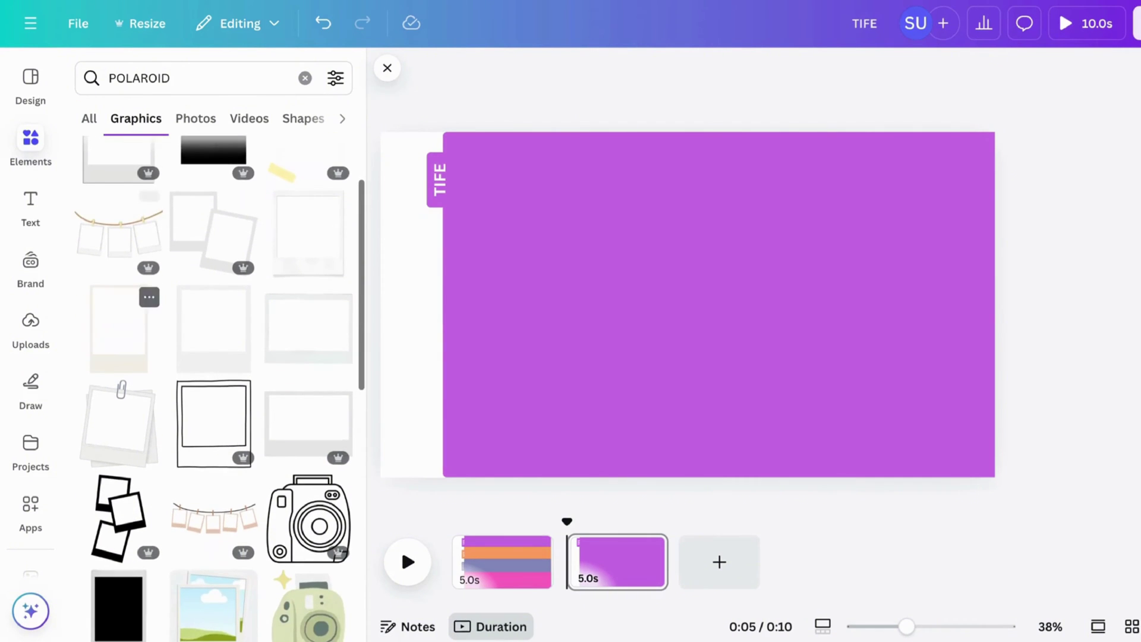
scroll(121, 238, up, 5)
click(121, 229)
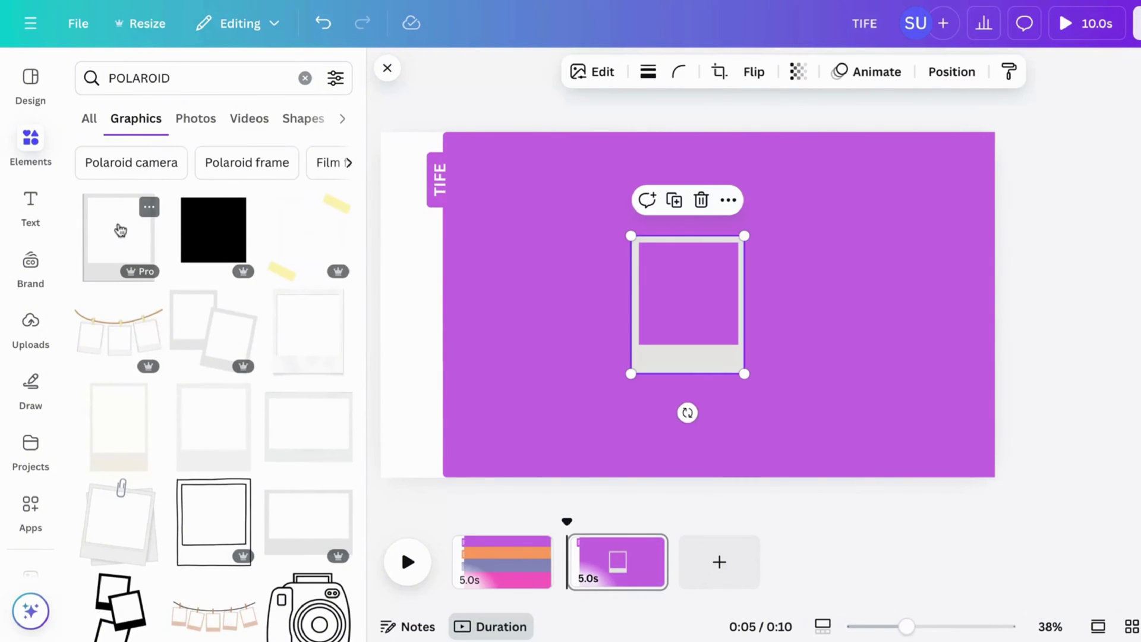
click(482, 110)
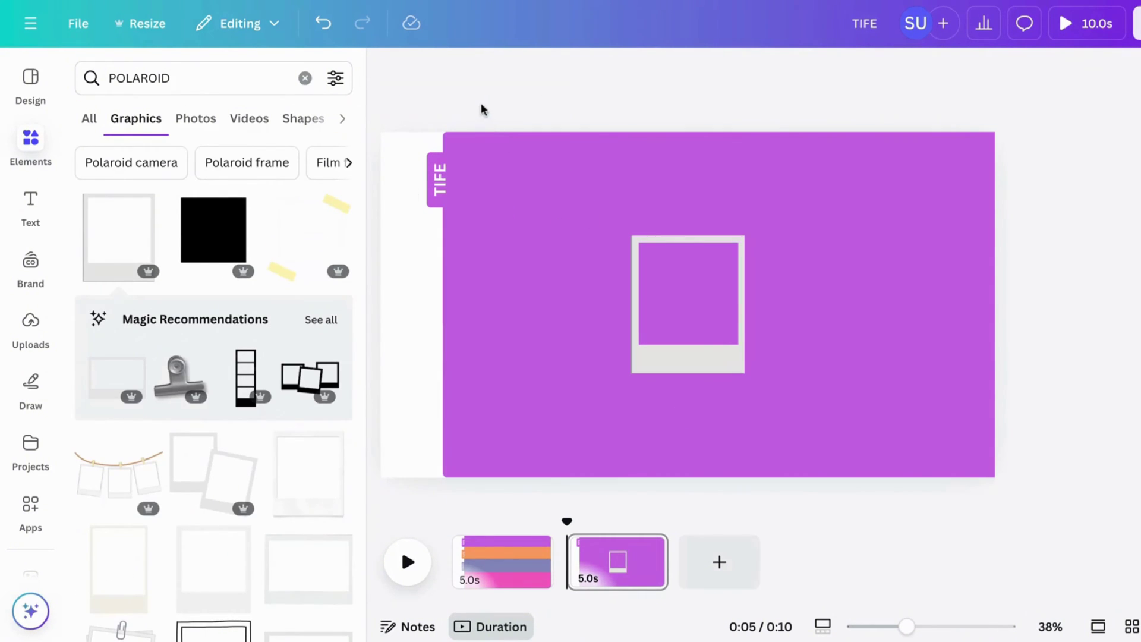
click(387, 68)
Recolor the polaroid frame white
click(615, 293)
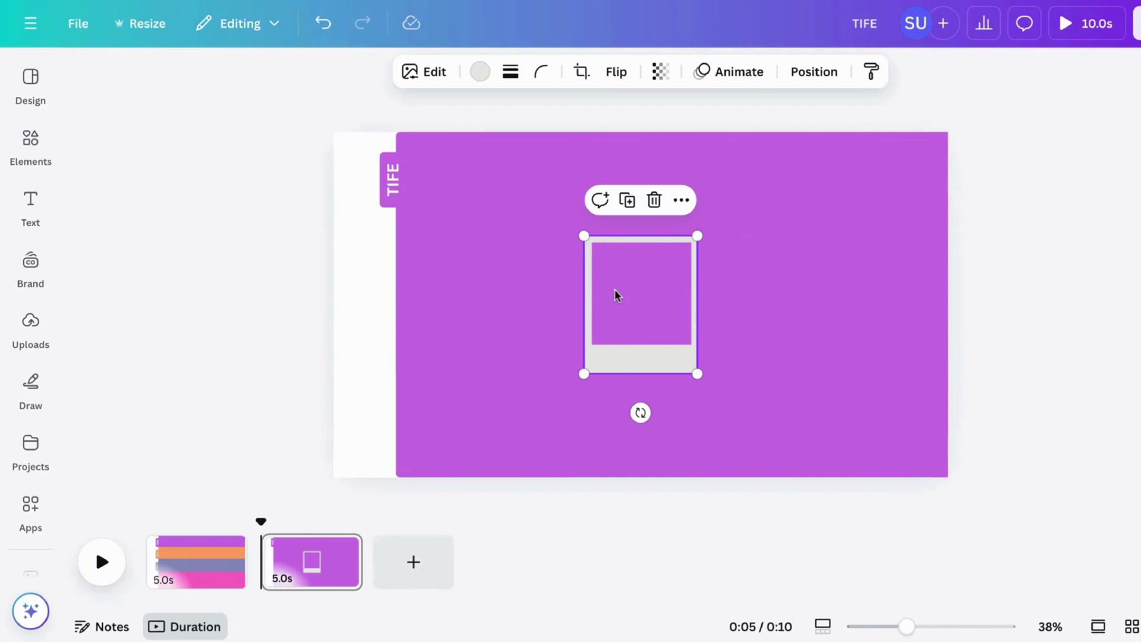
click(479, 72)
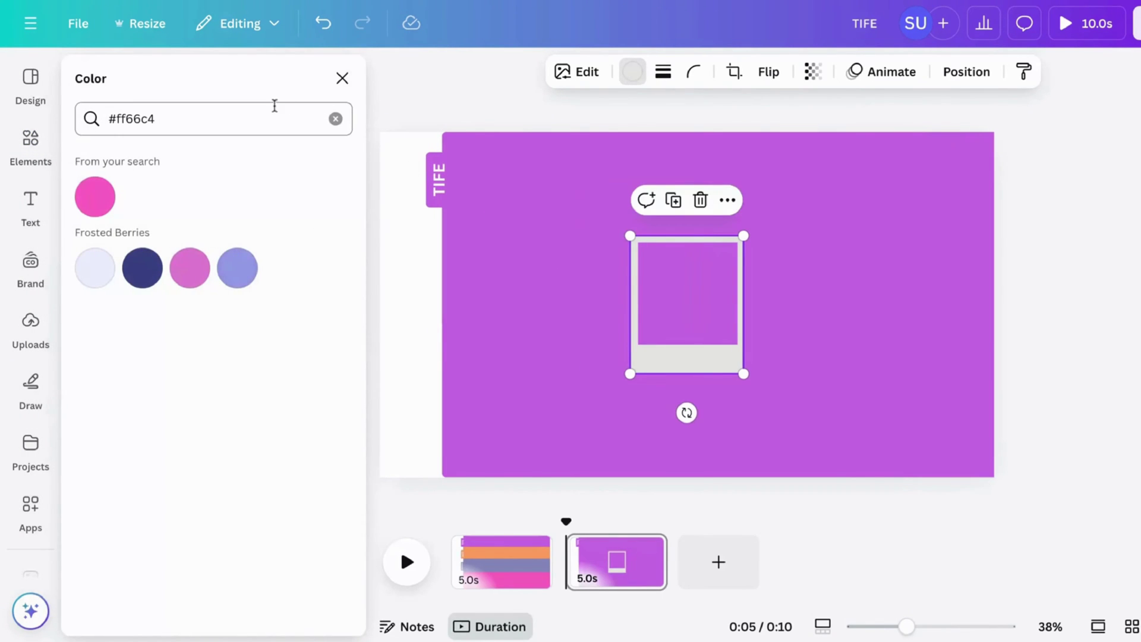
click(336, 120)
click(132, 269)
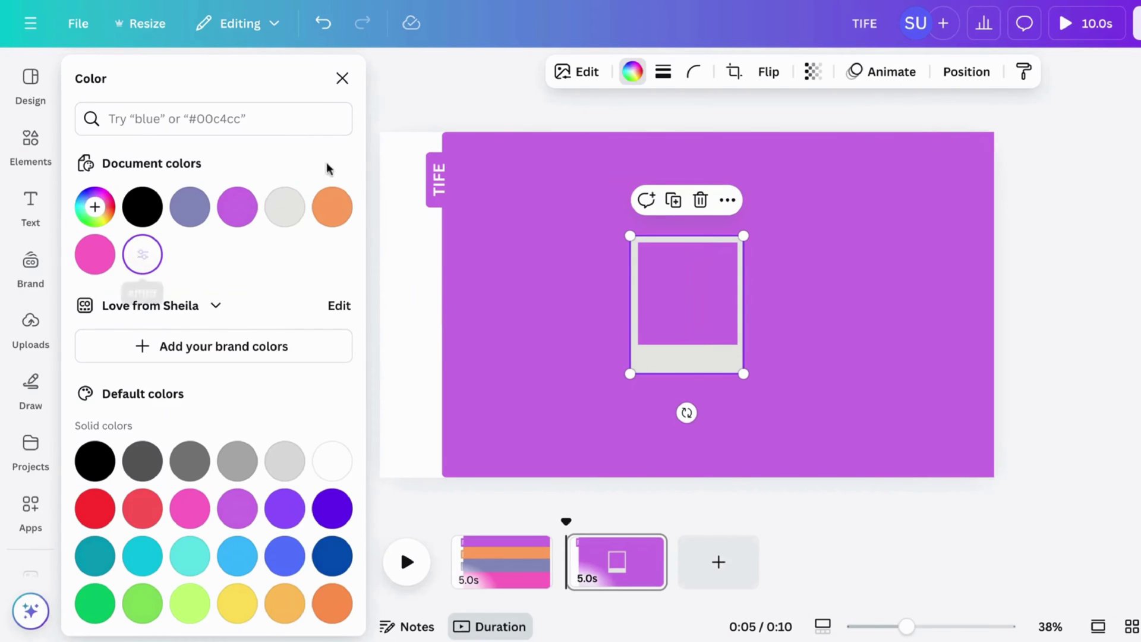
key(Escape)
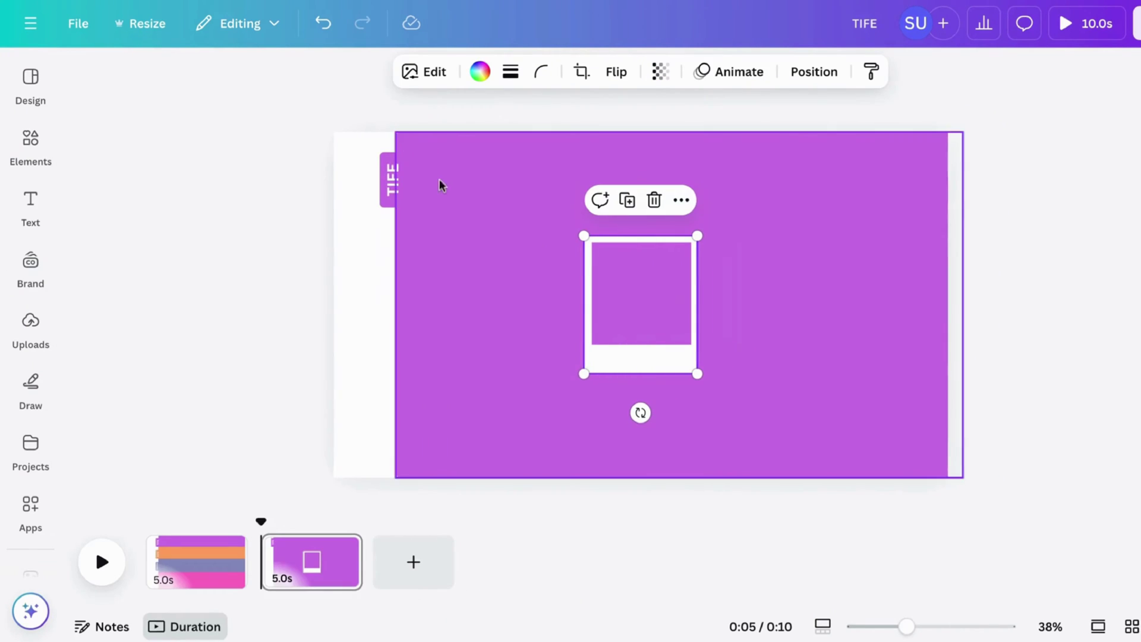
Enlarge the polaroid frame and place it on the left part of the purple panel, below the name tab's top
drag(578, 236, 515, 196)
drag(601, 236, 500, 263)
click(304, 259)
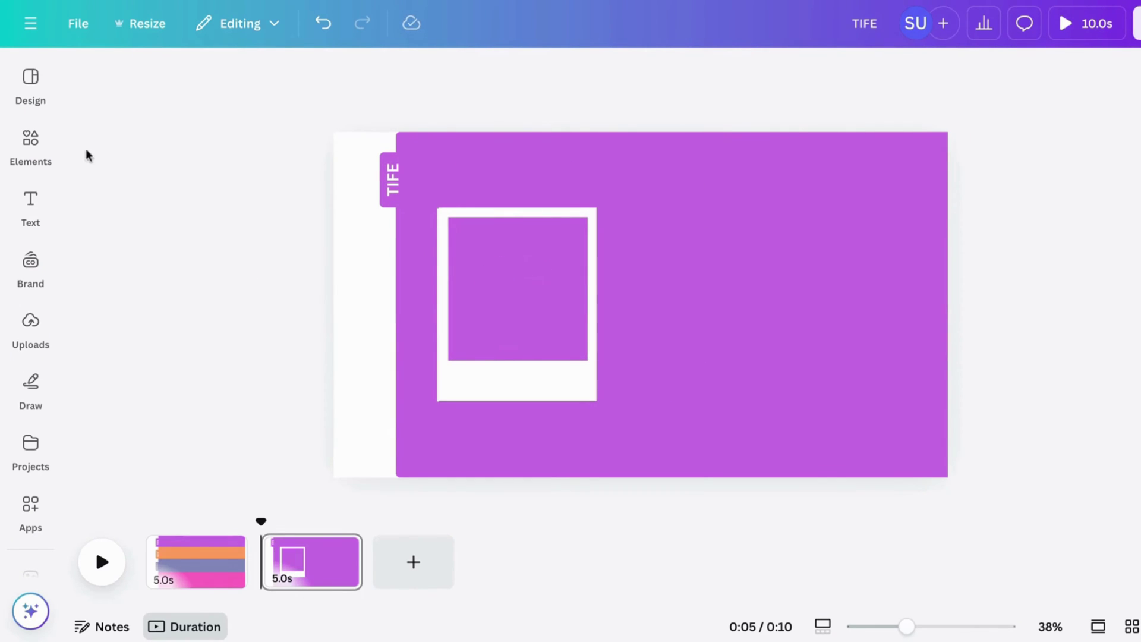
Search the elements for GRID and add the single-image grid to the purple page
click(32, 141)
click(91, 123)
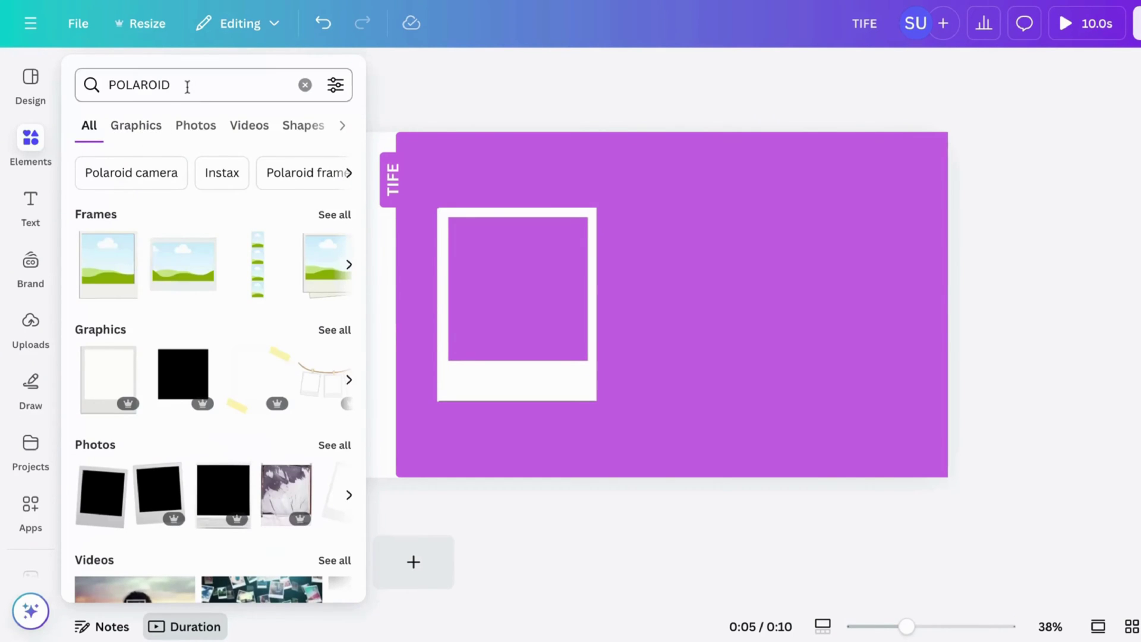
drag(186, 85, 102, 83)
text(GRID)
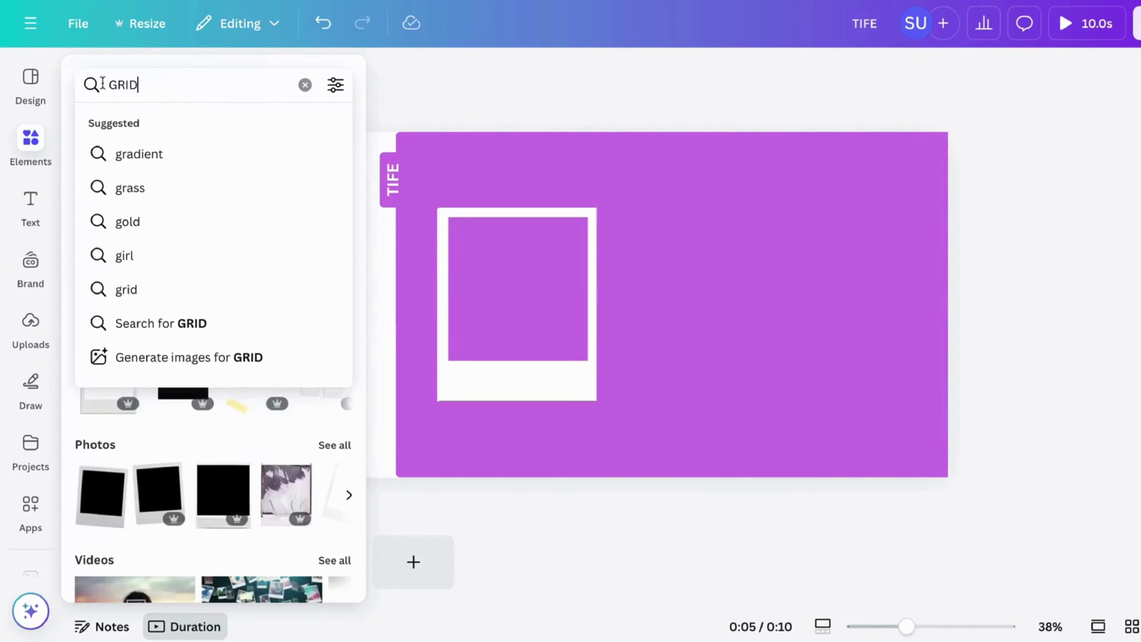
key(Return)
scroll(165, 307, down, 1)
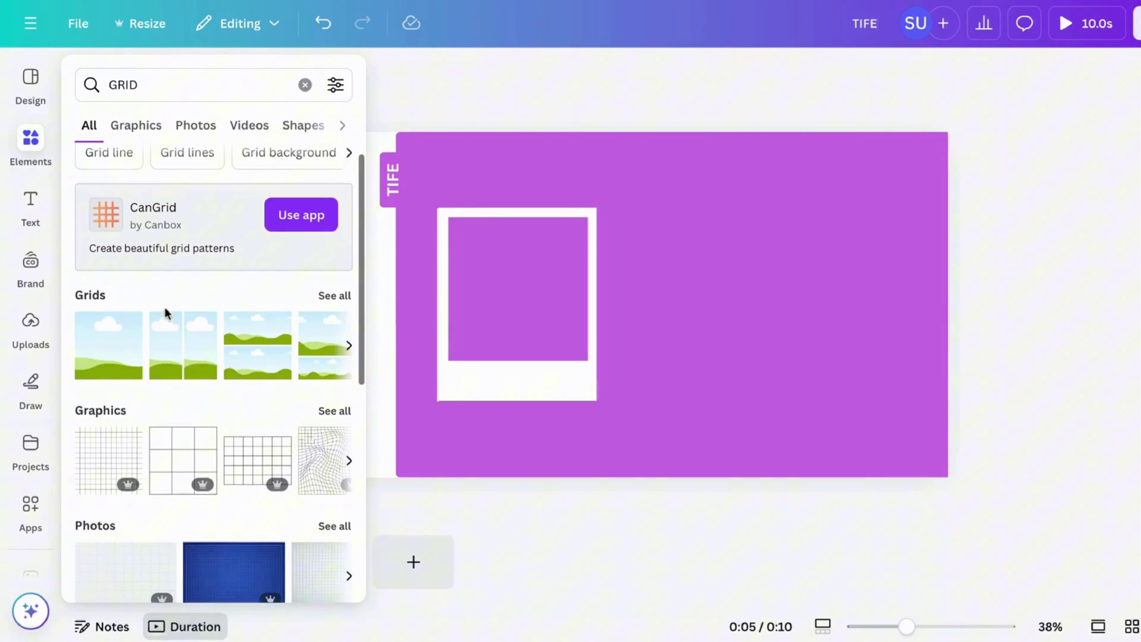
click(106, 337)
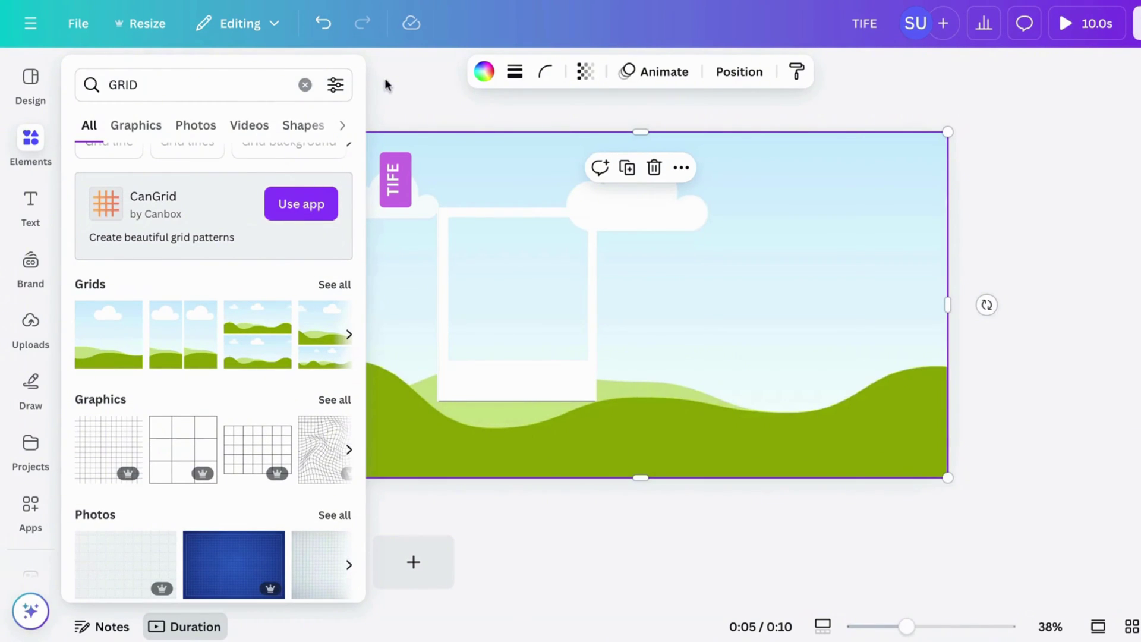
click(402, 107)
click(351, 205)
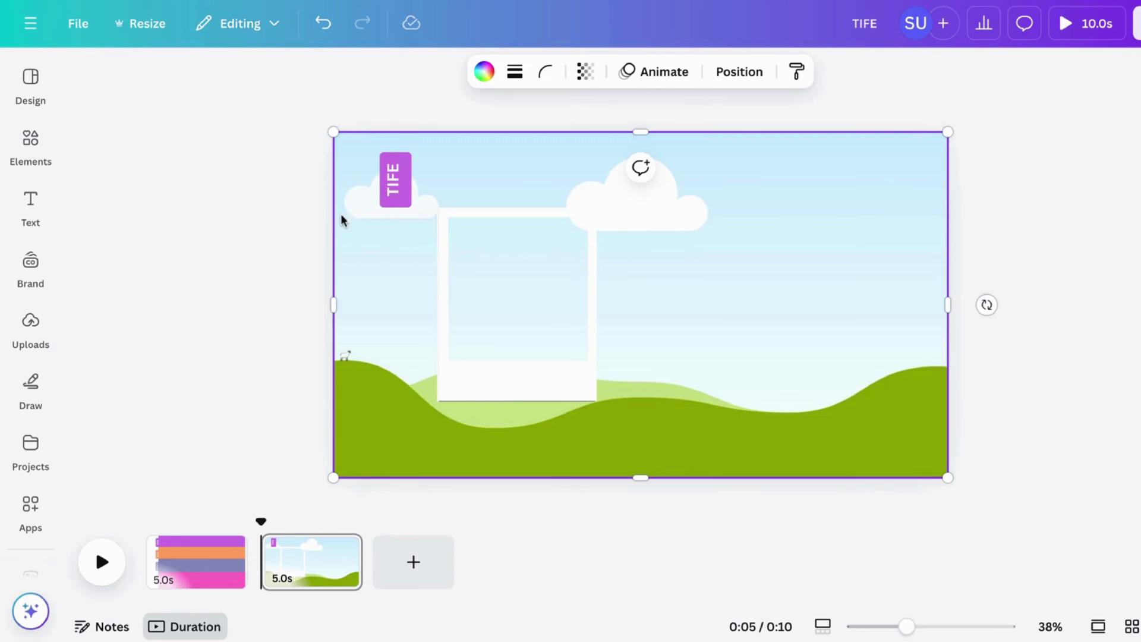
Shrink the image grid to about 445 by 717, matching the polaroid opening's side and lower edges
drag(332, 214, 447, 249)
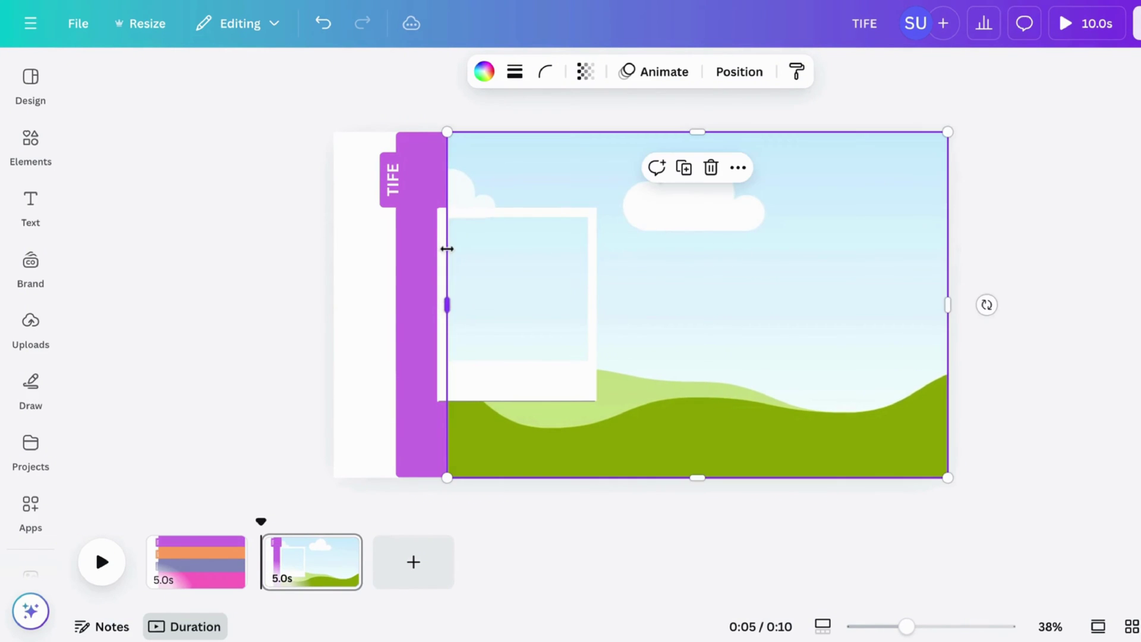
drag(950, 255, 589, 265)
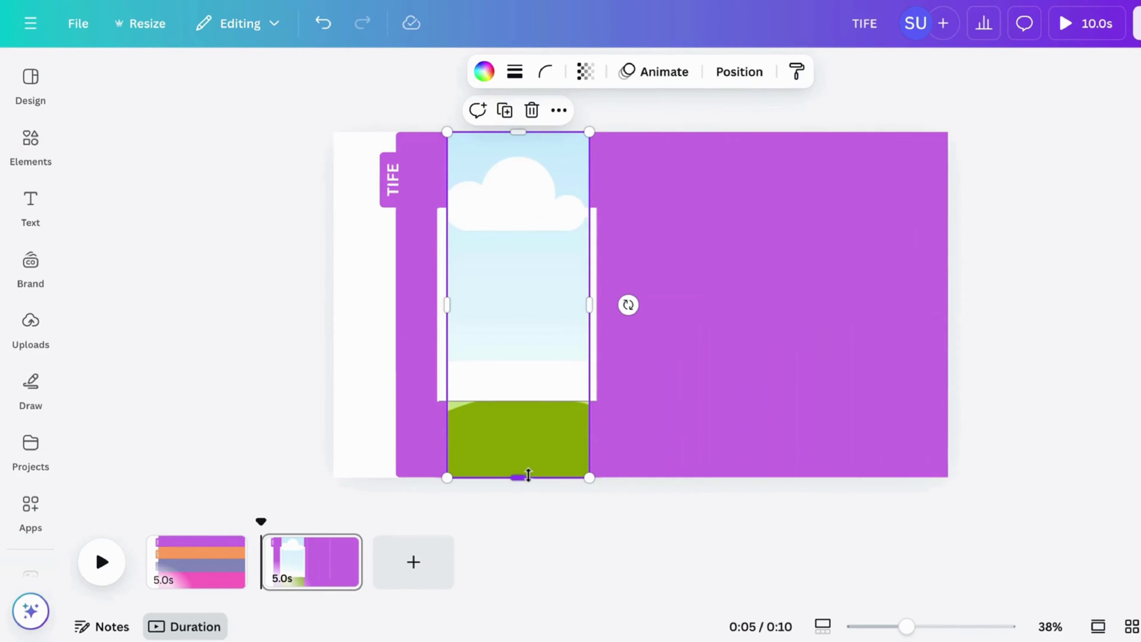
drag(529, 475, 521, 360)
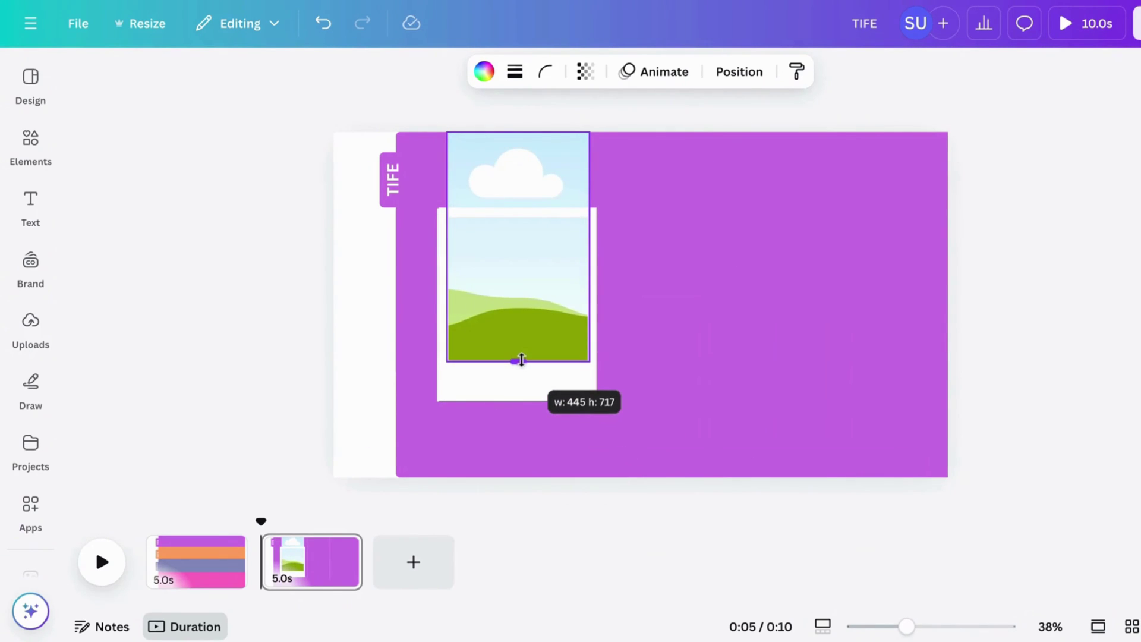
Move the polaroid frame's layer below the image grid in the layer order
click(740, 71)
click(267, 122)
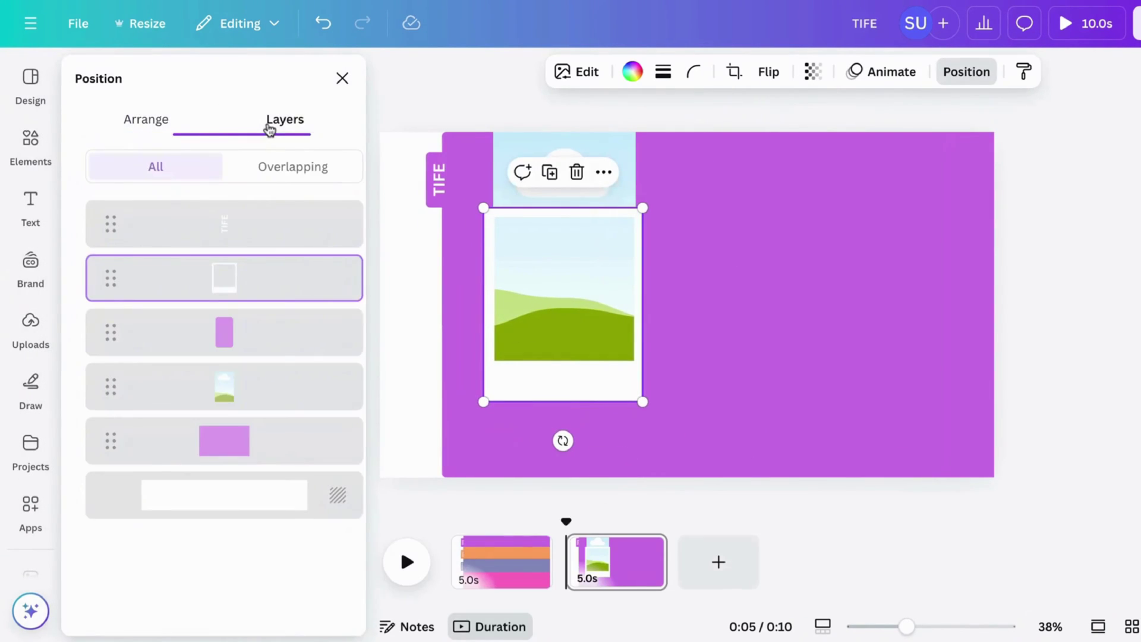
mouse_move(249, 282)
drag(249, 282, 250, 398)
Lower the image grid's upper edge so that it ends slightly above the polaroid frame
click(473, 162)
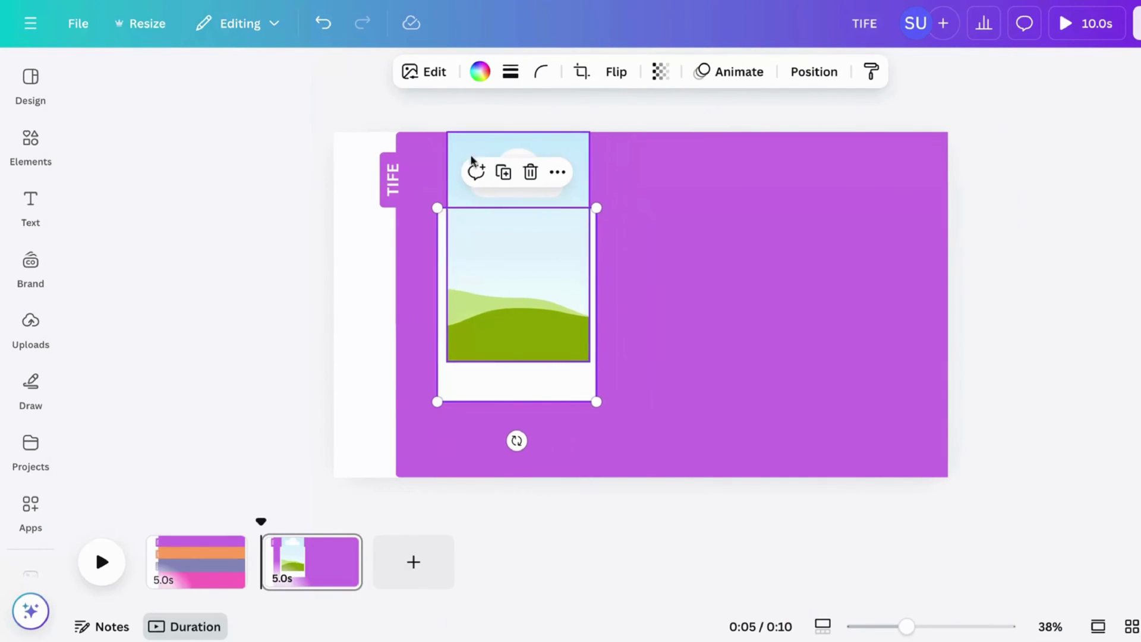
drag(510, 134, 513, 180)
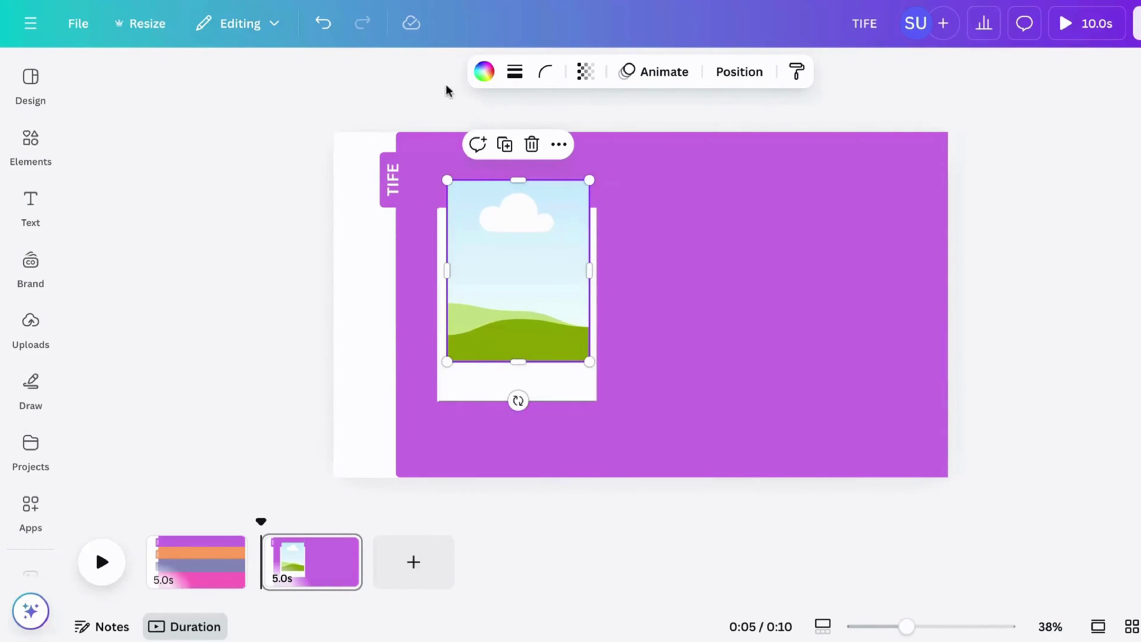
click(445, 88)
Fill the image grid with the recently used photo of the woman in a black blazer and remove its background
click(46, 156)
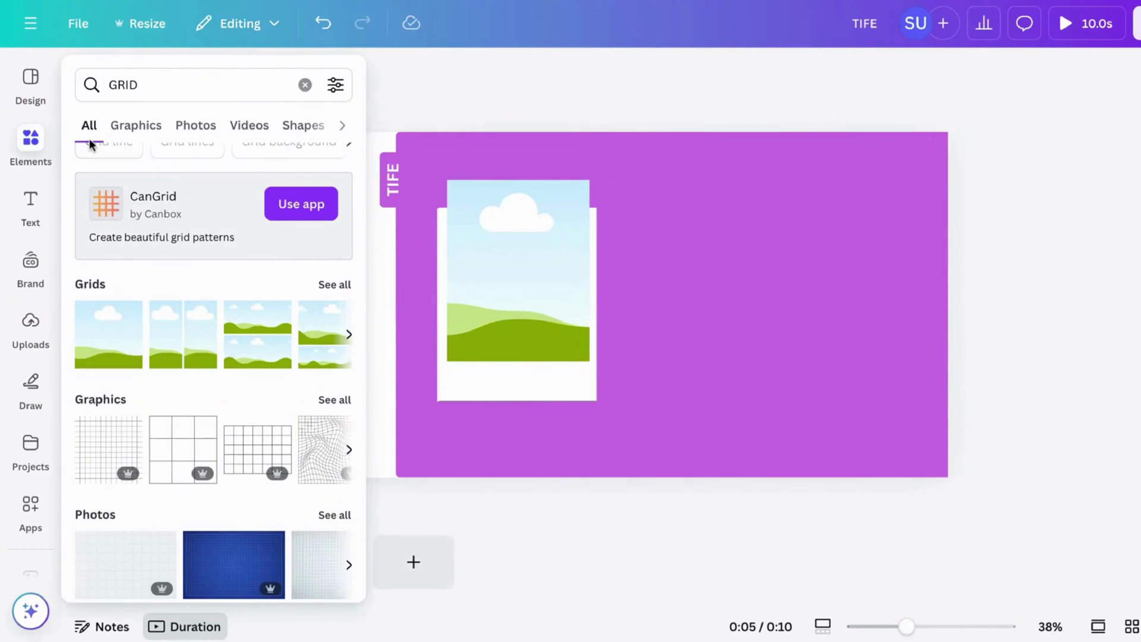
click(304, 85)
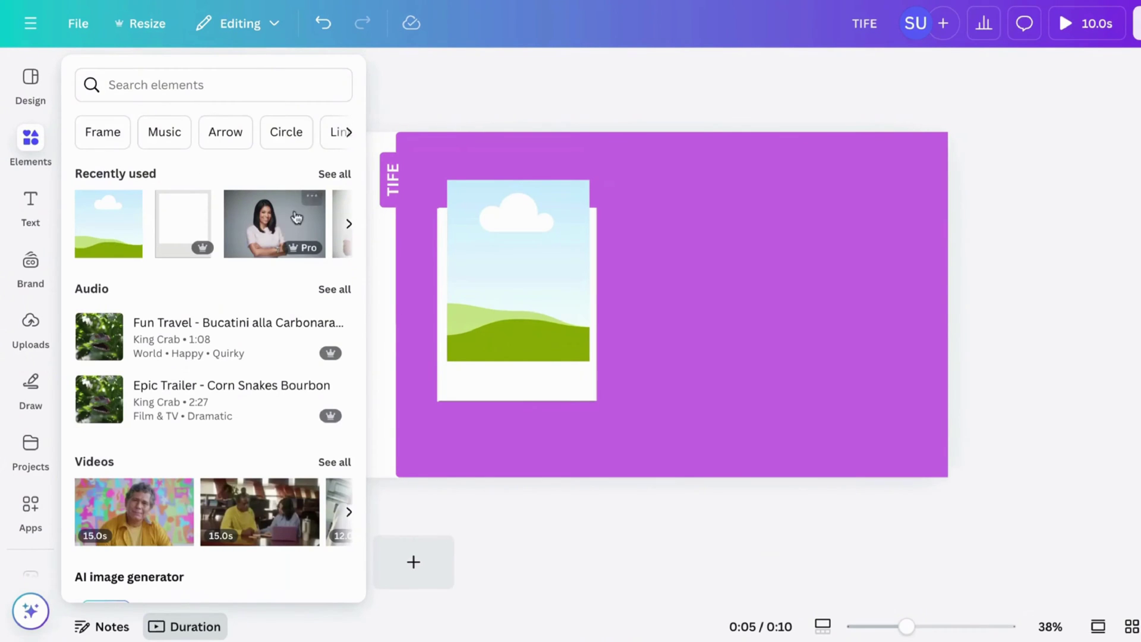
click(323, 174)
click(321, 244)
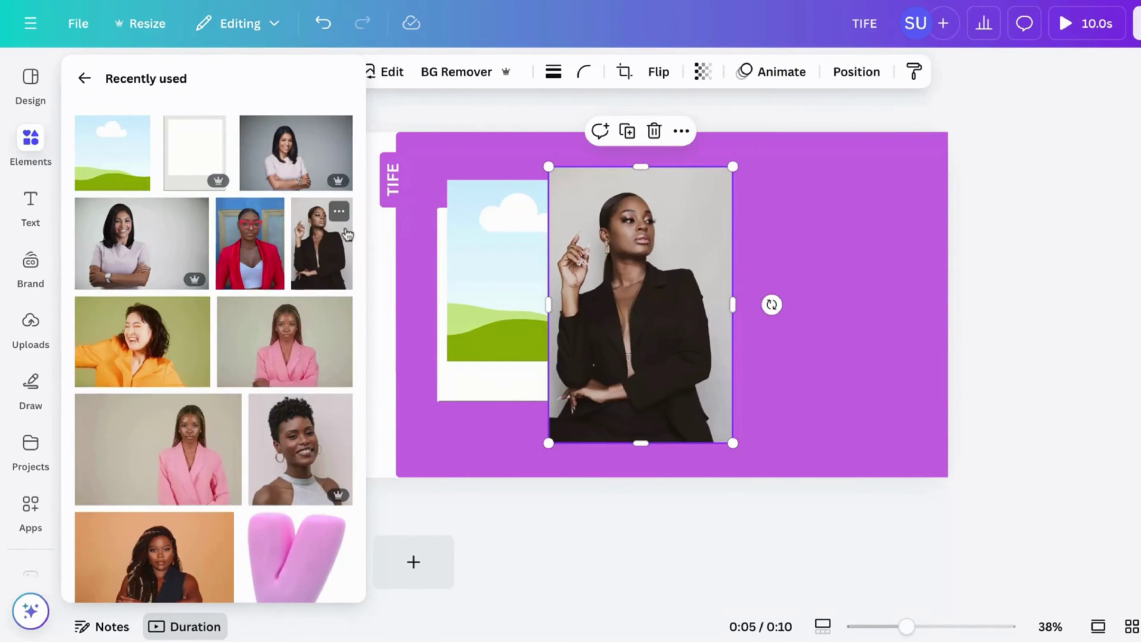
click(414, 108)
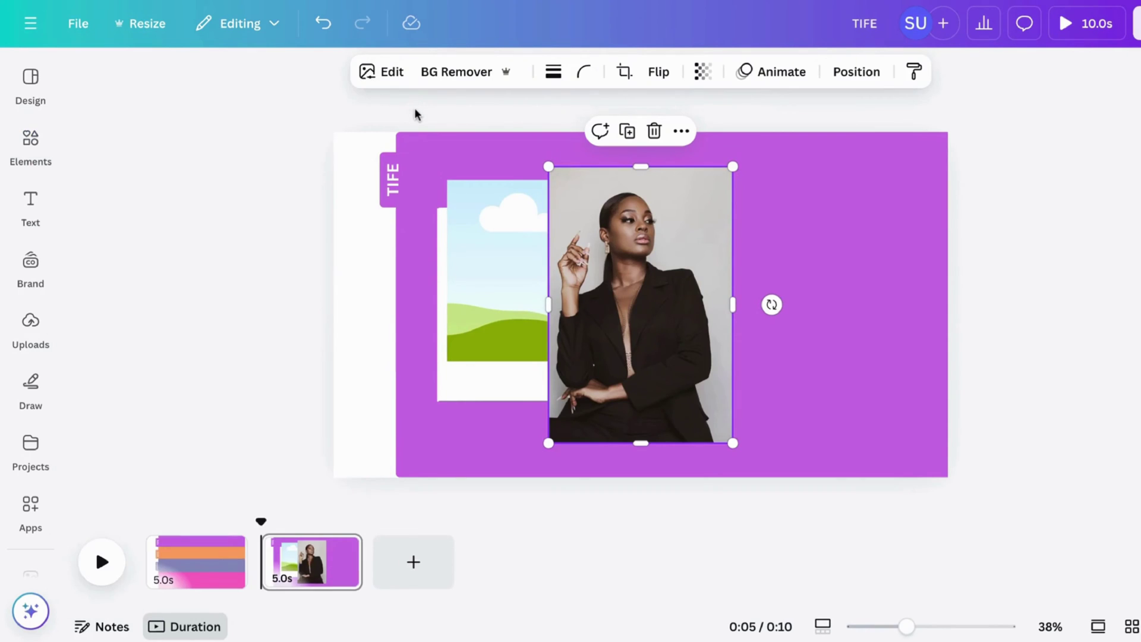
drag(637, 289, 513, 262)
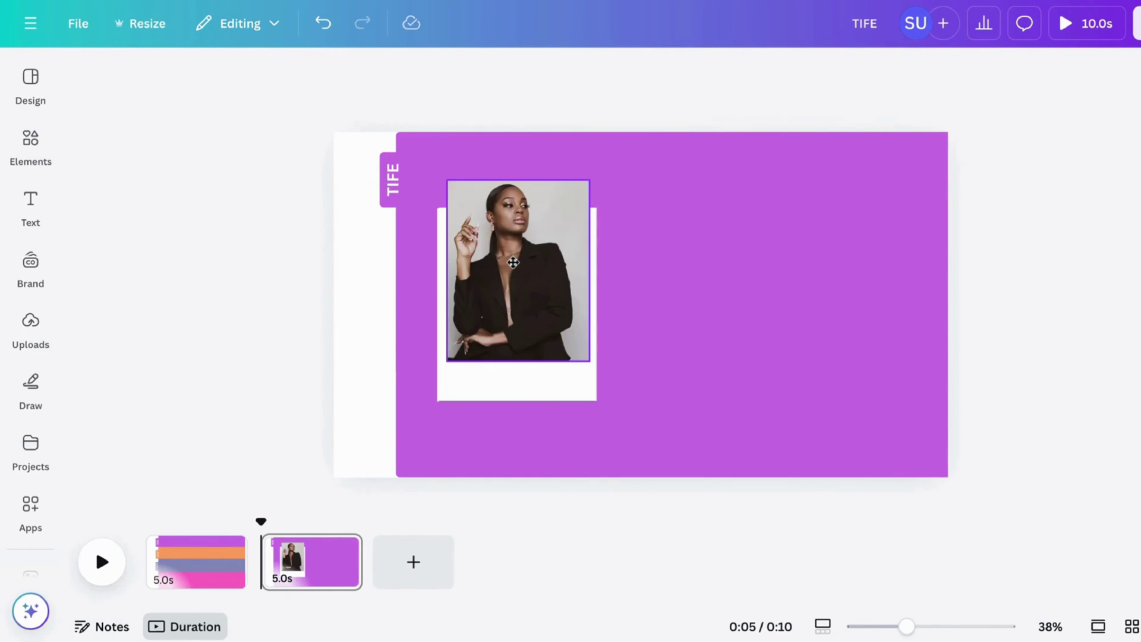
click(423, 89)
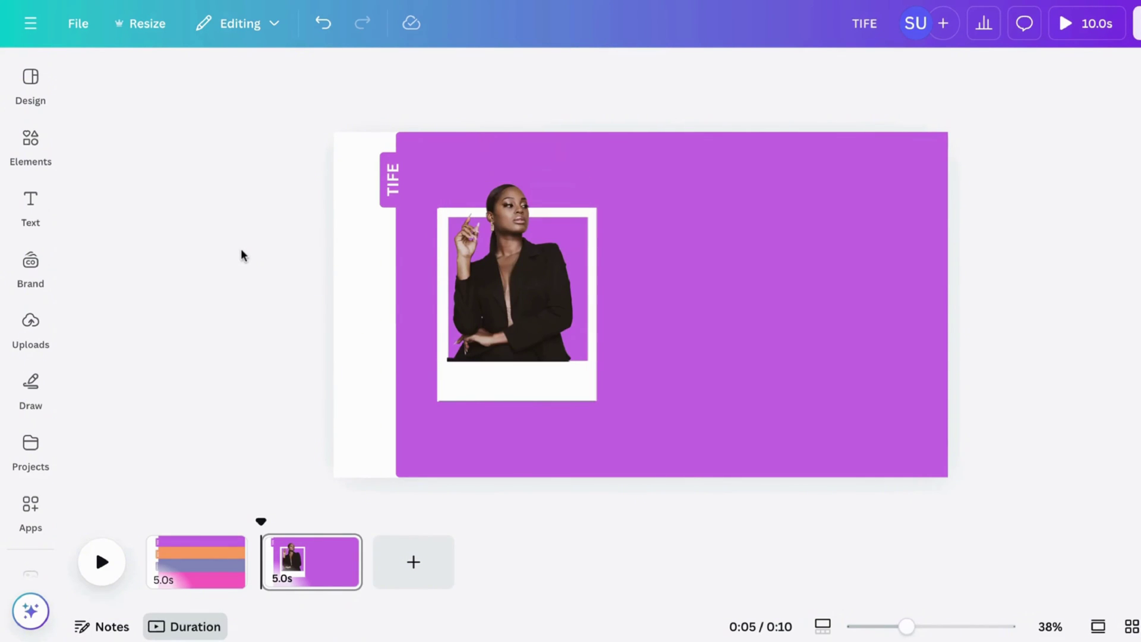
Enlarge the cut-out photo slightly and align its lower edge with the polaroid opening, letting the head overlap the frame
click(486, 308)
mouse_move(486, 308)
mouse_down()
mouse_move(500, 306)
mouse_move(487, 301)
mouse_up()
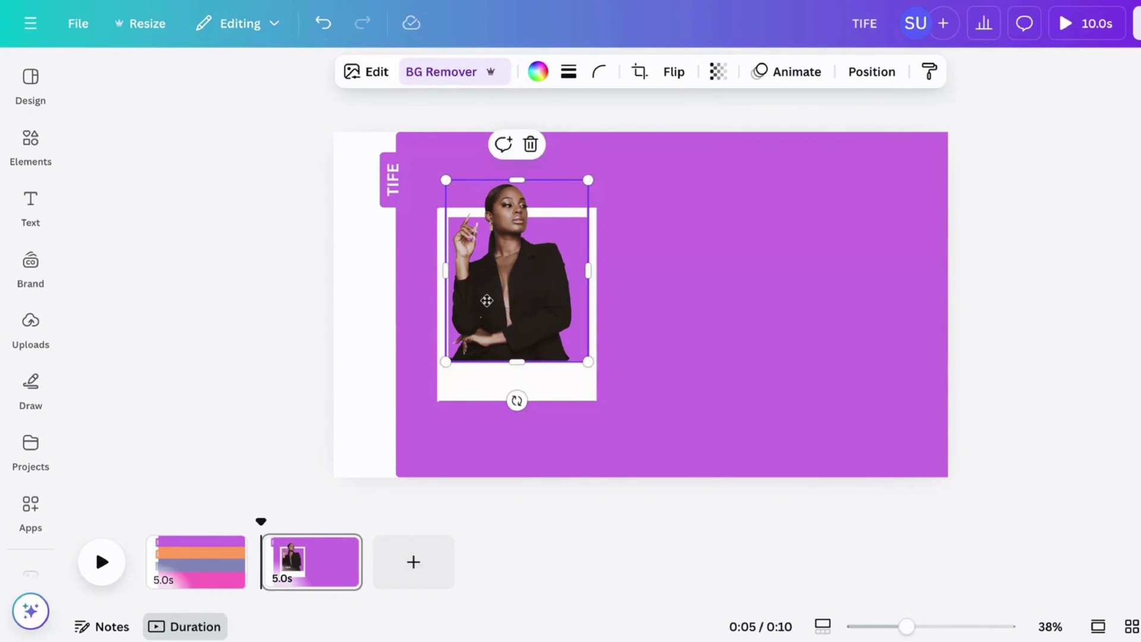
click(354, 381)
scroll(496, 361, up, 3)
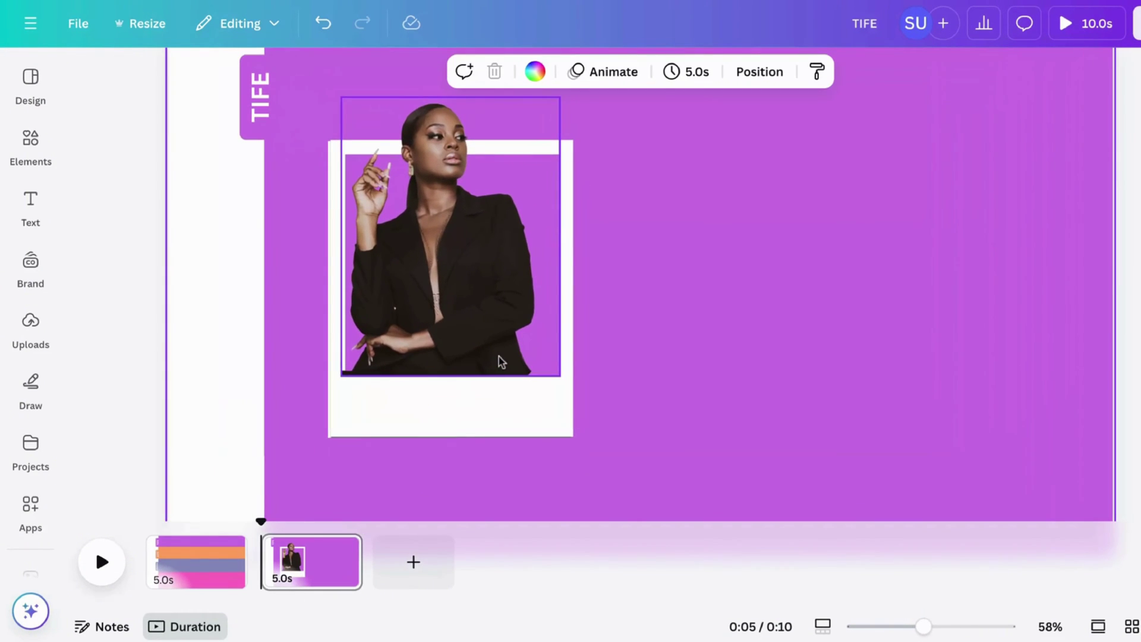
click(498, 357)
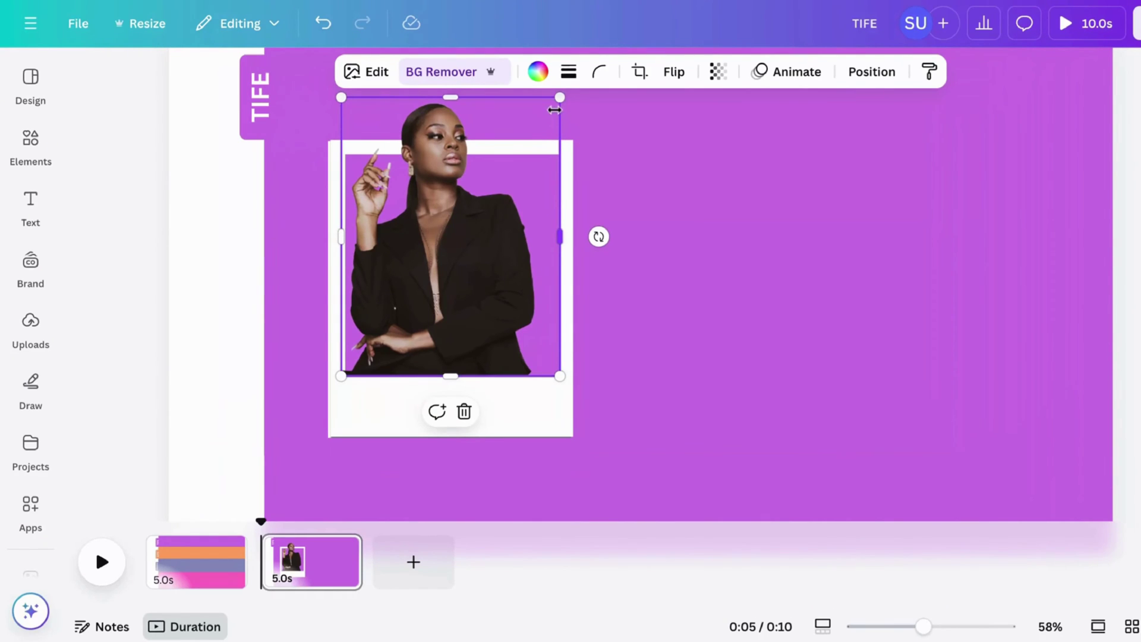
drag(559, 96, 572, 99)
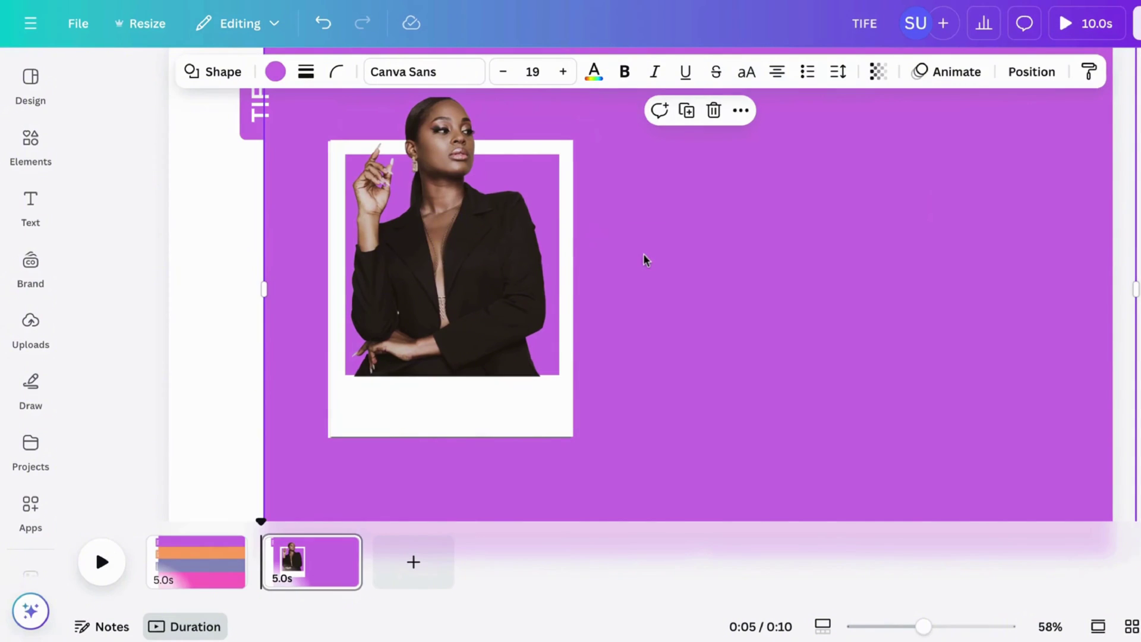
click(501, 315)
drag(501, 315, 498, 315)
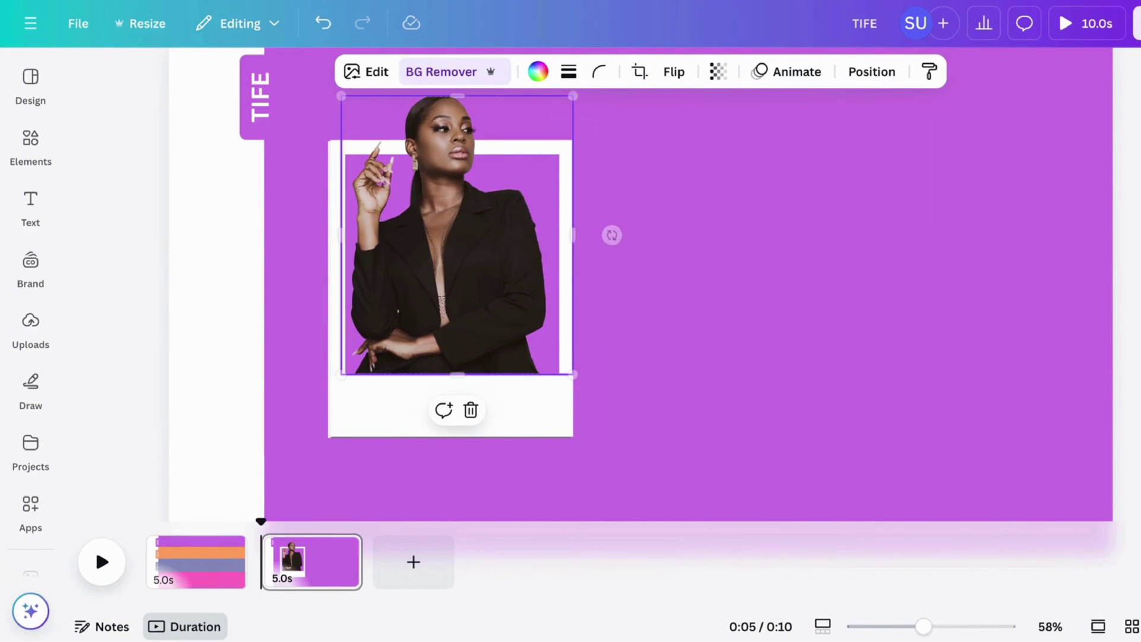
scroll(447, 331, down, 3)
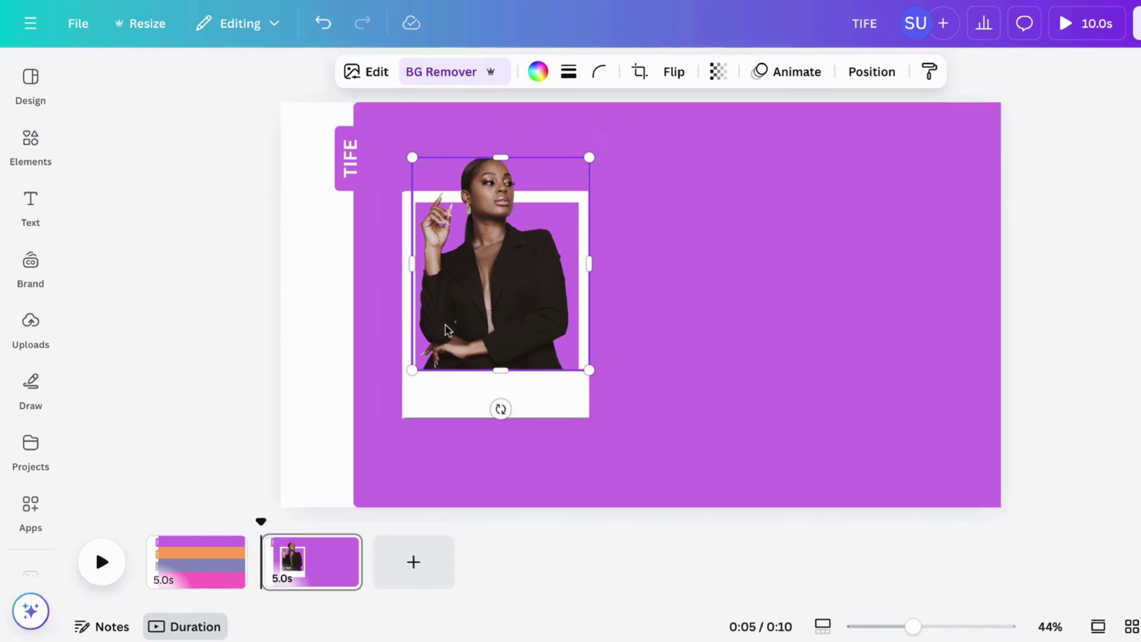
click(268, 280)
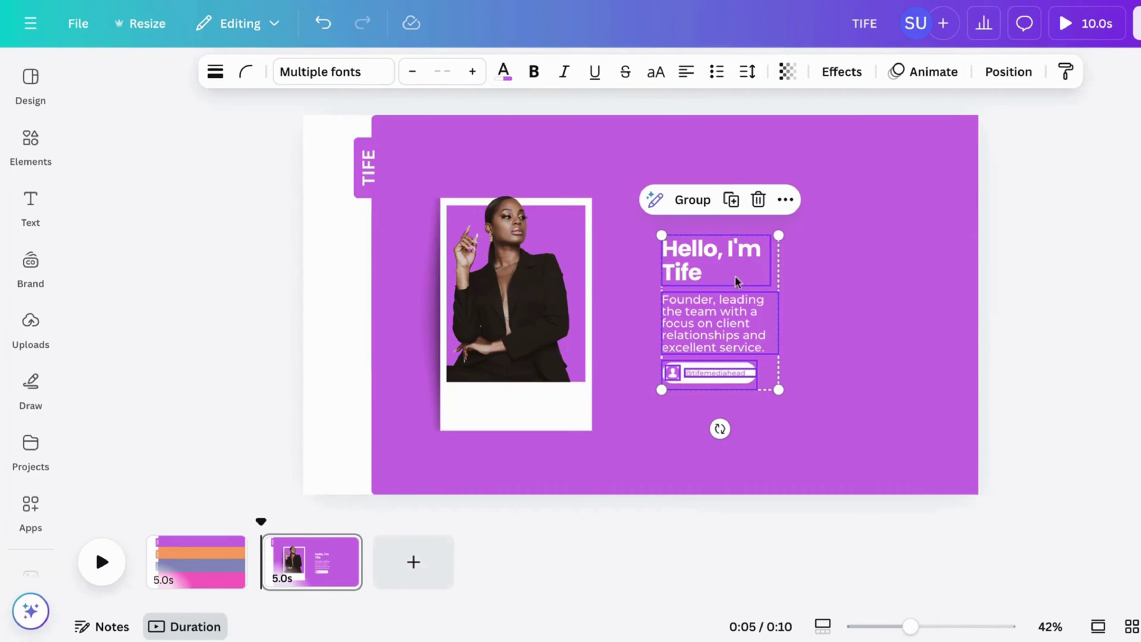
Move the introduction text block closer to the polaroid photo on the purple page
drag(739, 280, 695, 276)
Duplicate the page with the four stacked panels and place the copy at the end of the timeline
click(219, 578)
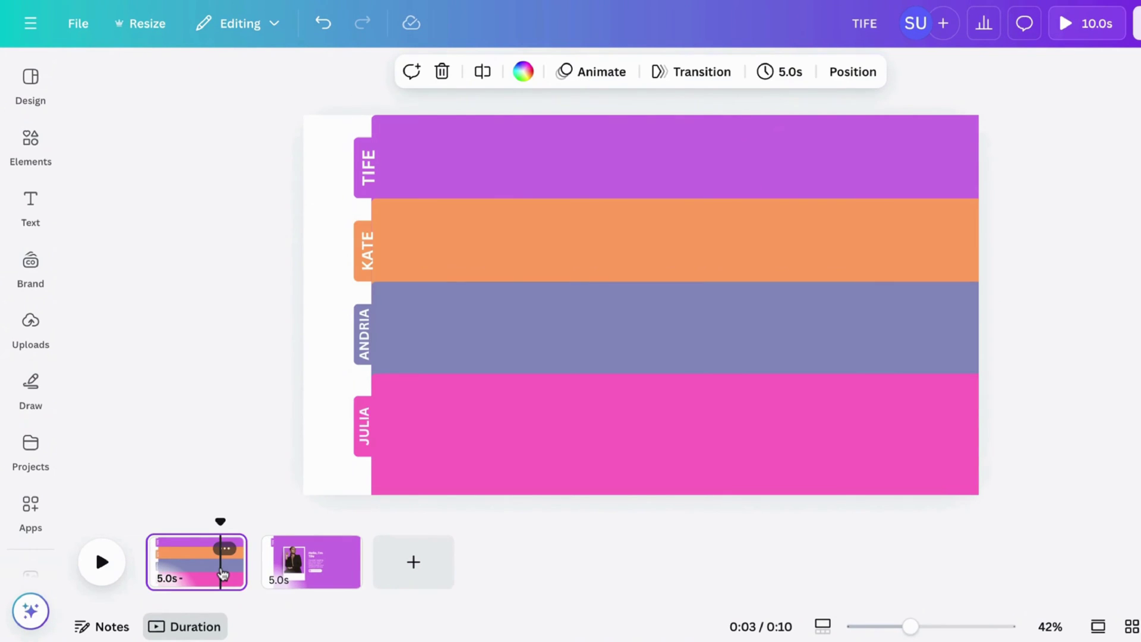
key(ctrl+d)
drag(303, 556, 469, 563)
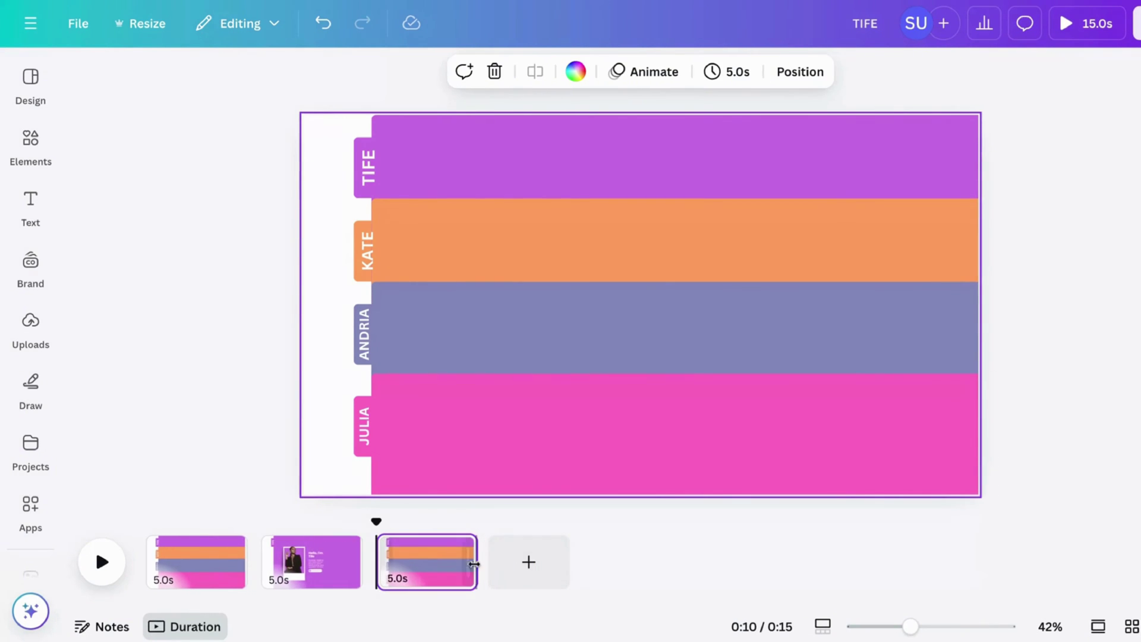
Delete the pink and slate blue panels from the duplicated page
click(413, 440)
key(Delete)
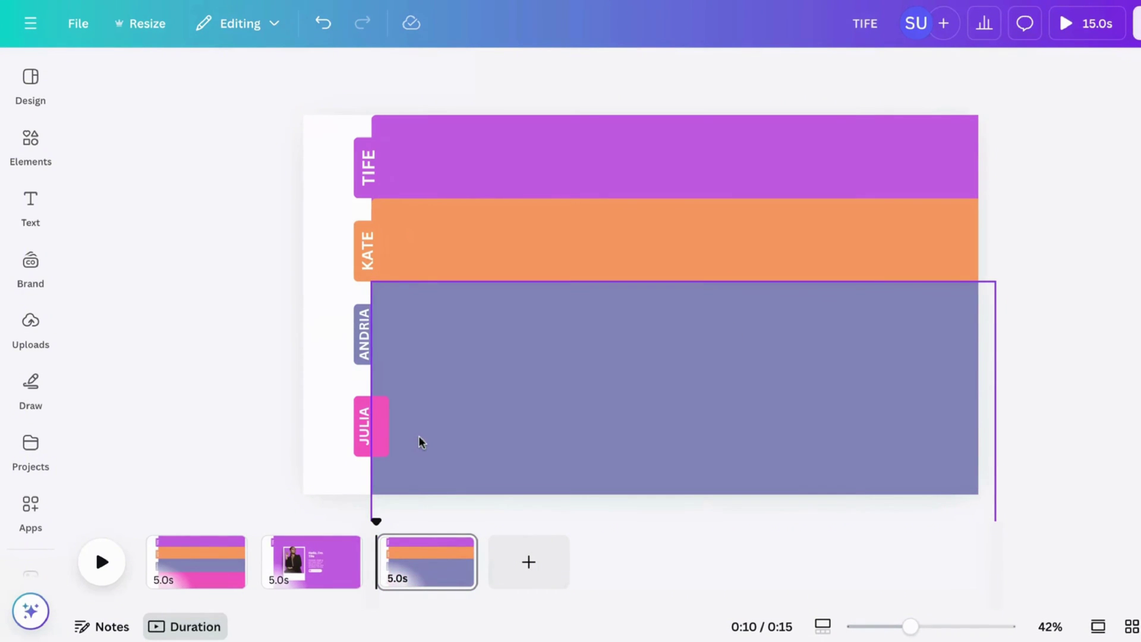
click(458, 426)
key(Delete)
click(457, 426)
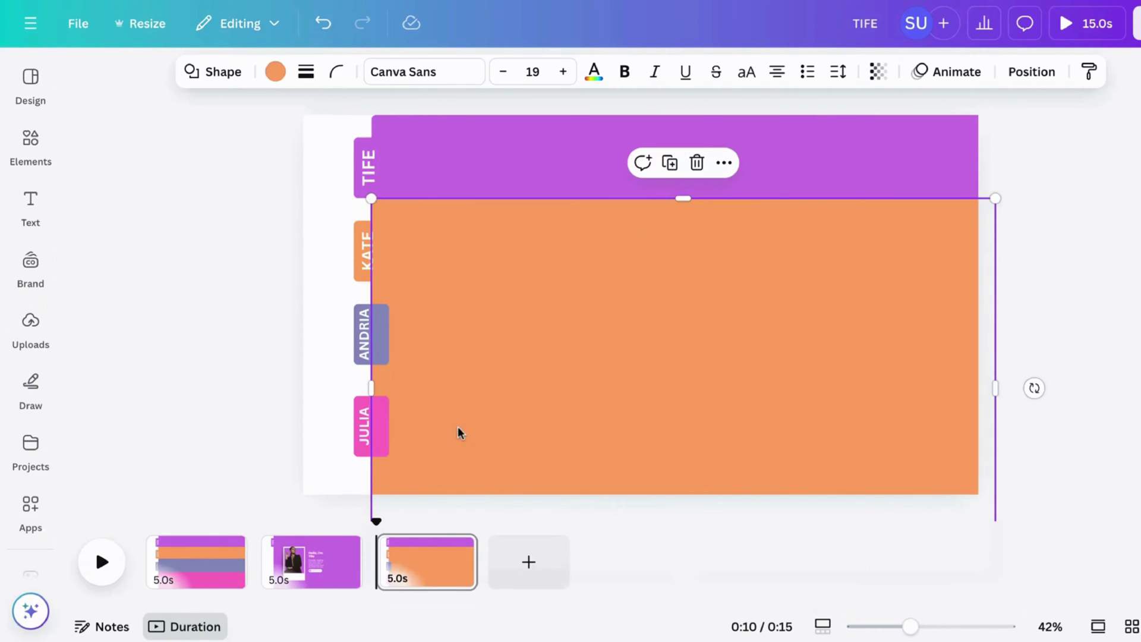
Delete the pink and slate blue name tabs together with their leftover label text from the duplicated page
click(385, 426)
key(Delete)
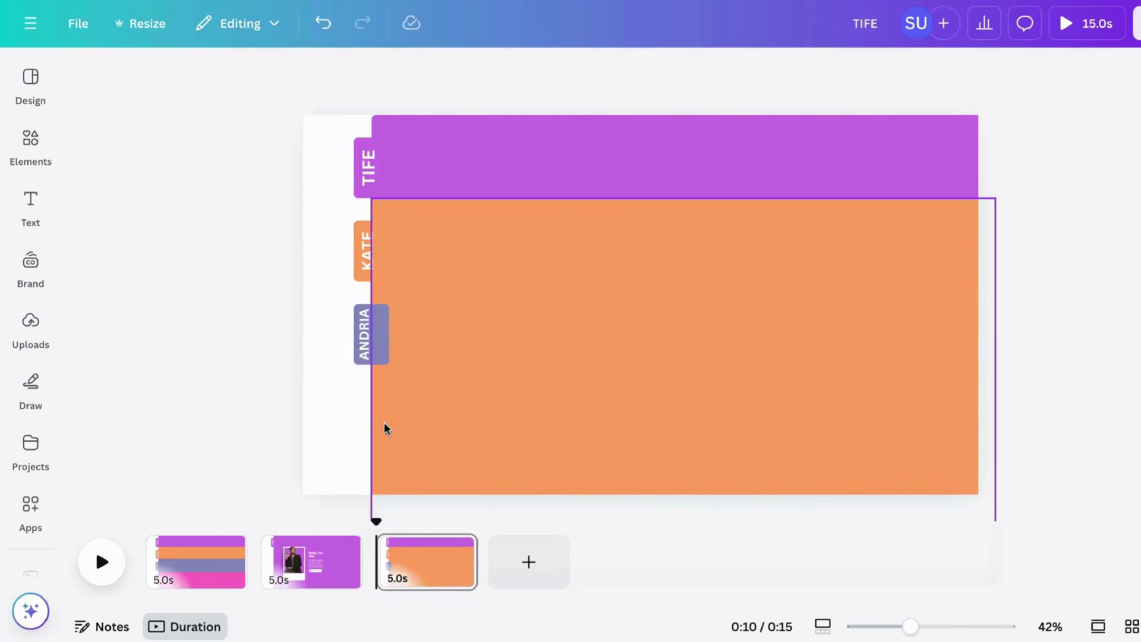
click(379, 348)
key(Delete)
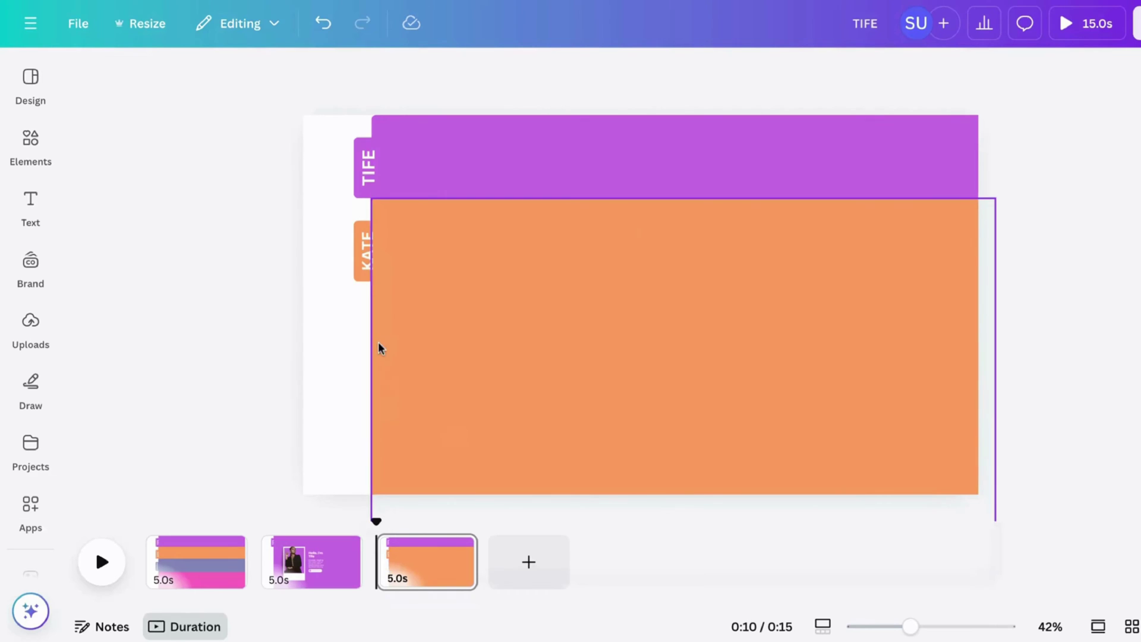
click(372, 310)
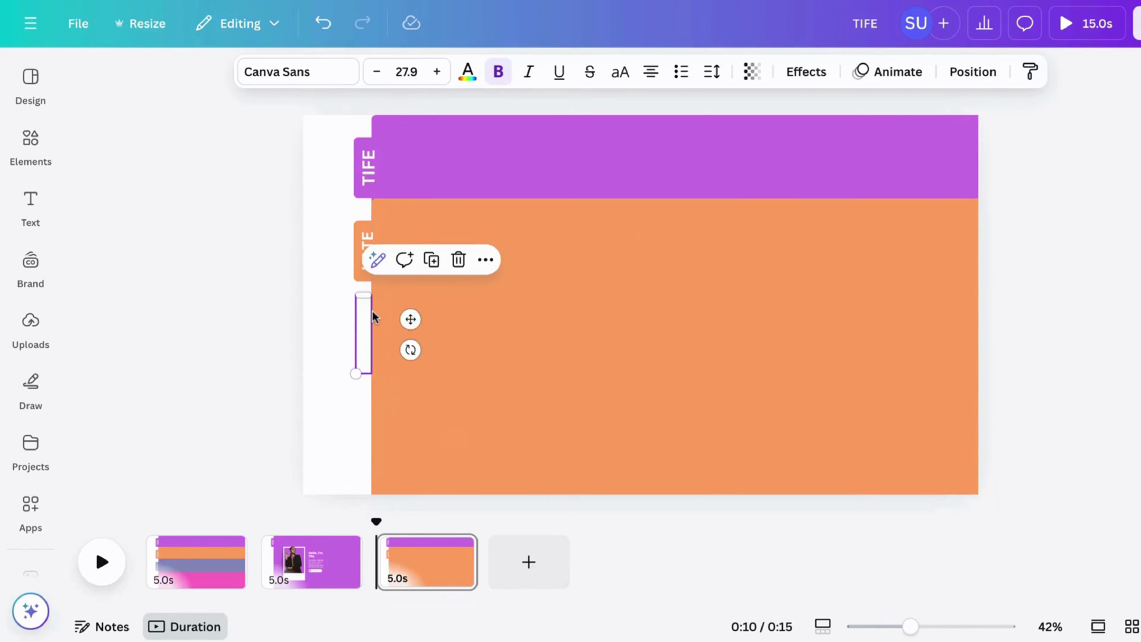
key(Delete)
Delete the purple panel and its name tab with the label, leaving only the orange elements on the page
click(463, 138)
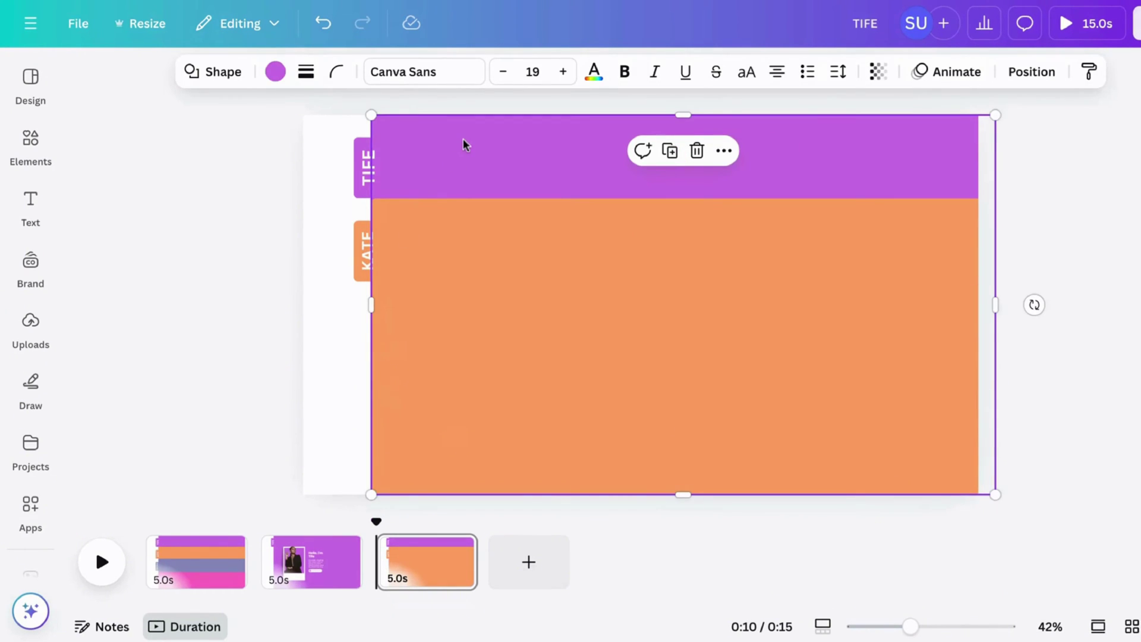
key(Delete)
click(365, 183)
key(Delete)
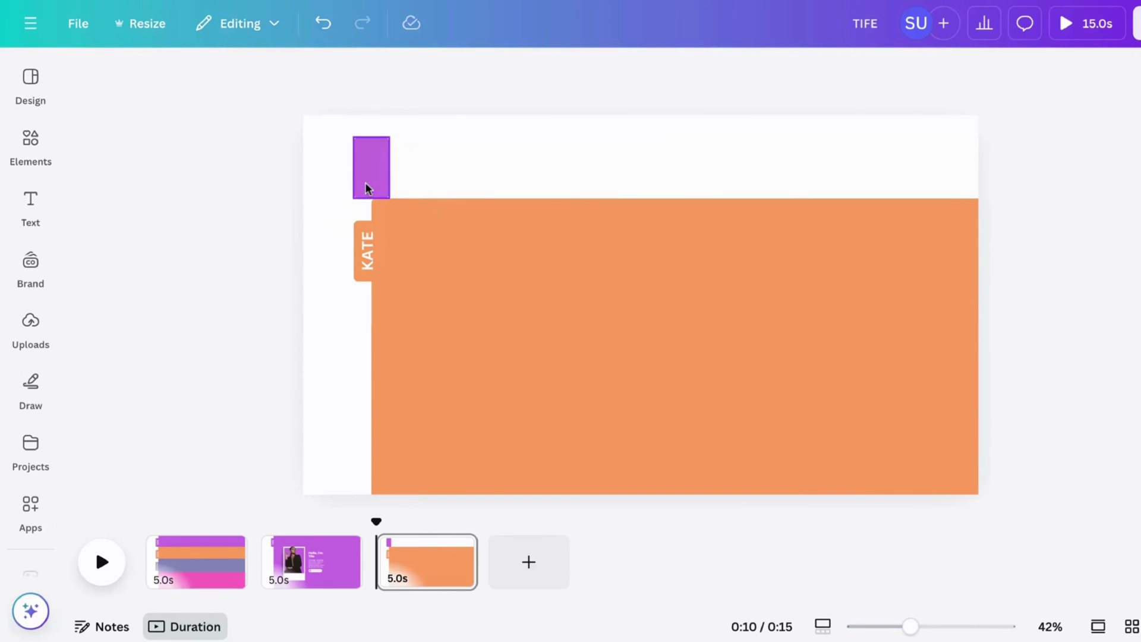
click(365, 183)
key(Delete)
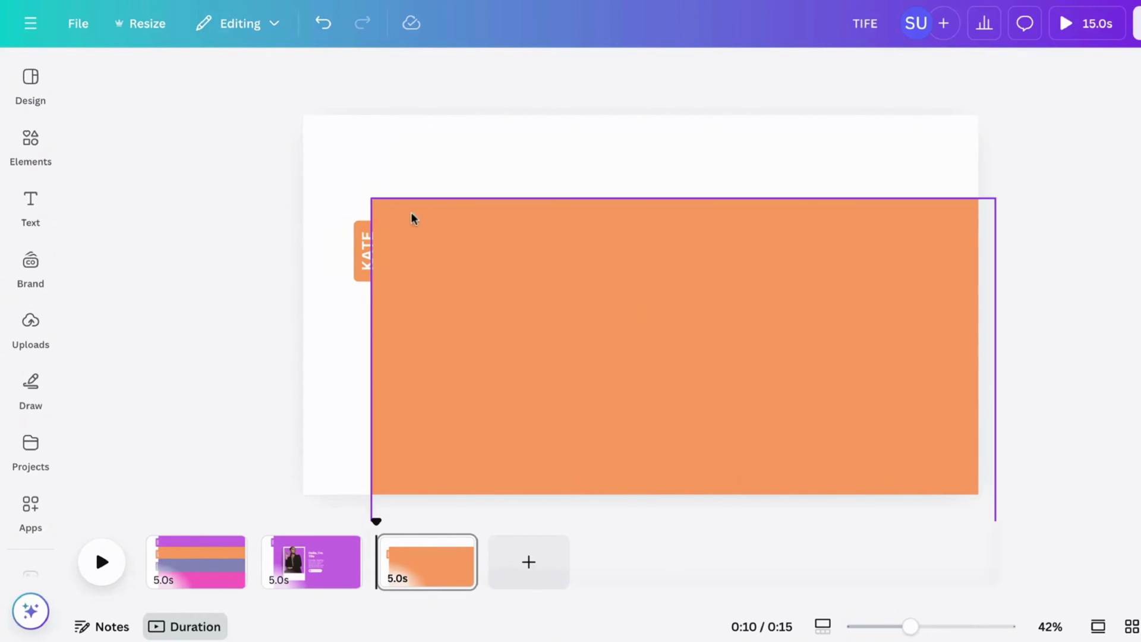
Extend the orange panel's upper edge to the top of the page
click(412, 216)
drag(544, 194, 539, 116)
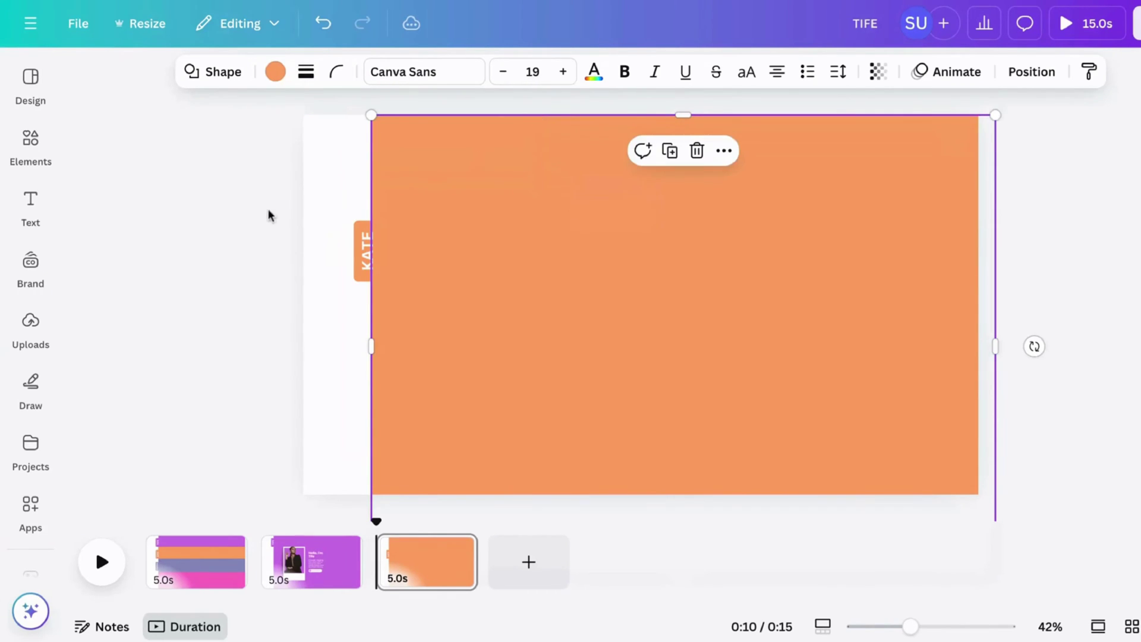
click(266, 213)
View the purple member page as a reference for the layout and return to the orange page
click(301, 555)
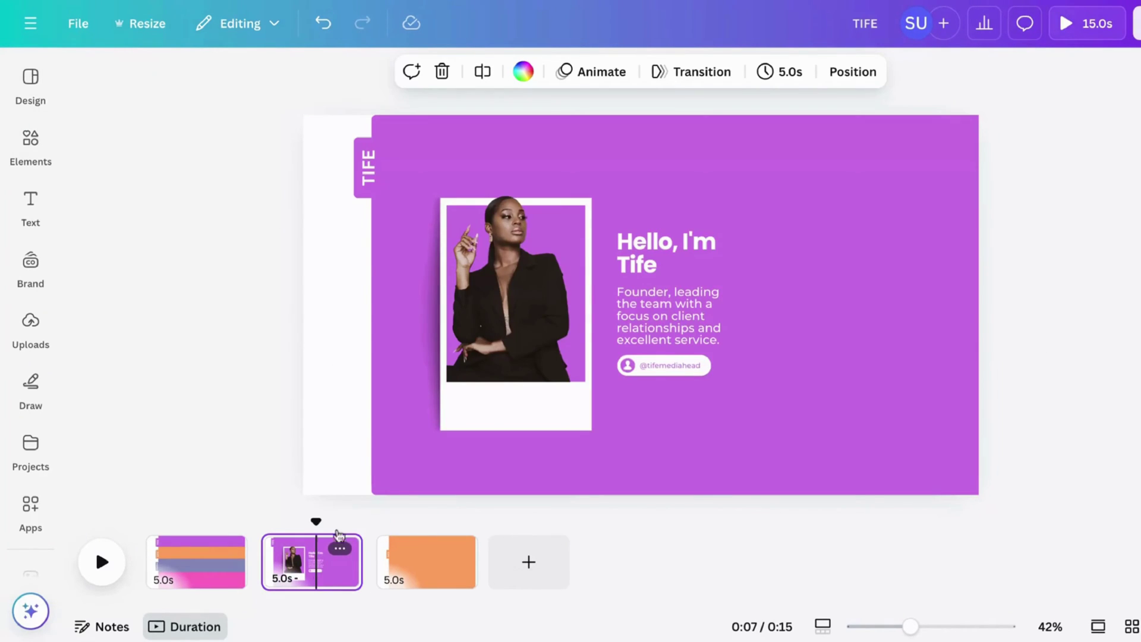
click(447, 558)
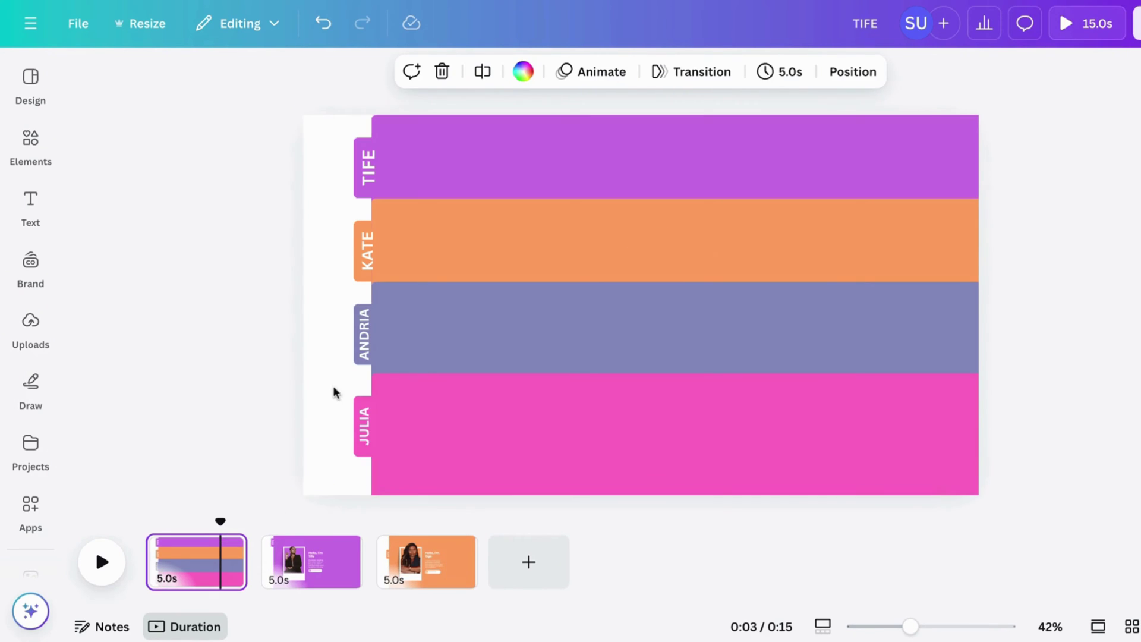
Set the stacked-panel page's background color to #fffcf5 and apply the change to all pages
click(522, 71)
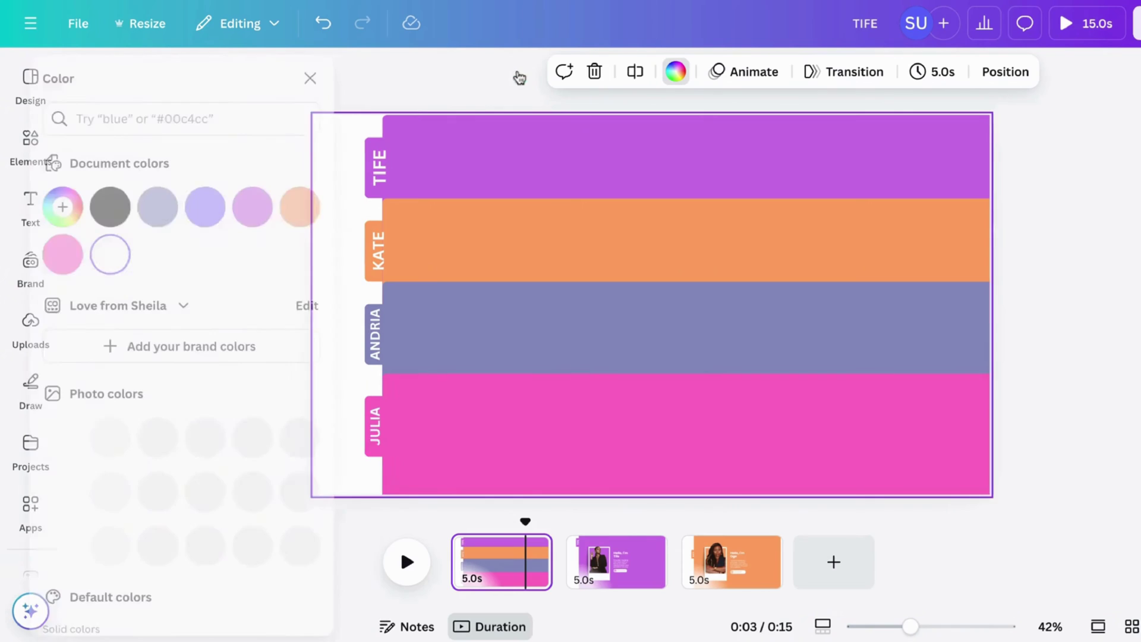
text(#fffcf5)
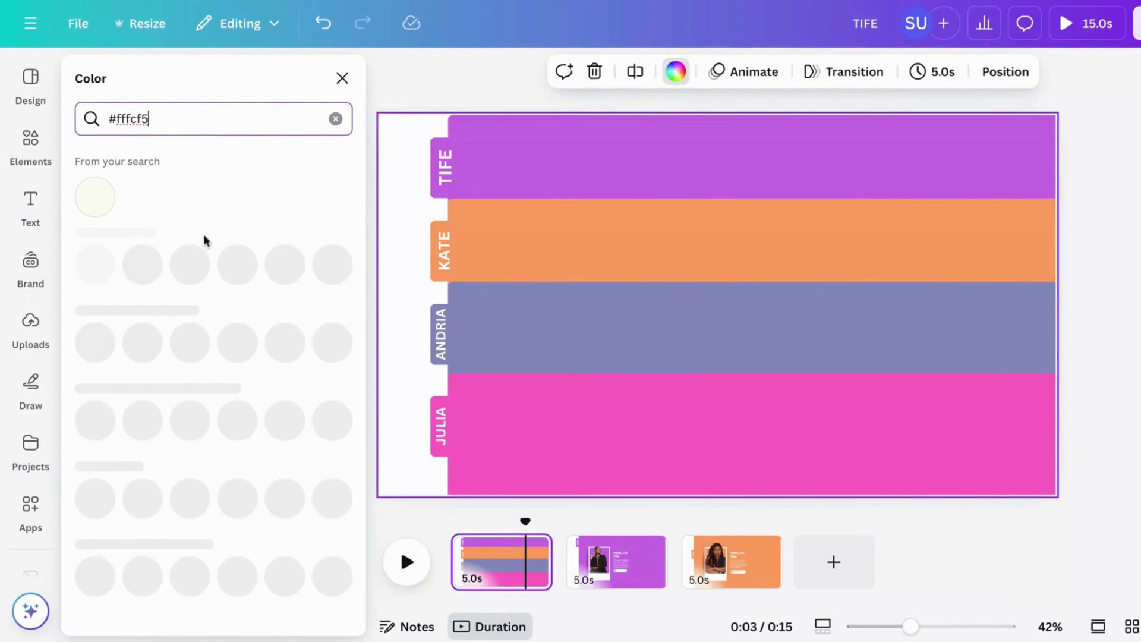
click(94, 196)
click(214, 615)
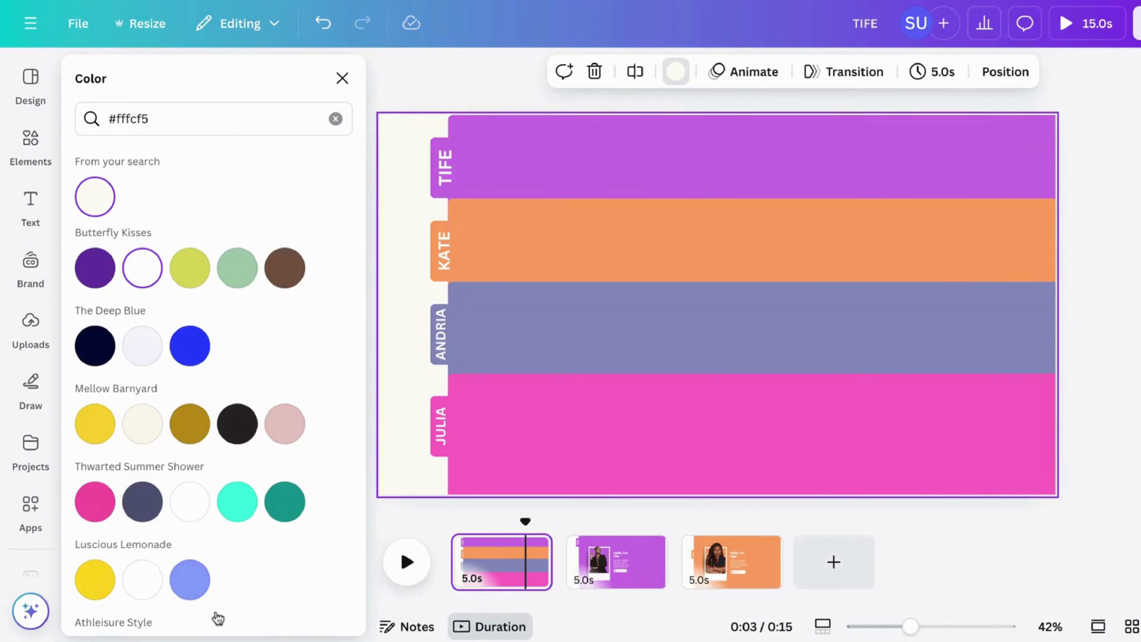
Check the background color on the purple and orange member pages and close the color options
click(627, 587)
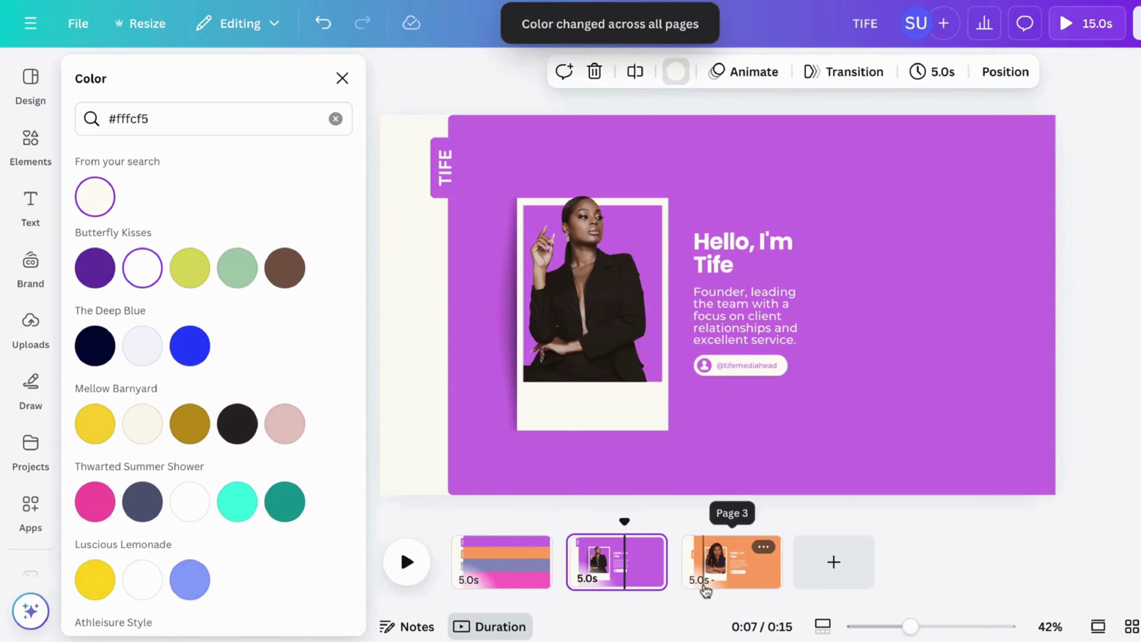
click(700, 580)
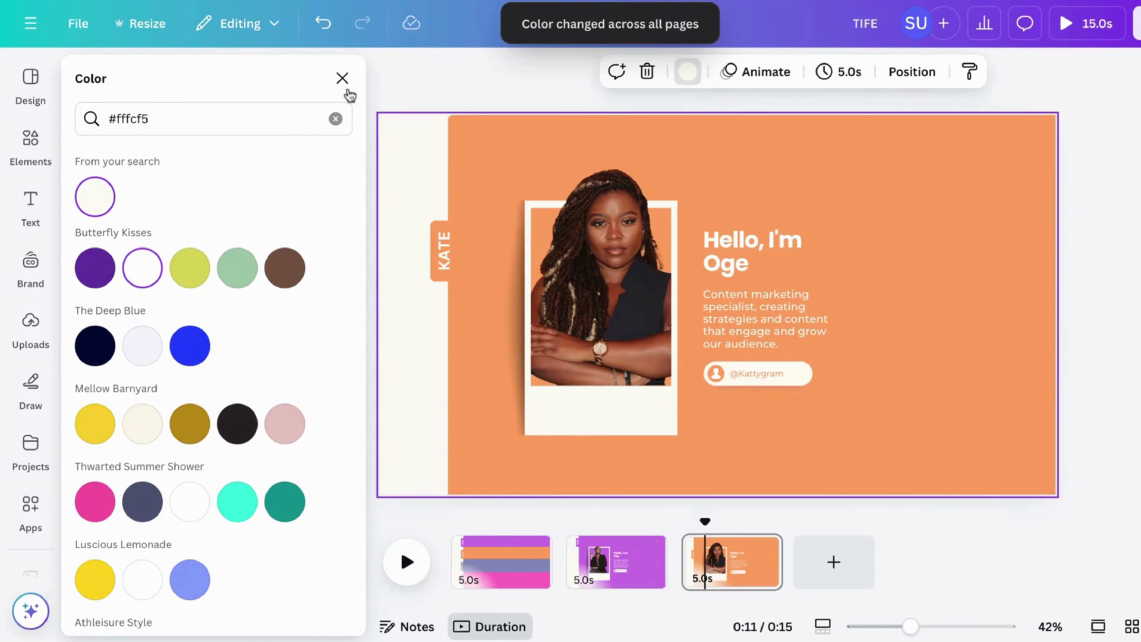
click(342, 78)
click(202, 243)
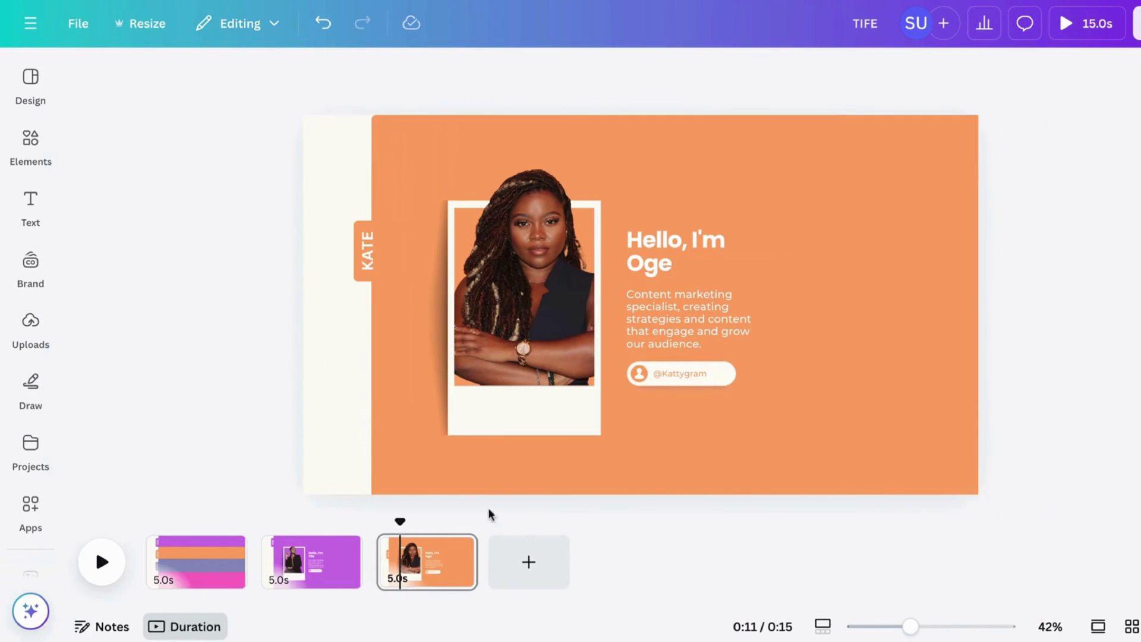
click(427, 586)
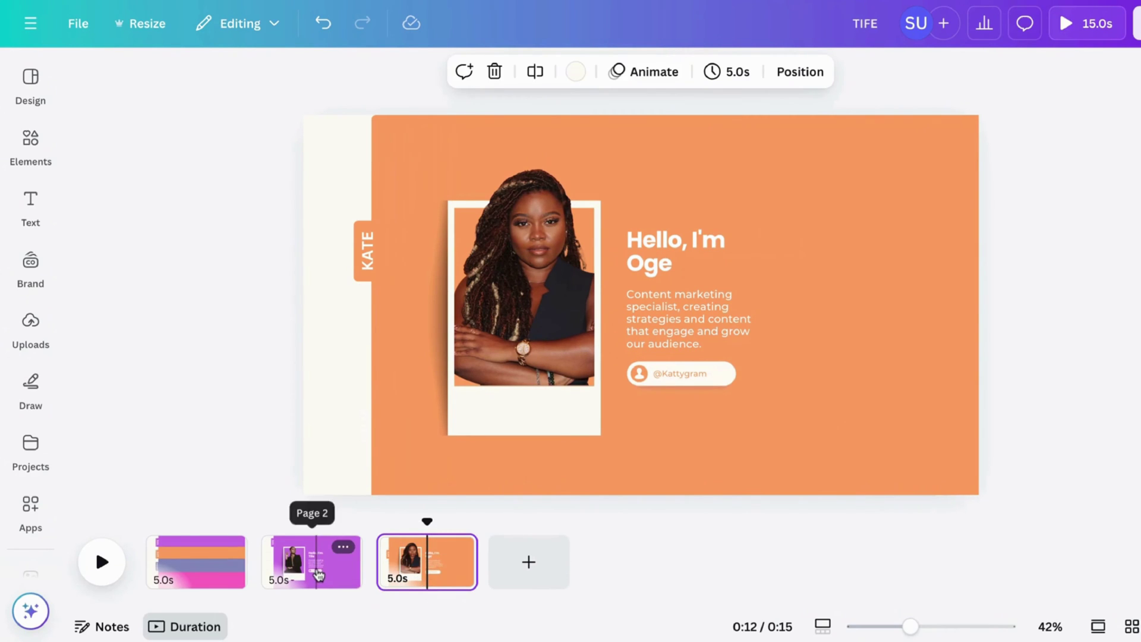
Duplicate the stacked-panel page and move the copy behind the orange member page
click(227, 581)
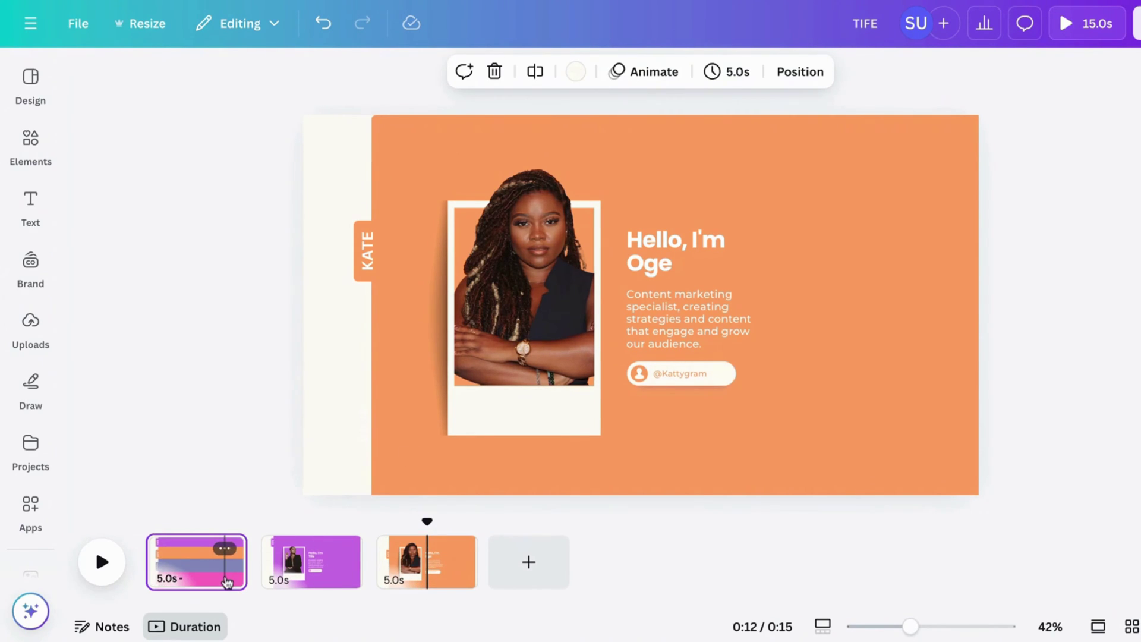
key(ctrl+d)
drag(305, 567, 578, 580)
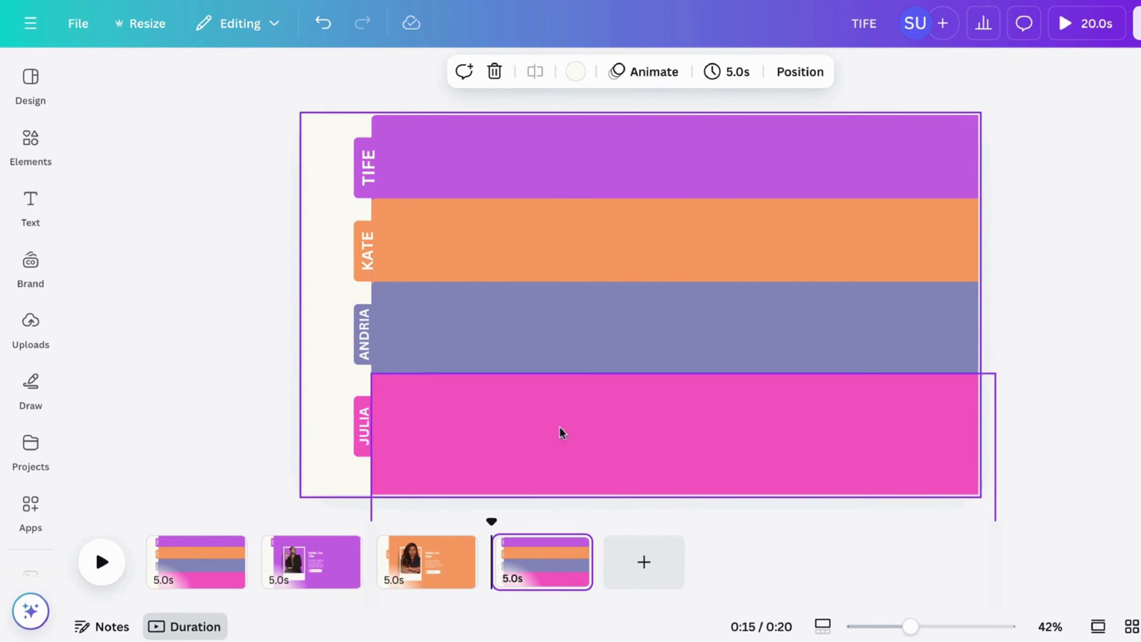
Delete the pink panel and its name tab from the duplicated page
click(398, 451)
key(Delete)
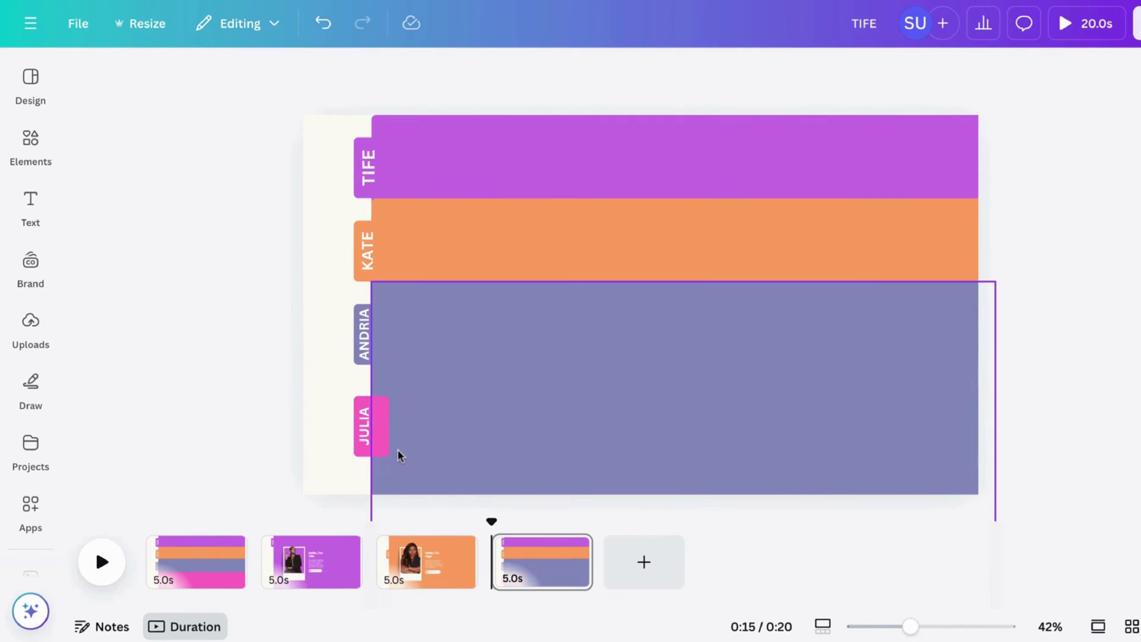
click(380, 438)
key(Delete)
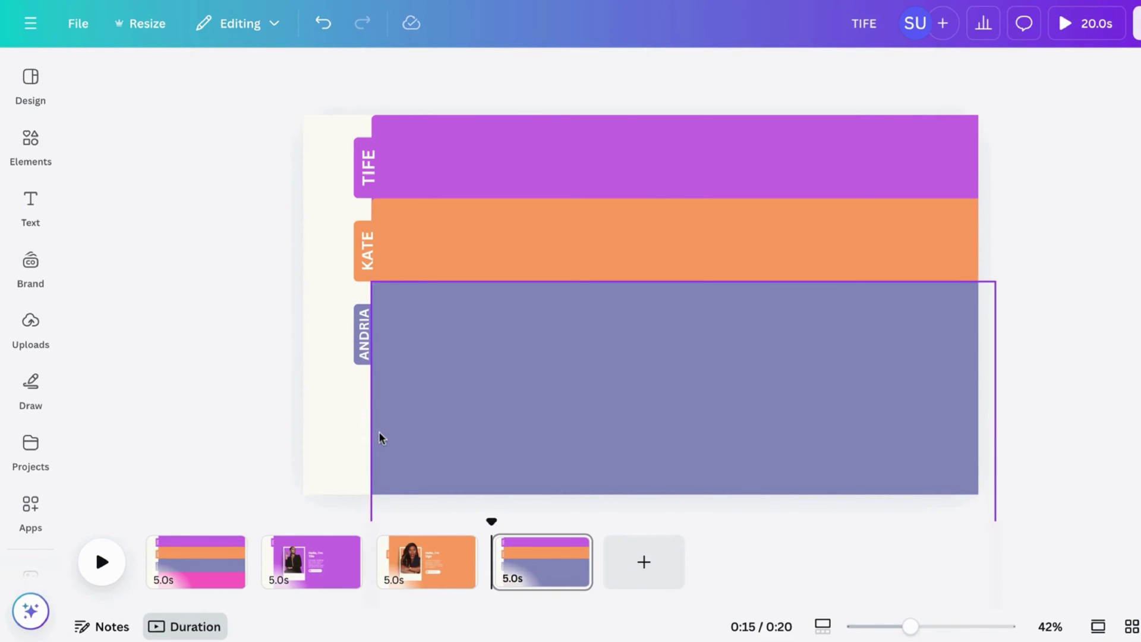
Delete the purple and orange panels and their name tabs, leaving only the slate-blue panel with its tab
click(458, 192)
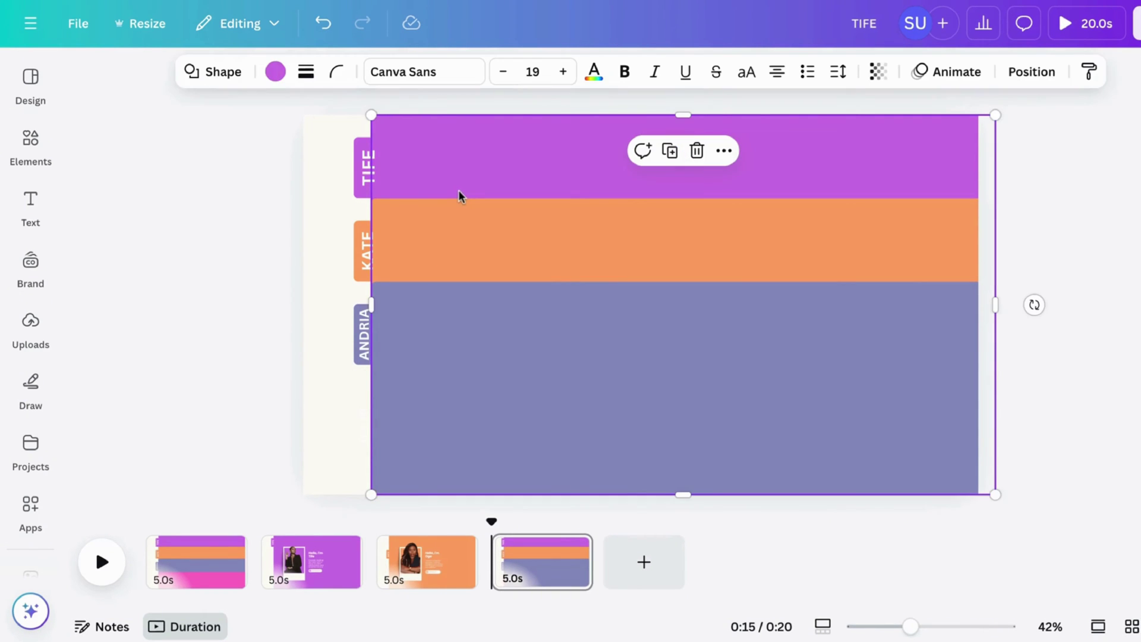
shift+click(363, 164)
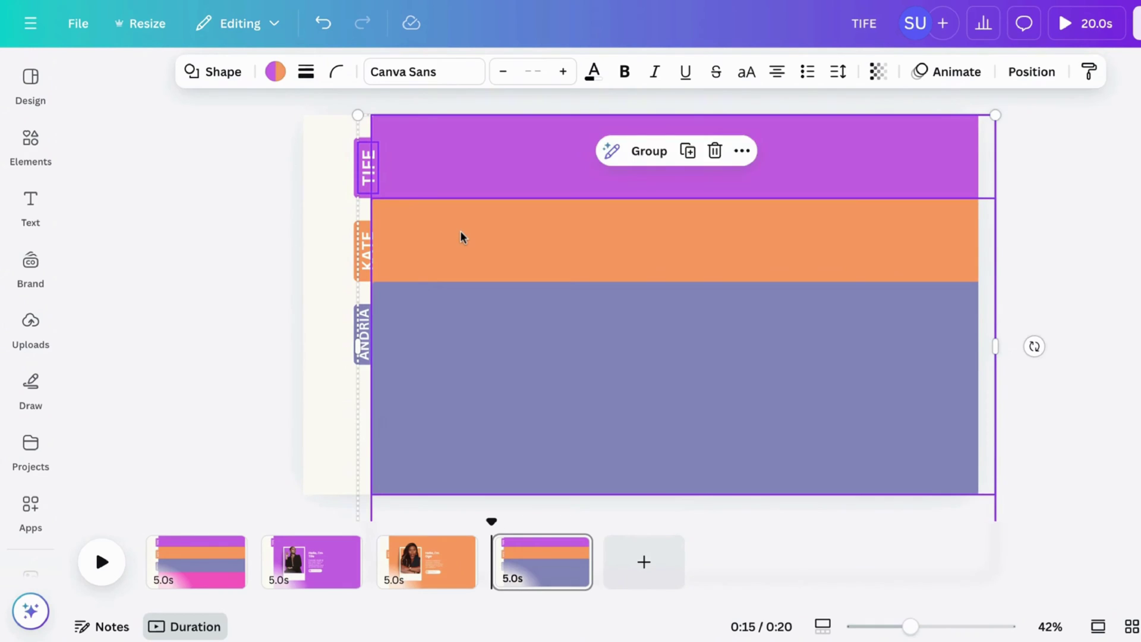
key(Delete)
click(372, 170)
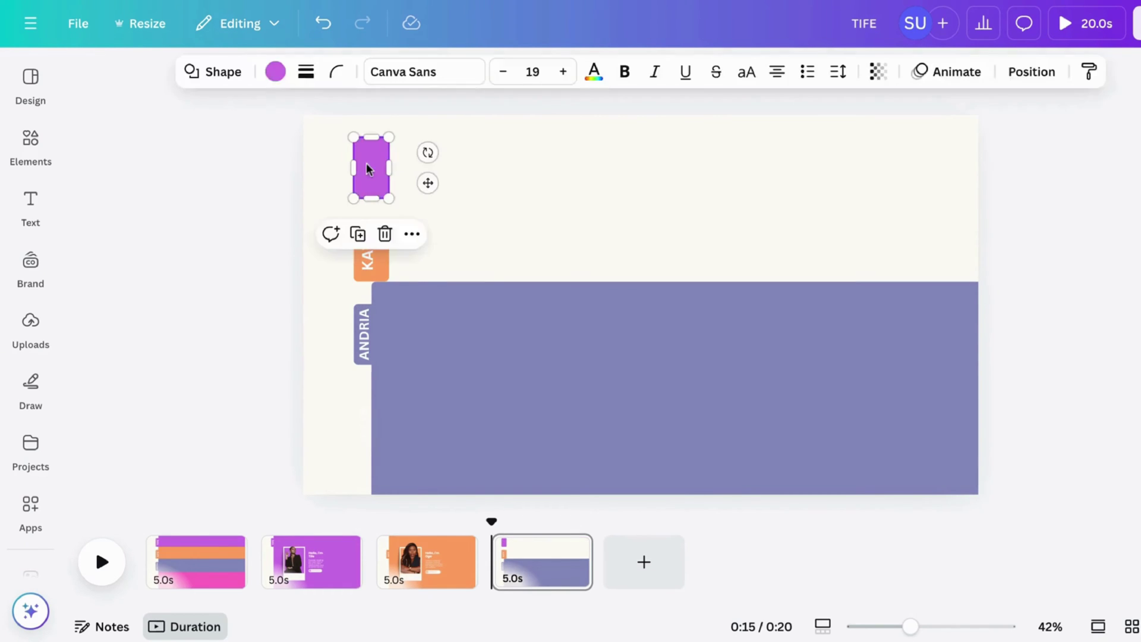
key(Delete)
click(390, 243)
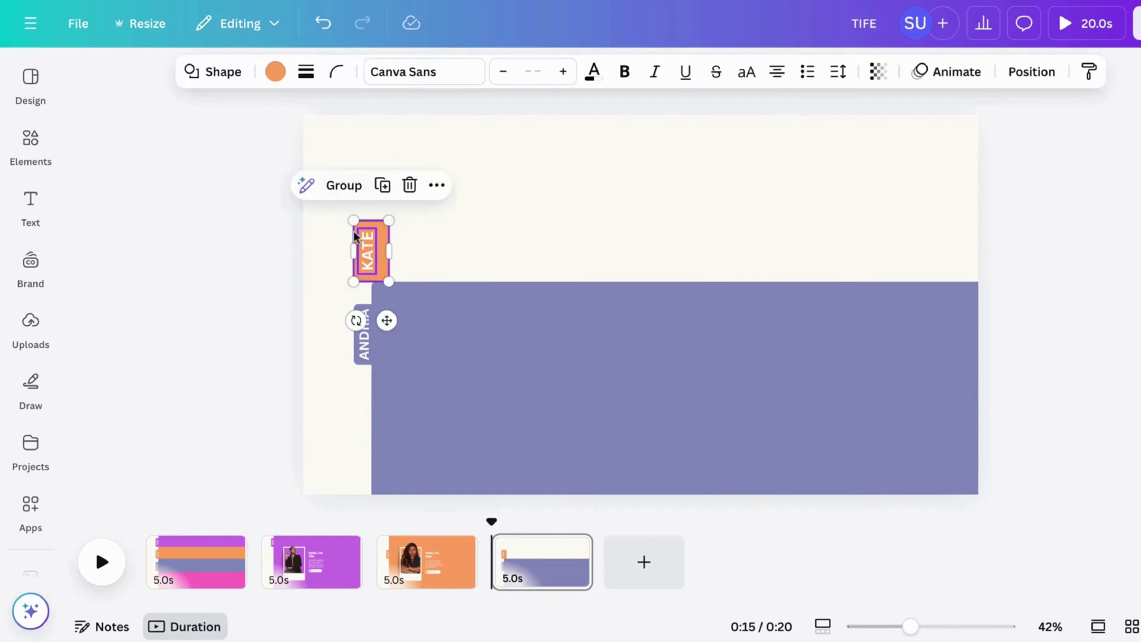
key(Delete)
Extend the slate-blue panel's upper edge to the top of the page
click(498, 322)
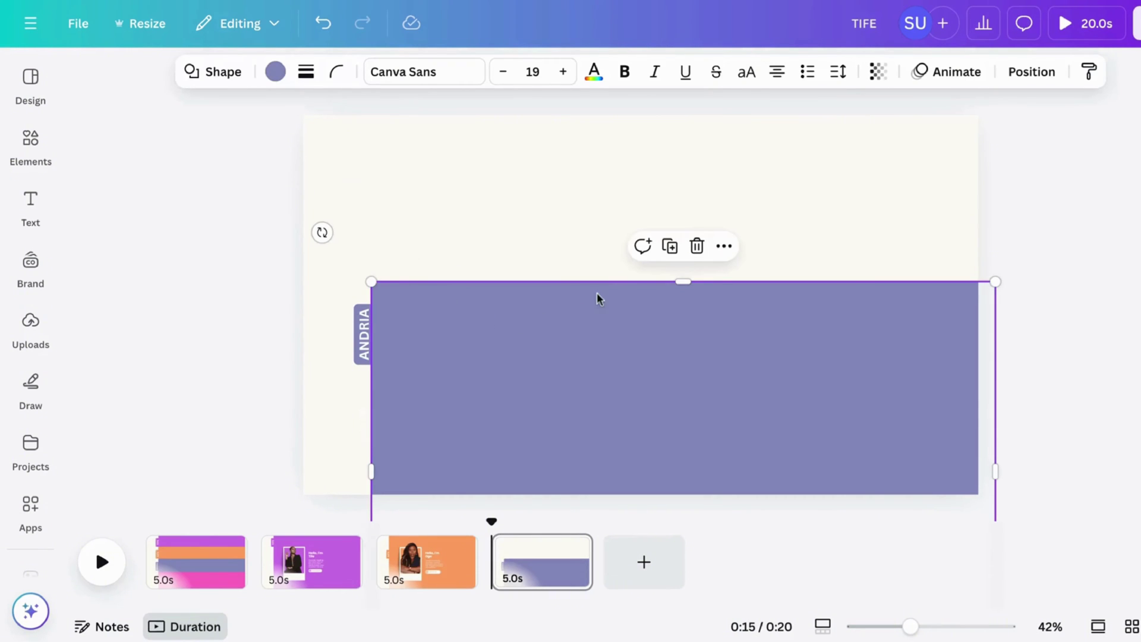
drag(608, 285, 574, 119)
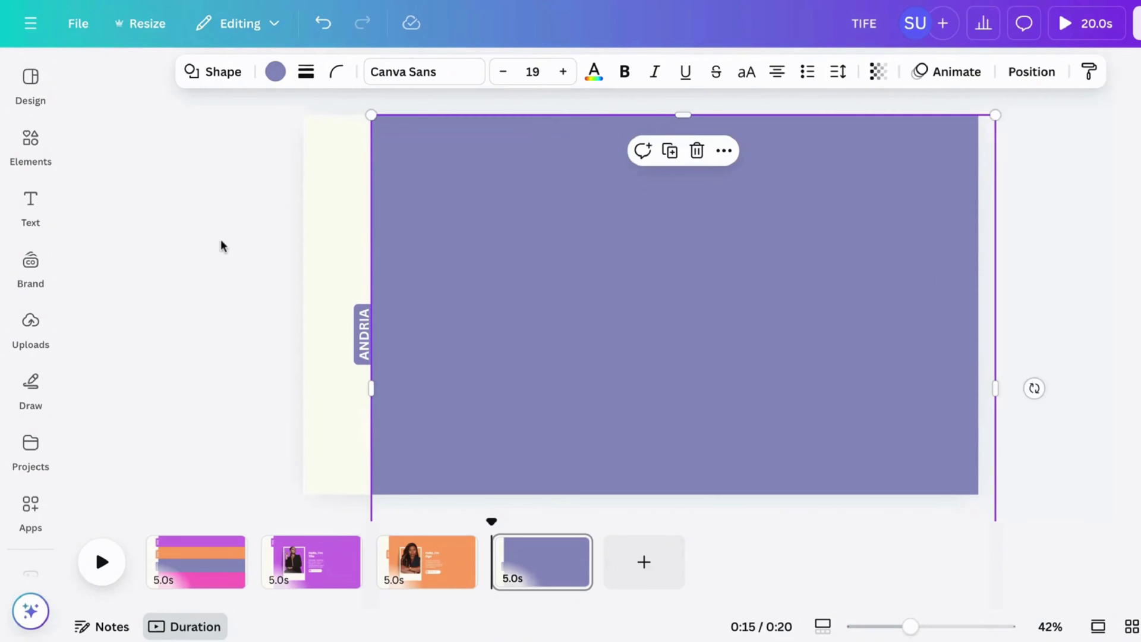
click(221, 244)
click(546, 562)
Add the thin horizontal shadow graphic from the shadow search results to the slate-blue member page
click(31, 143)
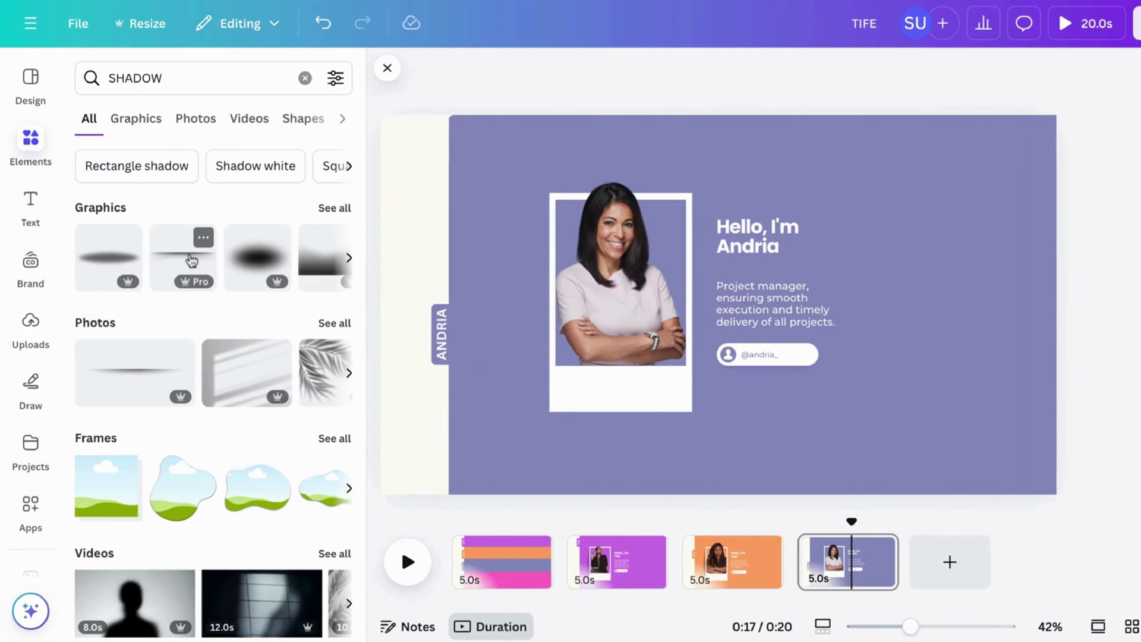
click(190, 261)
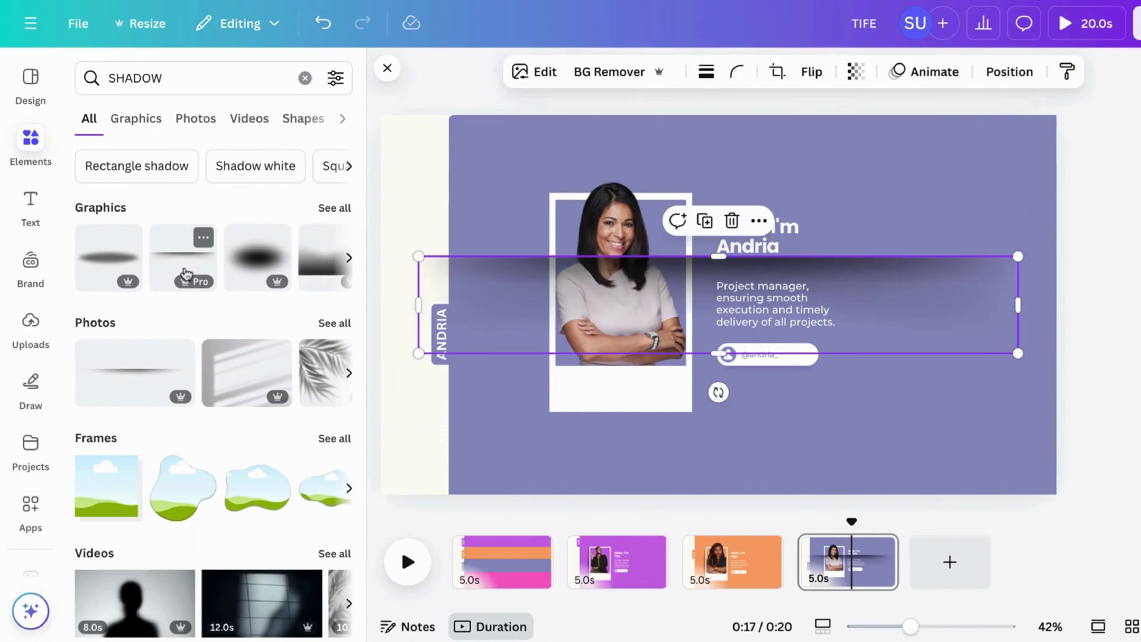
click(386, 67)
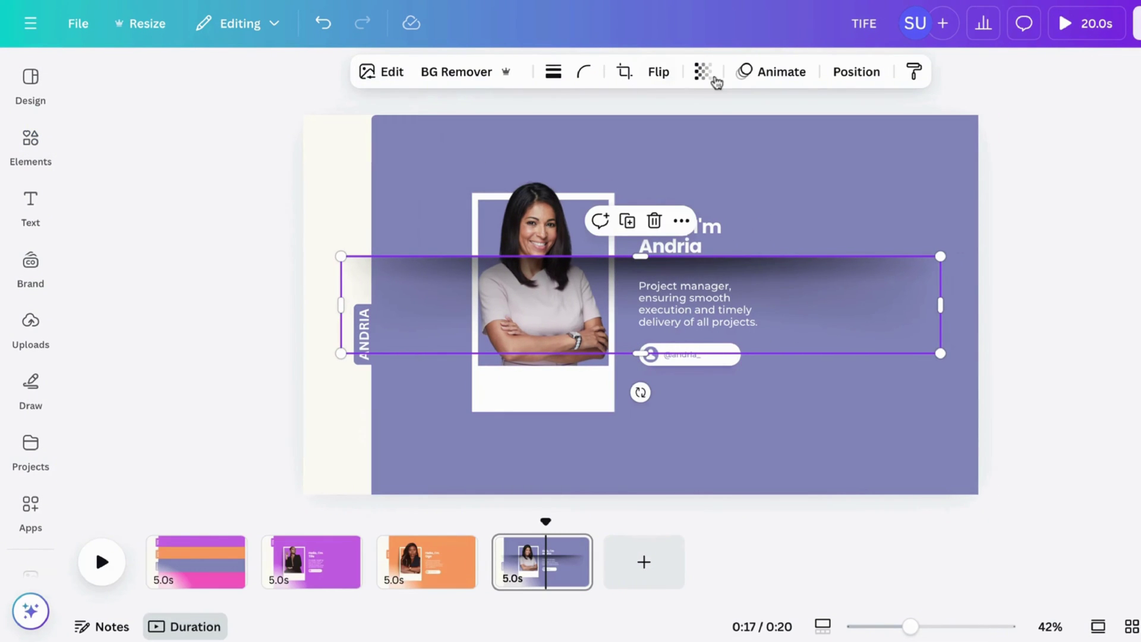
Set the shadow graphic's rotation to -90°
click(841, 74)
click(327, 538)
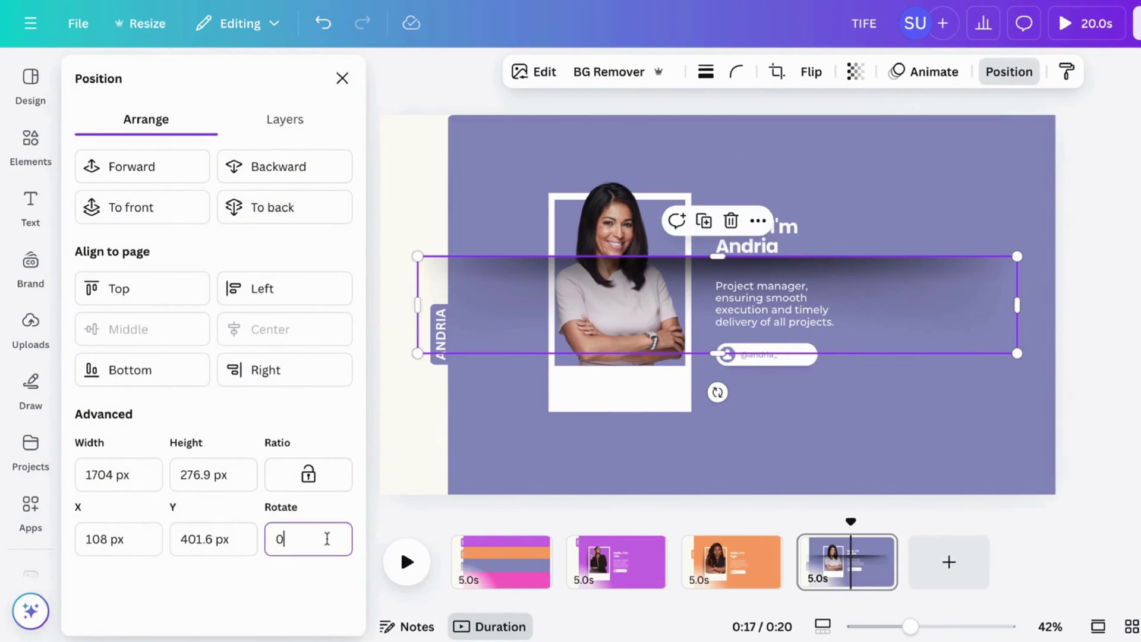
key(BackSpace)
text(-10)
key(BackSpace)
key(BackSpace)
text(90)
key(Return)
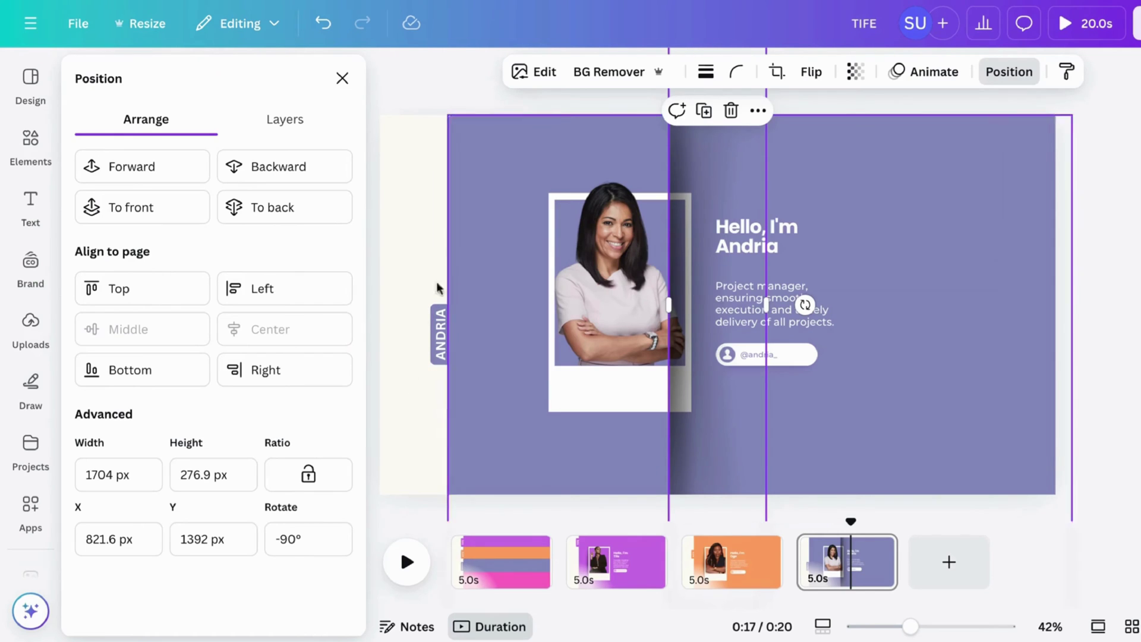
Flip the shadow graphic vertically and close the position settings
click(802, 72)
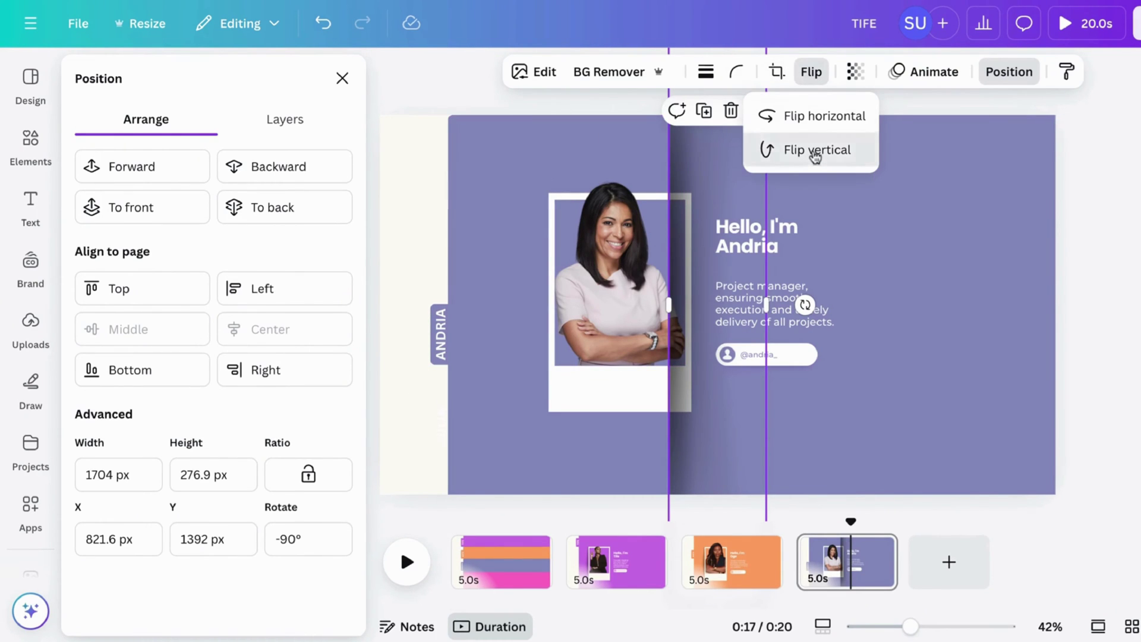
click(812, 152)
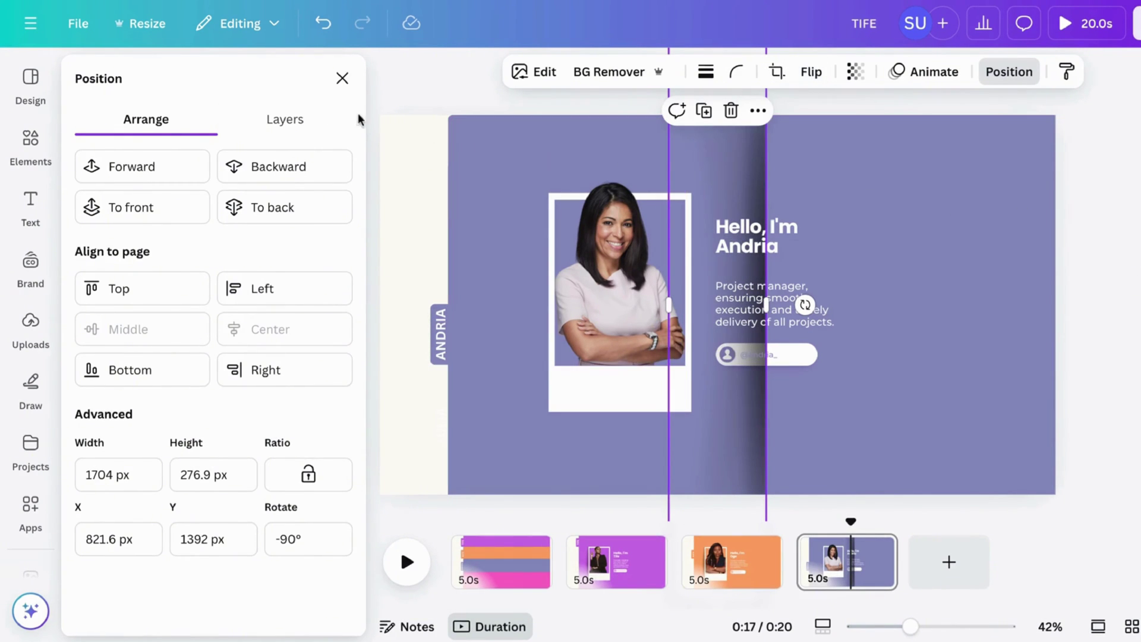
click(342, 78)
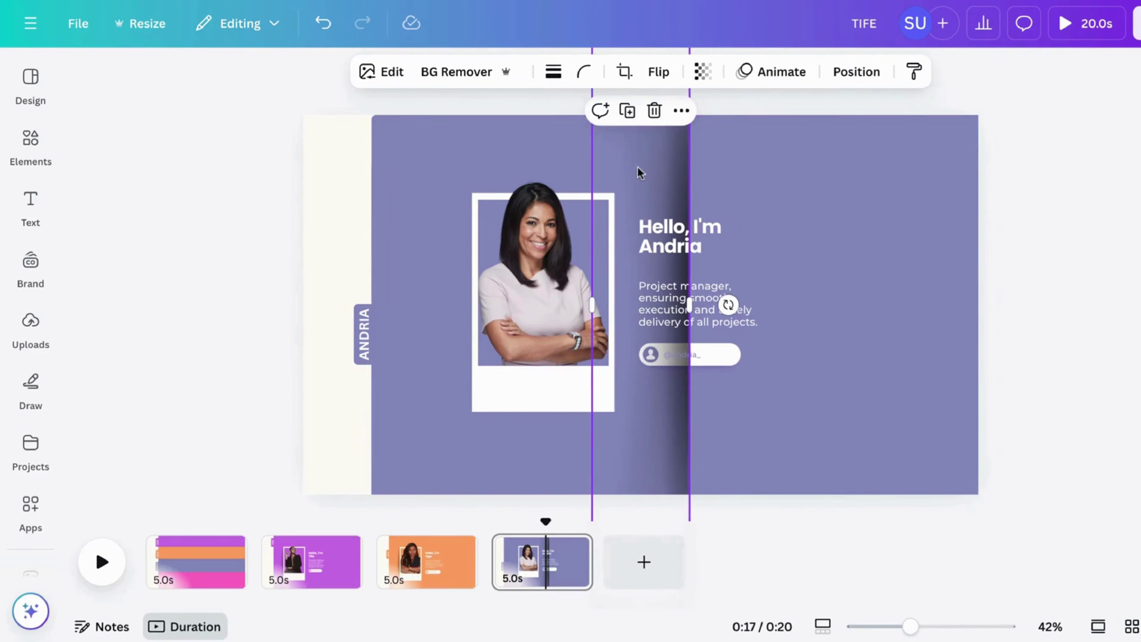
Scale the shadow to about 624 × 101 px, place it along the polaroid's left edge and send it backward
drag(637, 165, 806, 224)
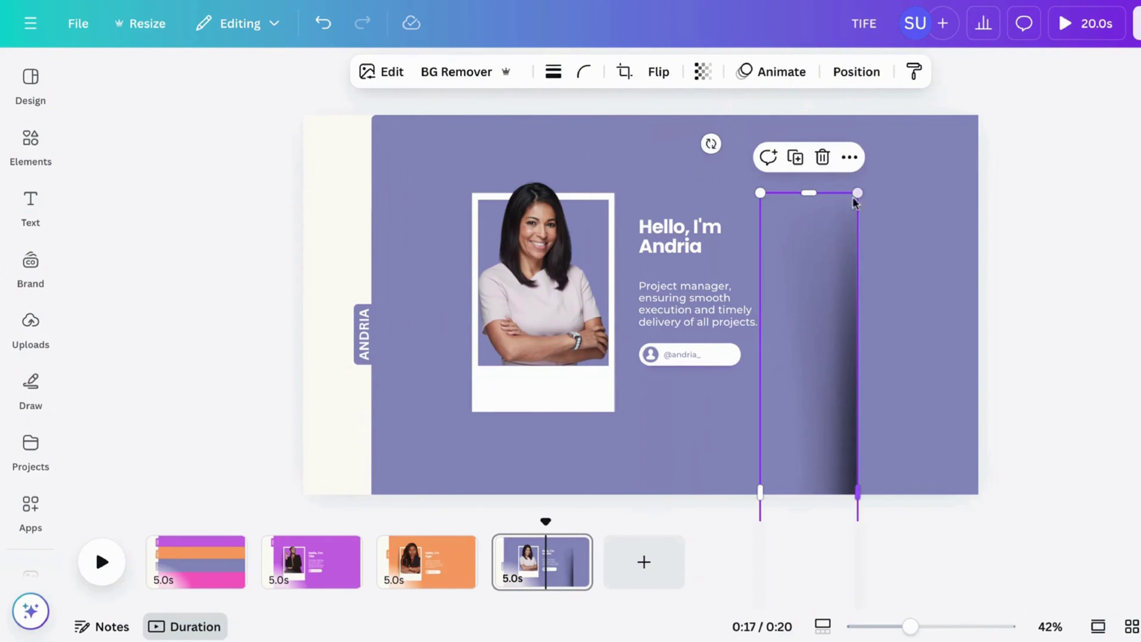
key(ctrl+z)
click(856, 72)
click(294, 168)
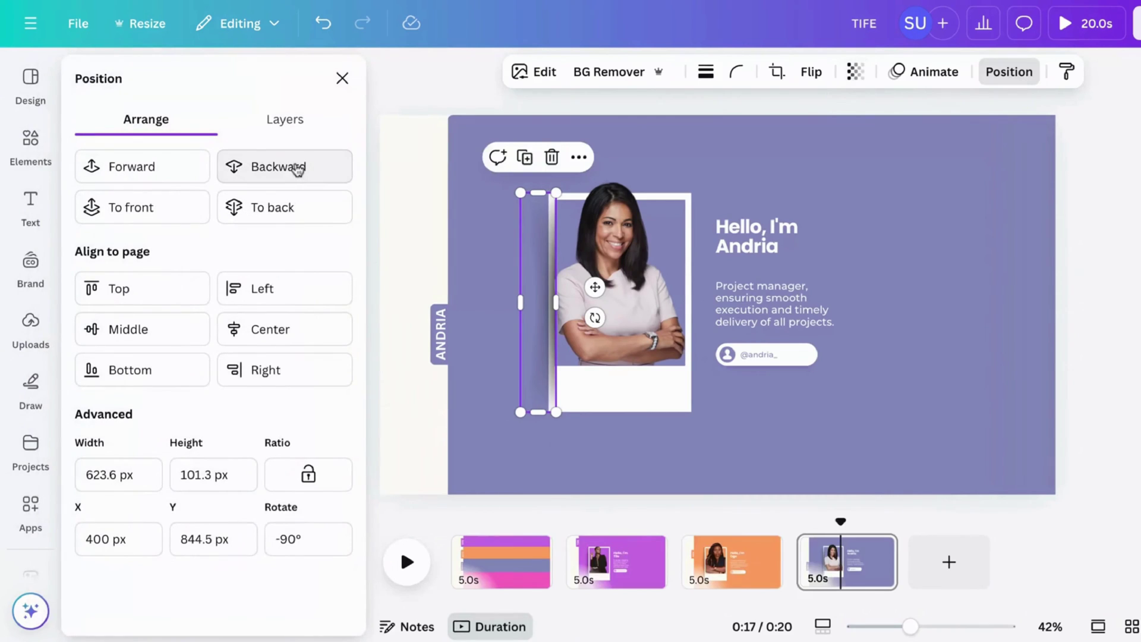
click(343, 77)
click(248, 211)
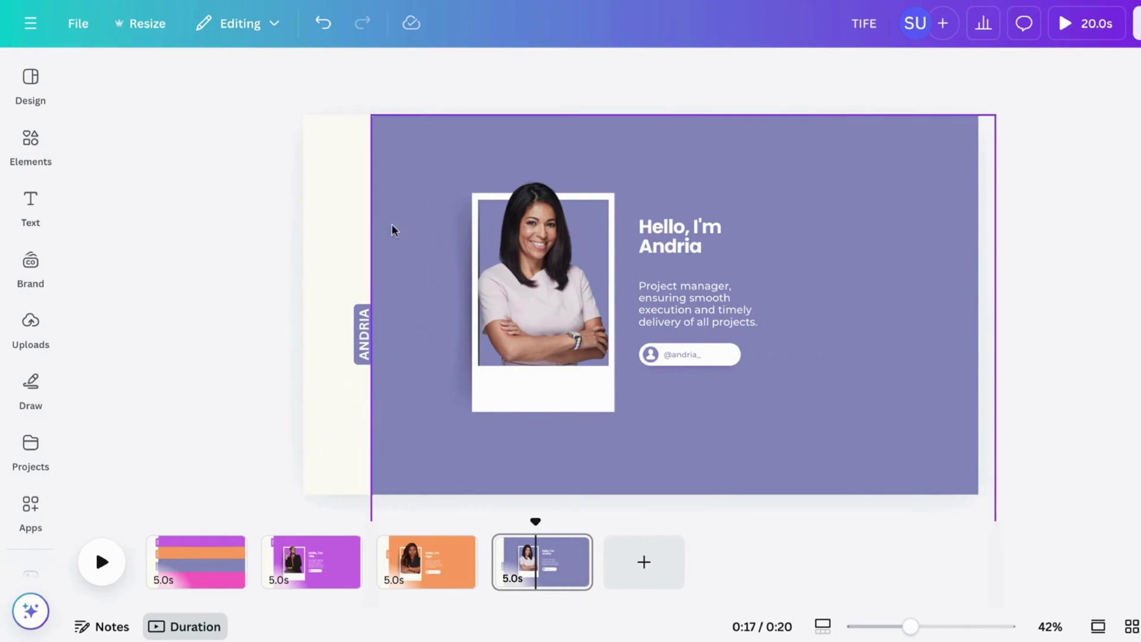
click(461, 256)
drag(460, 253, 460, 253)
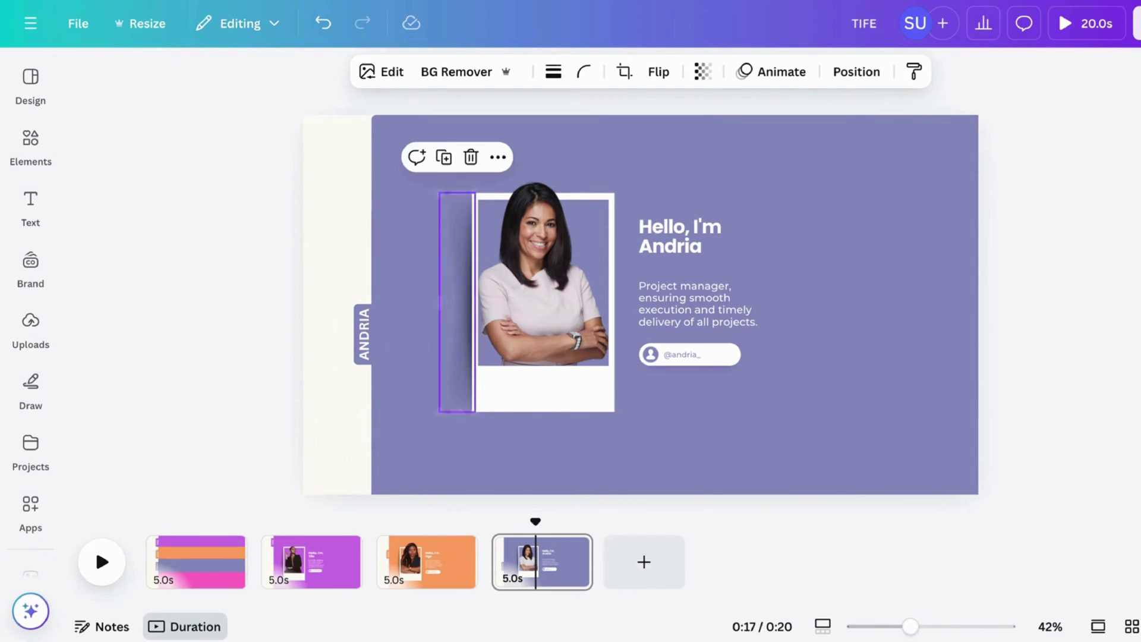
click(1036, 238)
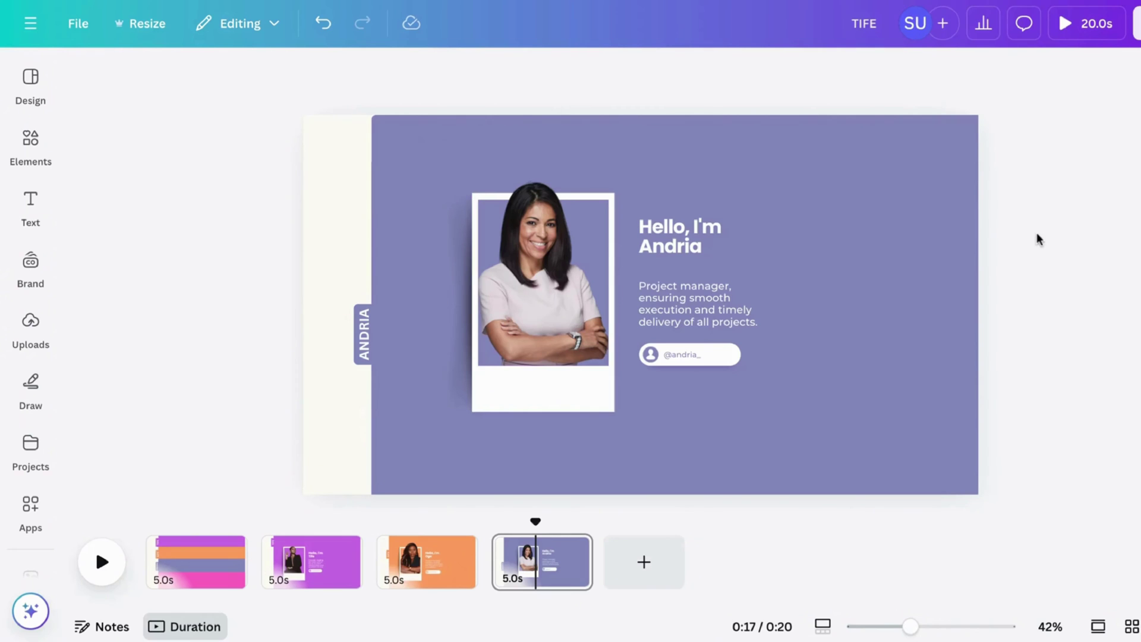
Duplicate the stacked-panel page again and move the copy behind the slate-blue member page
click(215, 581)
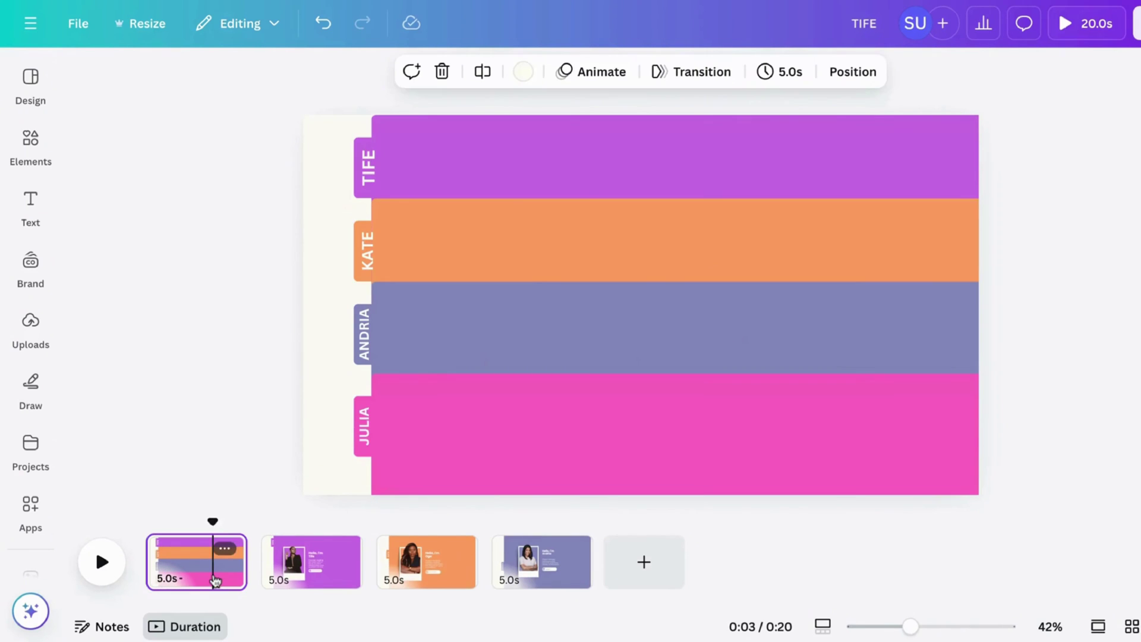
click(216, 573)
key(ctrl+d)
drag(312, 562, 660, 564)
Delete the purple and orange panels together with their name tabs from the new copy
click(391, 335)
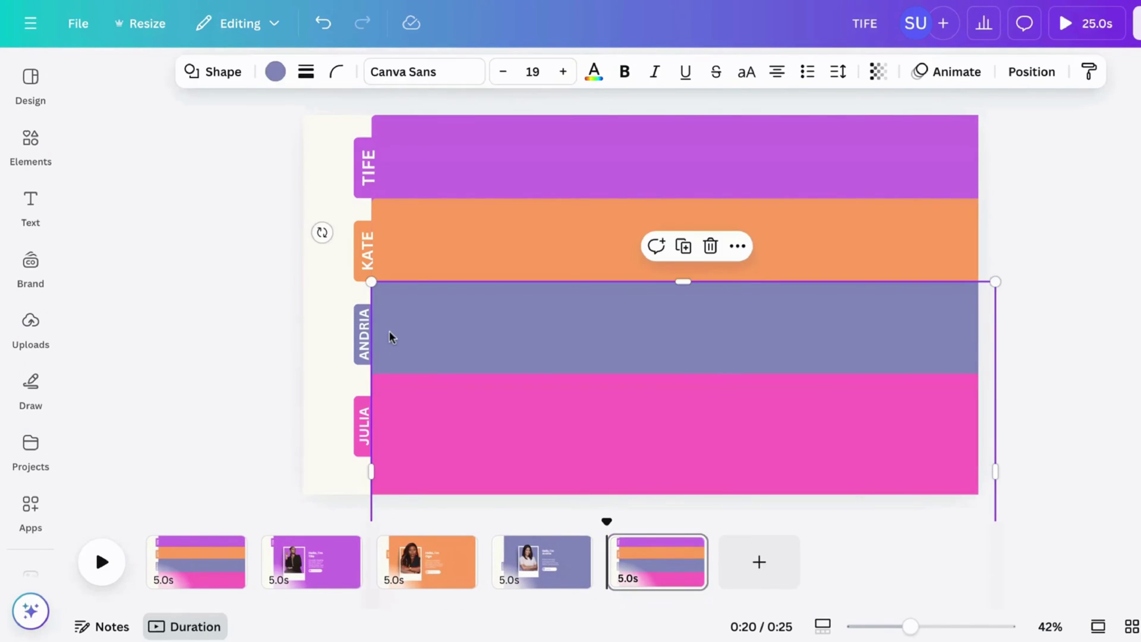
click(436, 220)
click(287, 251)
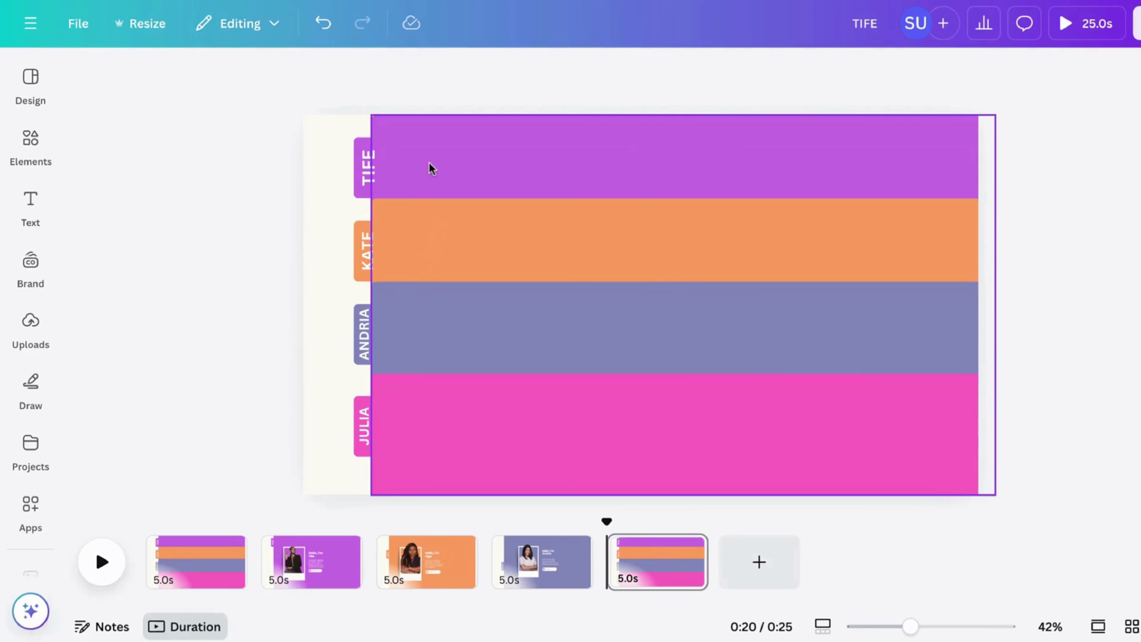
click(429, 166)
key(Delete)
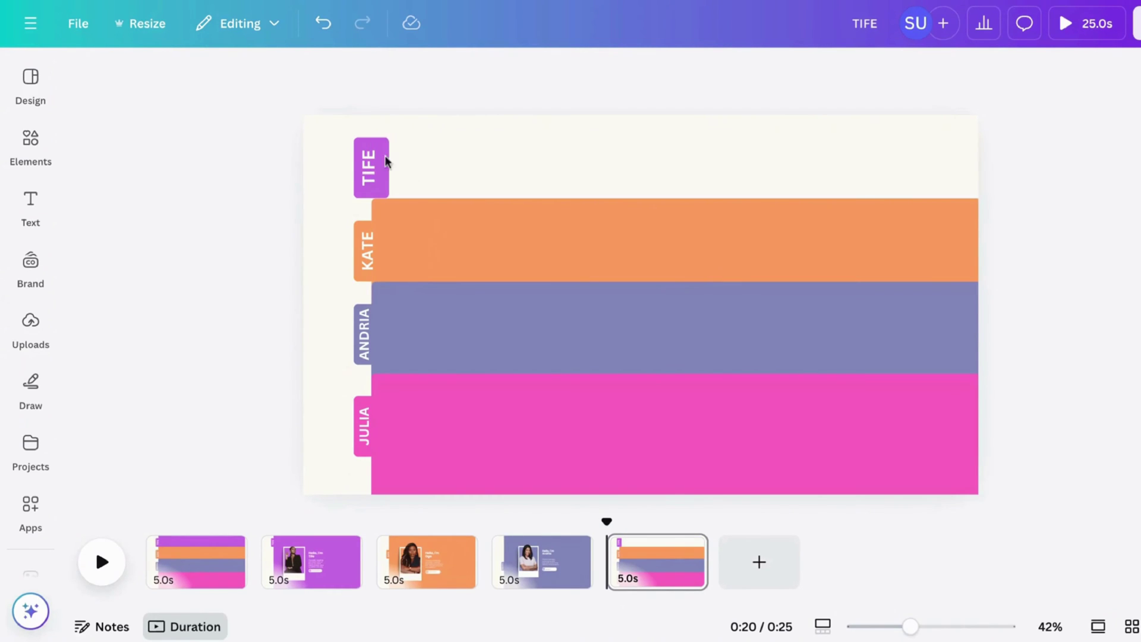
drag(332, 150, 412, 205)
key(Delete)
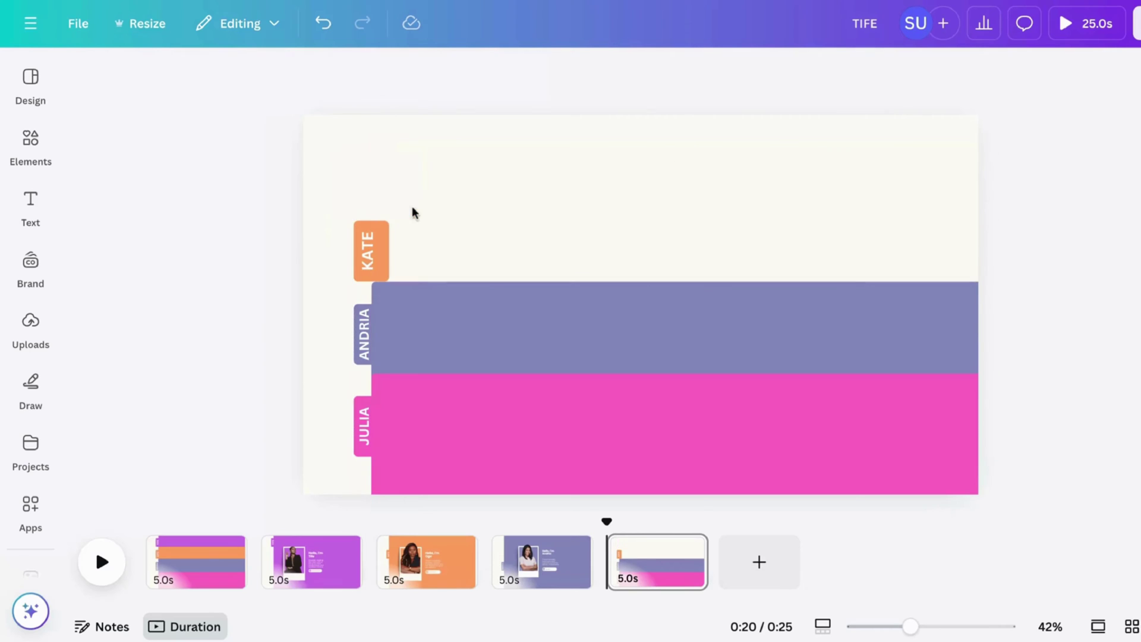
click(368, 257)
key(Delete)
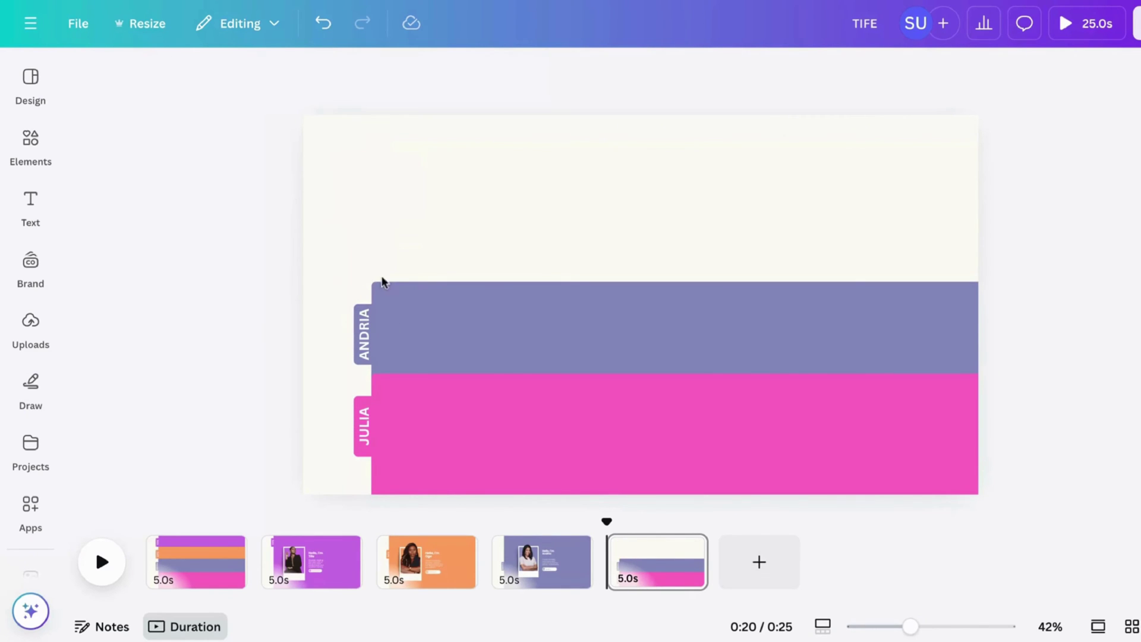
Delete the slate-blue panel and its name tab, leaving only the pink panel with its tab
click(401, 315)
key(Delete)
click(358, 324)
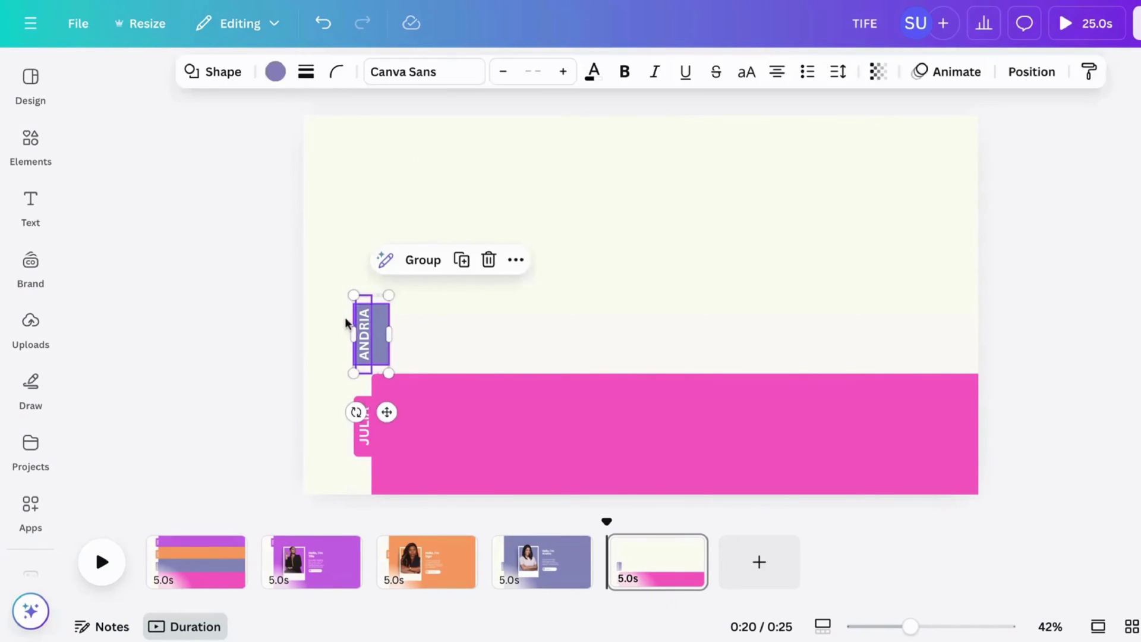
key(Delete)
Extend the pink panel's upper edge to the top of the page and clear the selection
click(487, 419)
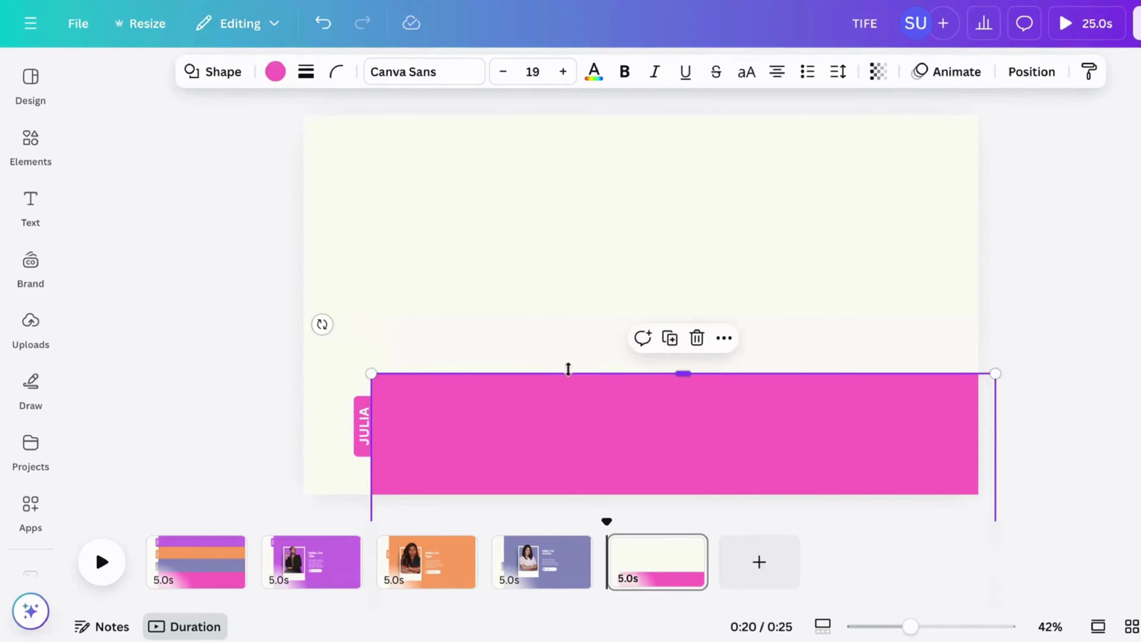
drag(568, 369, 574, 114)
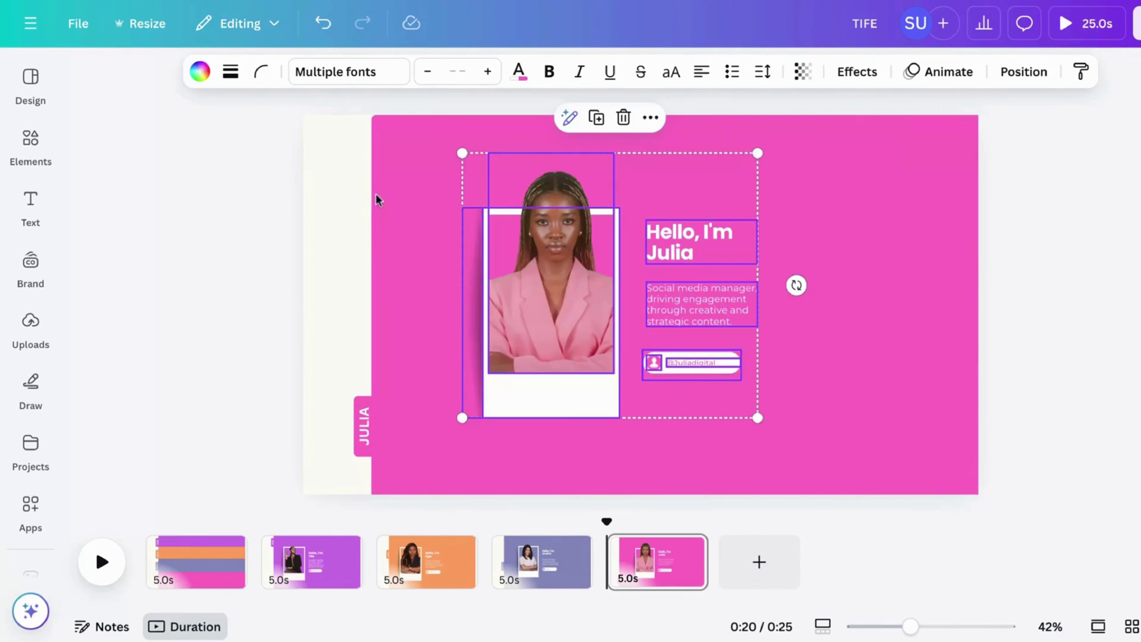
click(346, 256)
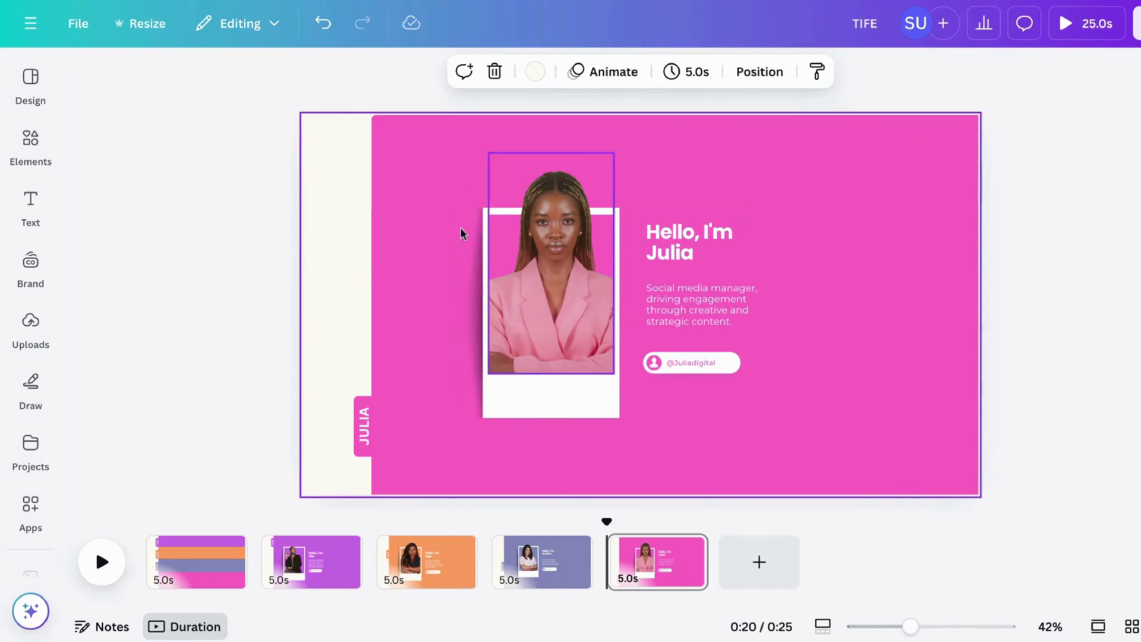
click(273, 278)
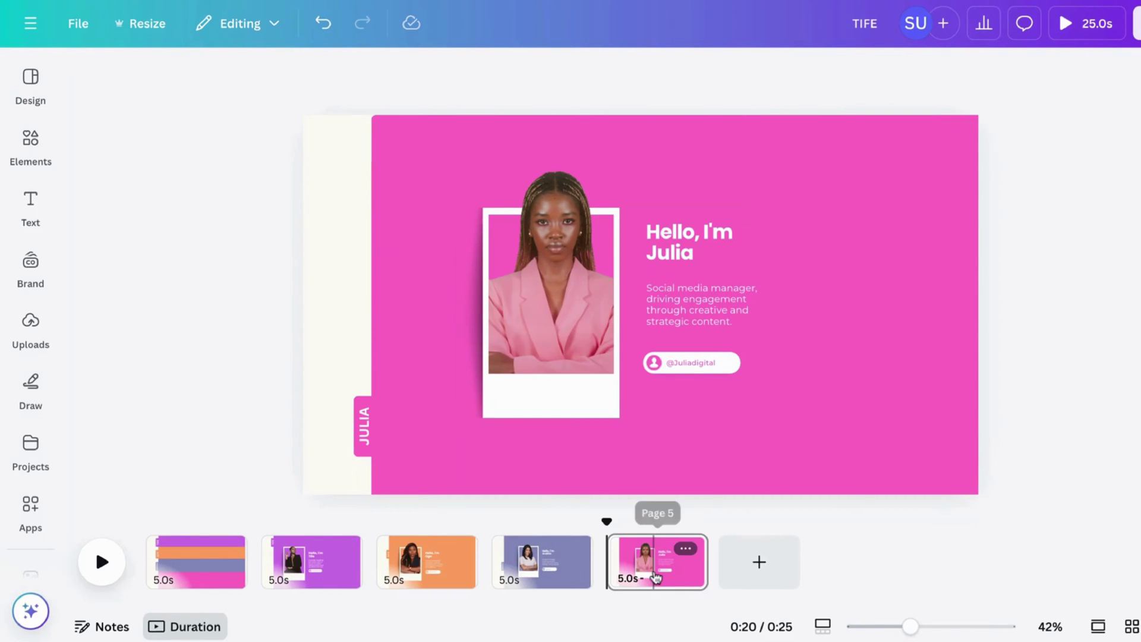
Move the stacked-panel page from the start of the timeline to the end, behind the pink member page
drag(196, 565, 617, 600)
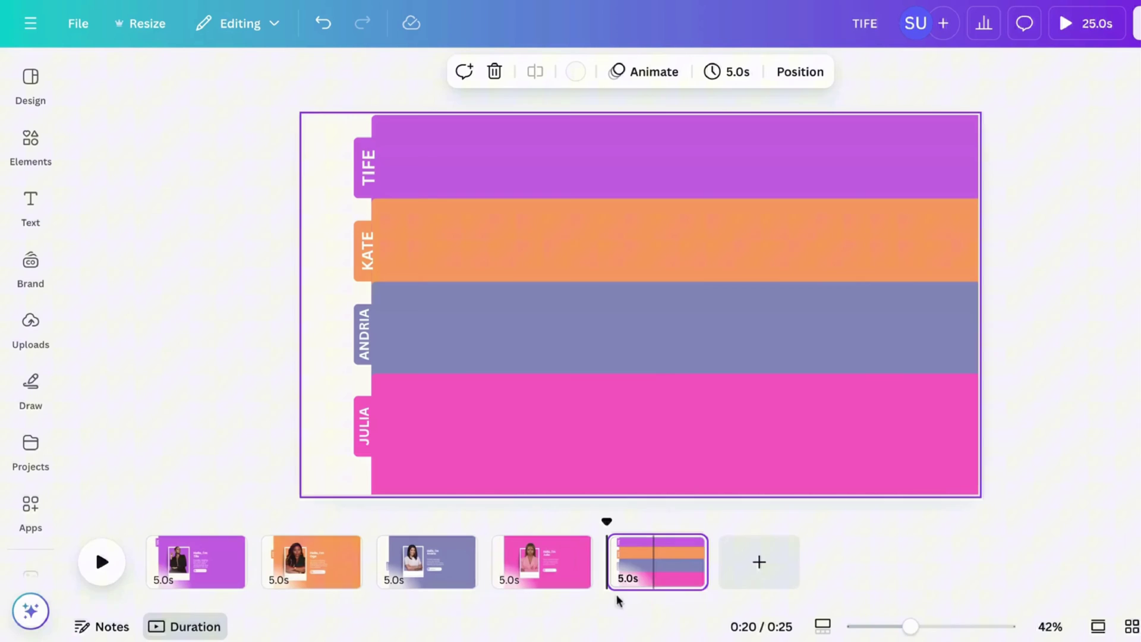
Download only page 1, the purple member page, as a PNG at size 2.625 with a transparent background
click(208, 571)
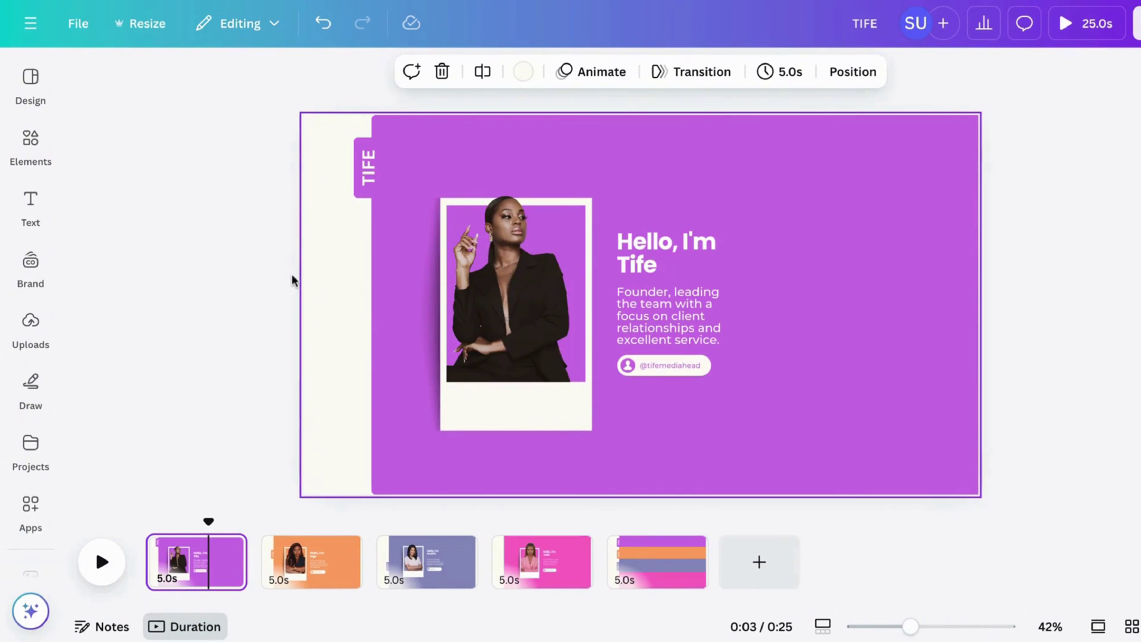
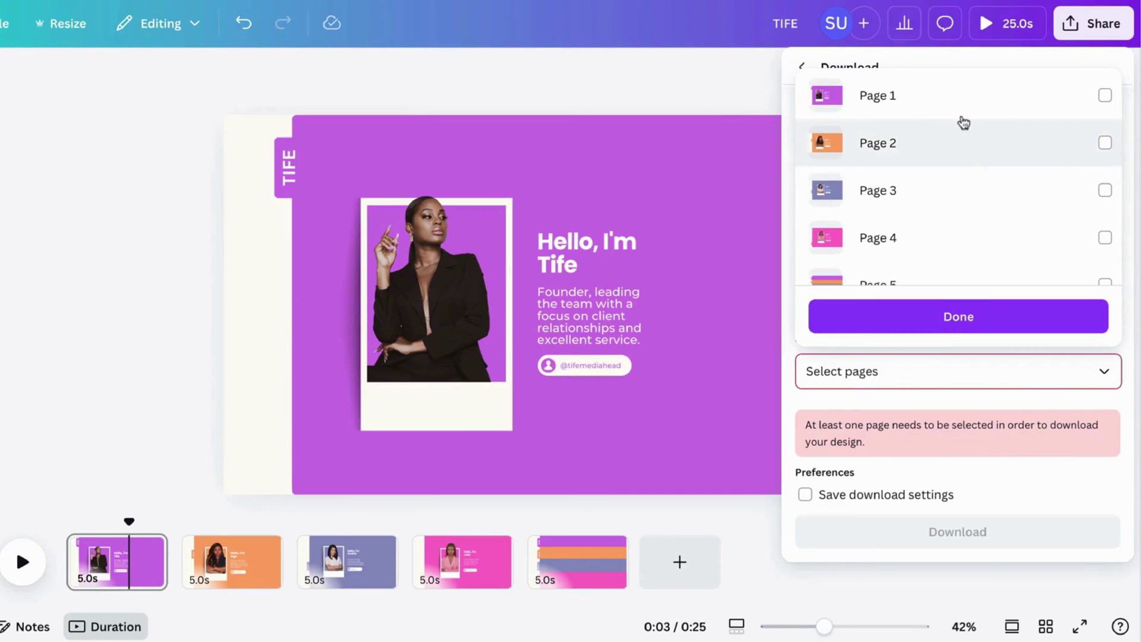
click(961, 116)
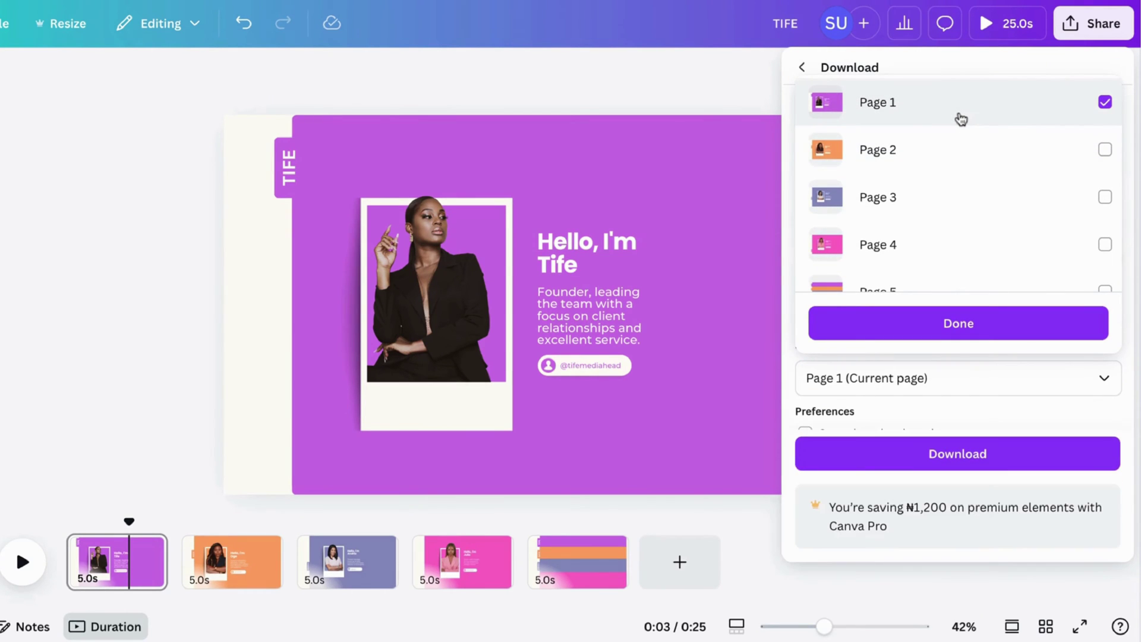
click(965, 331)
scroll(907, 325, down, 1)
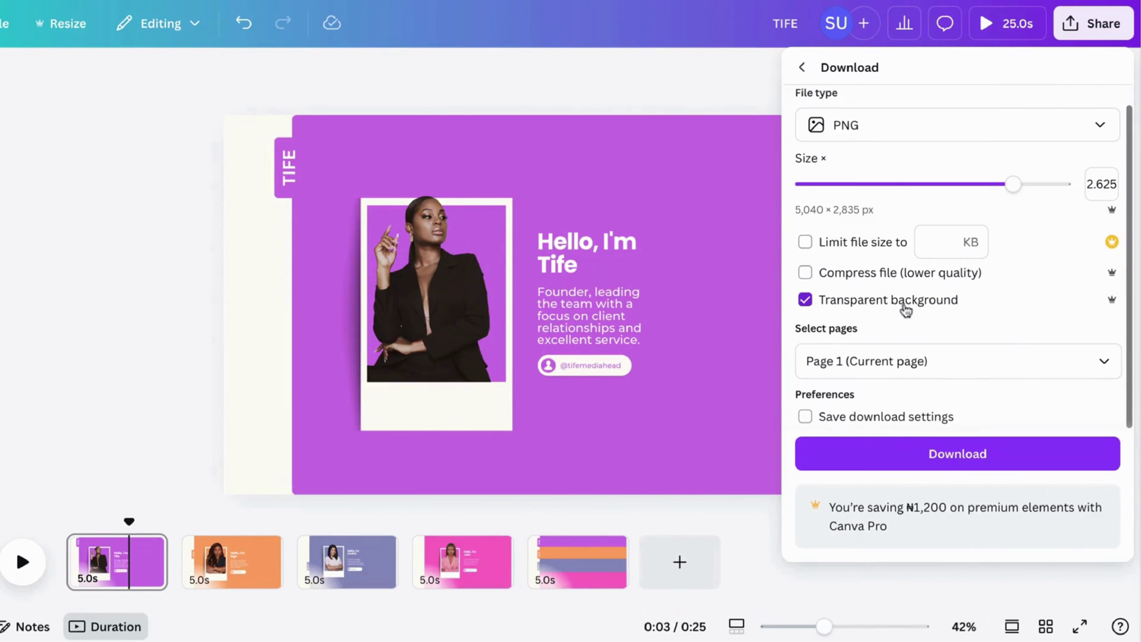
click(906, 454)
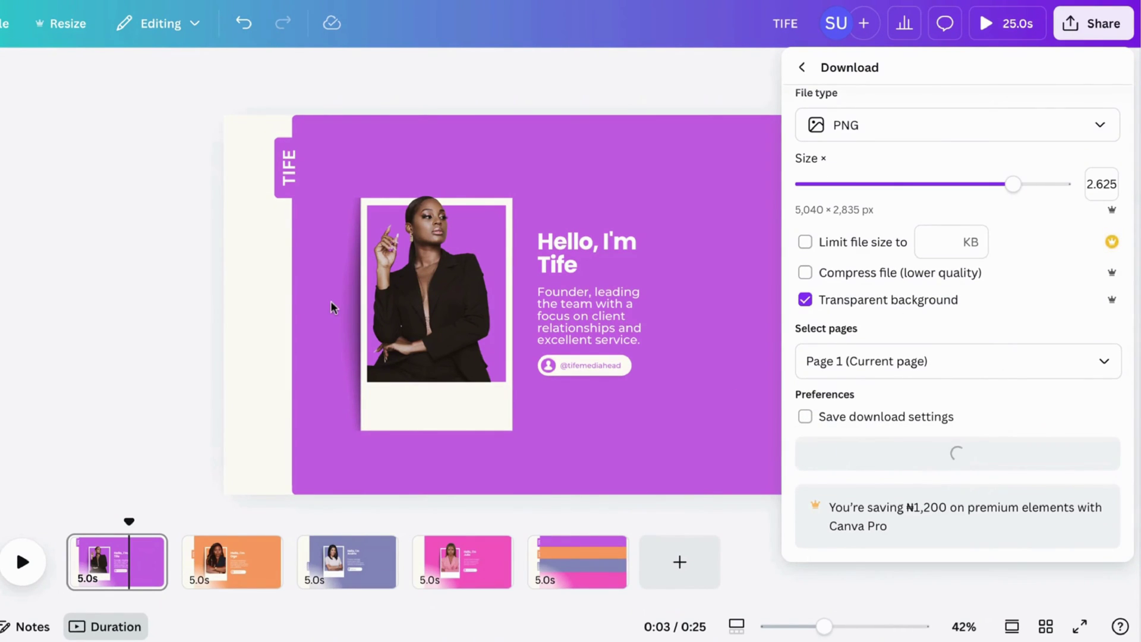
Download the other member pages as PNG images and upload the exported images to the image library
click(0, 269)
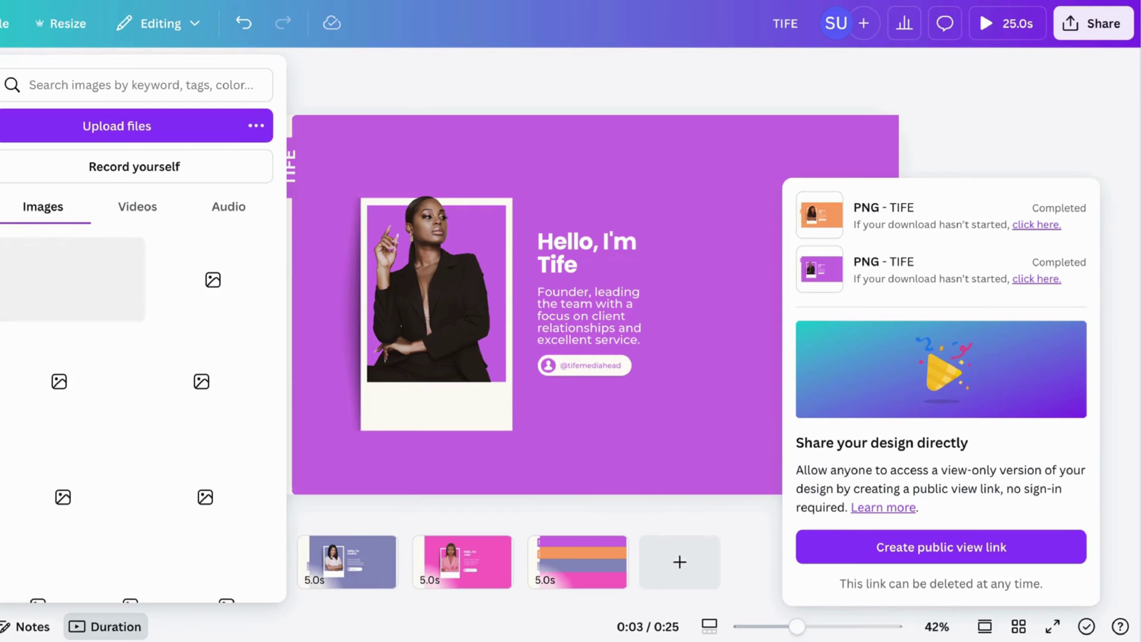
click(337, 85)
click(360, 85)
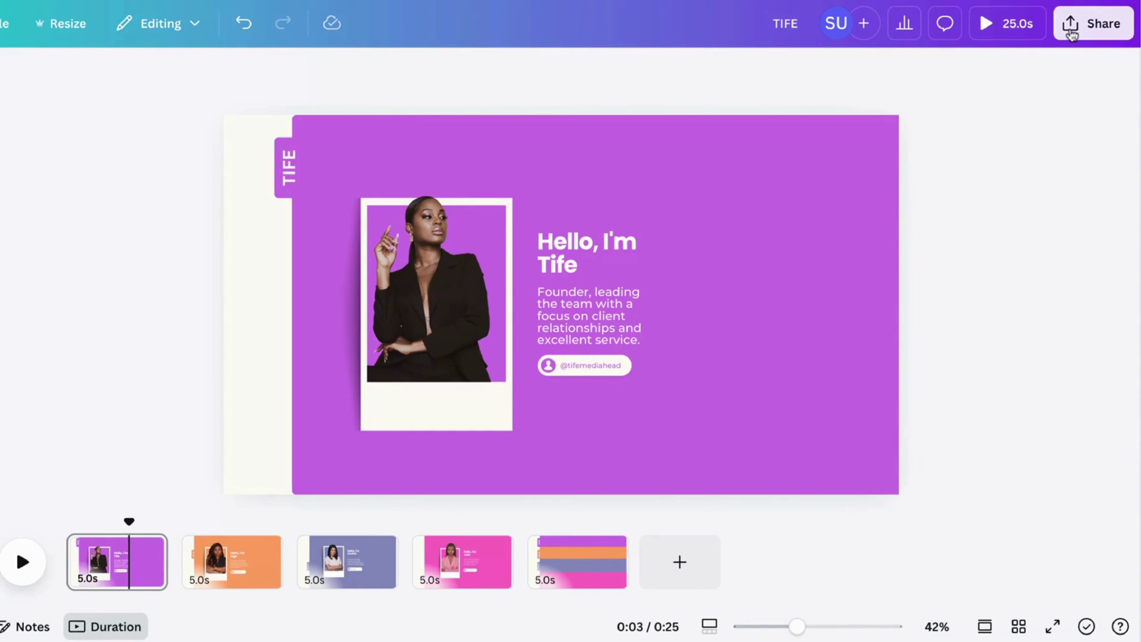
click(1072, 34)
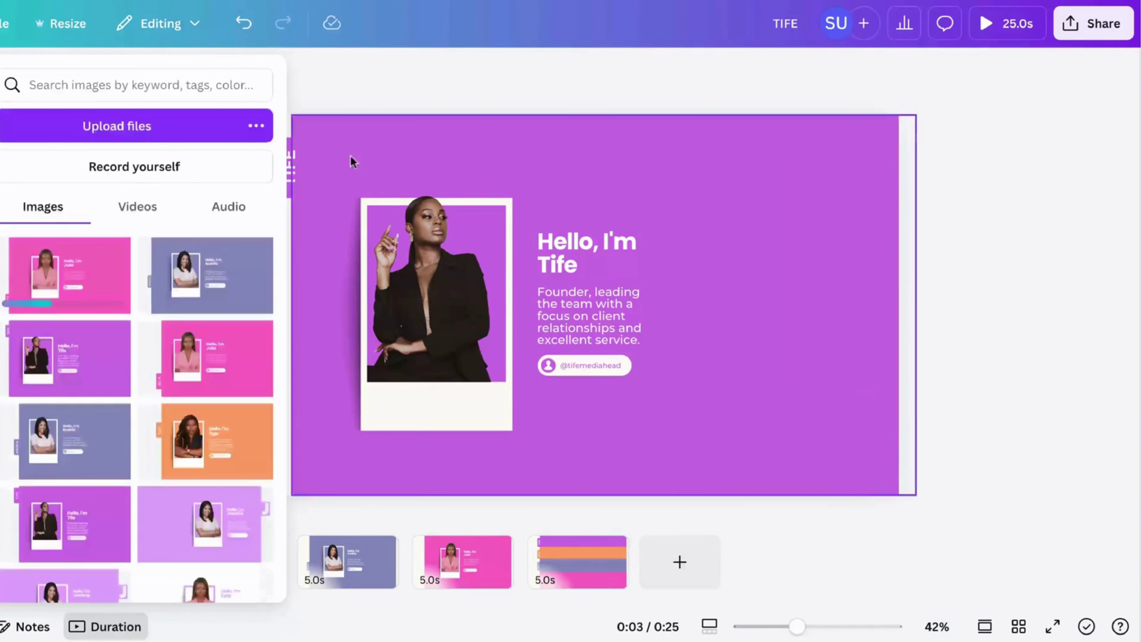
click(365, 105)
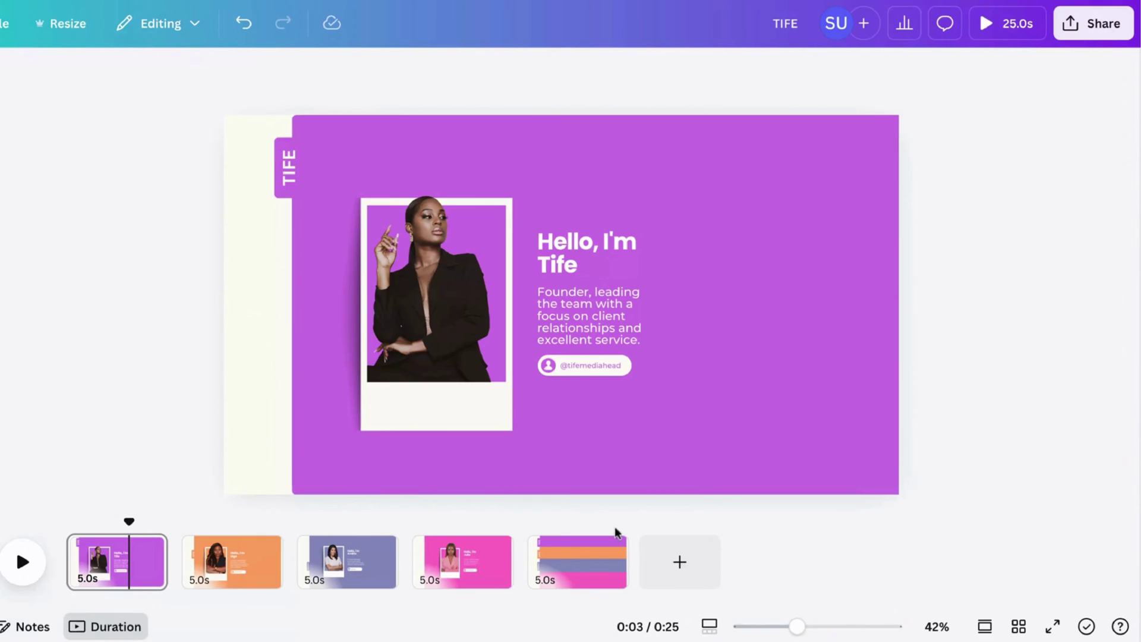
Add a blank page at the start, insert the exported purple member image and scale it to fill the page
click(652, 581)
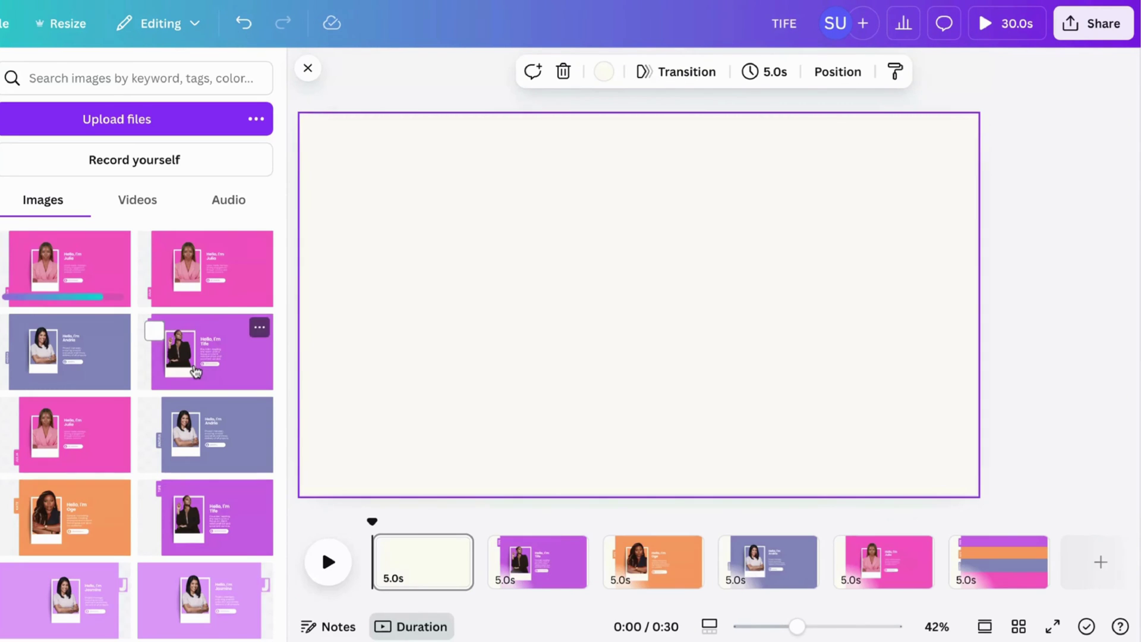
click(196, 371)
click(307, 68)
drag(427, 267, 343, 219)
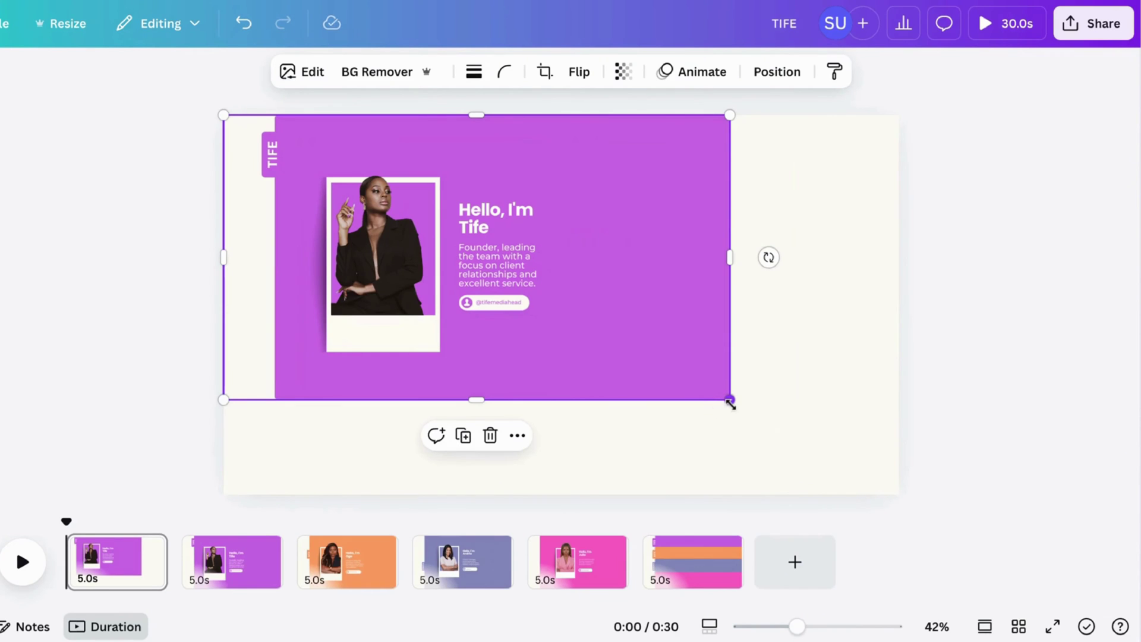
drag(731, 403, 892, 510)
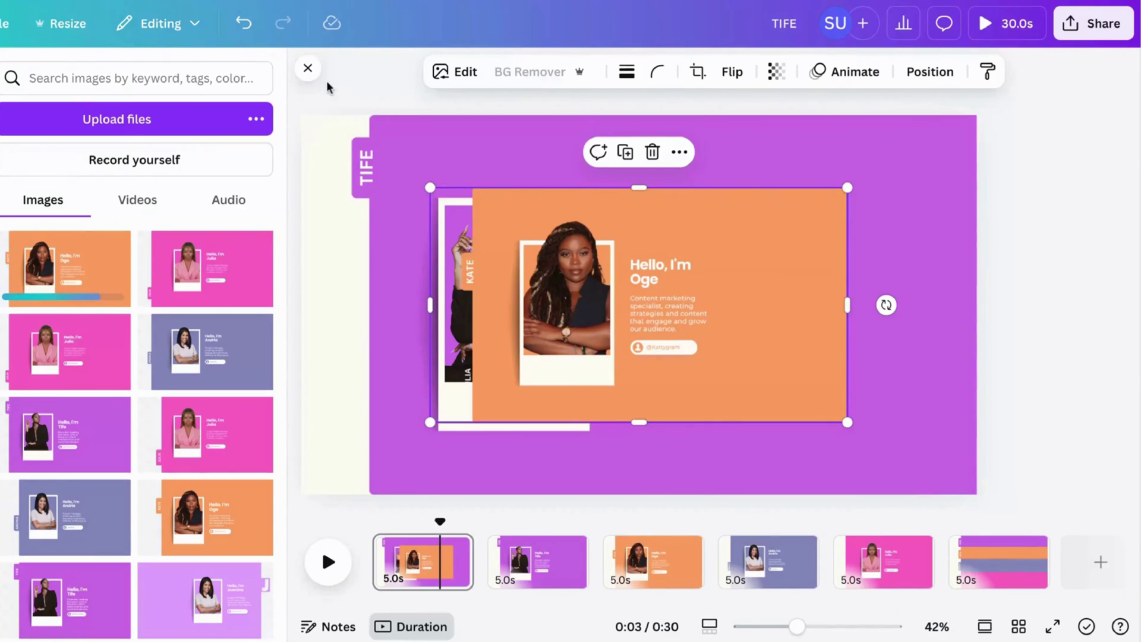
Align the orange member image with the page's upper-left corner and enlarge it to cover the whole page
click(309, 69)
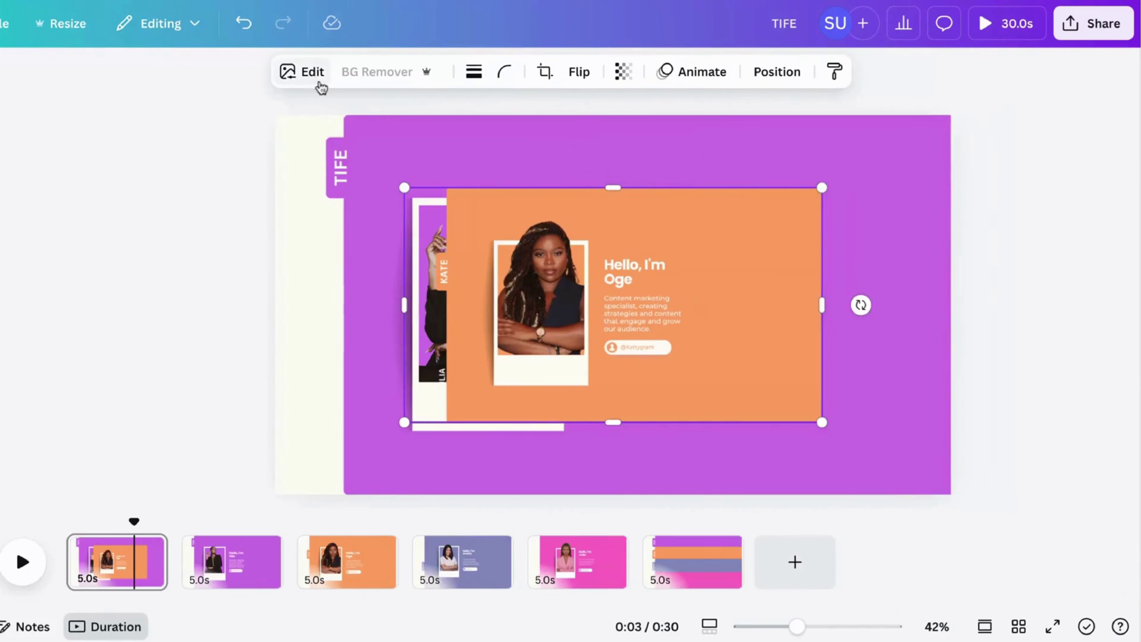
drag(455, 254, 324, 171)
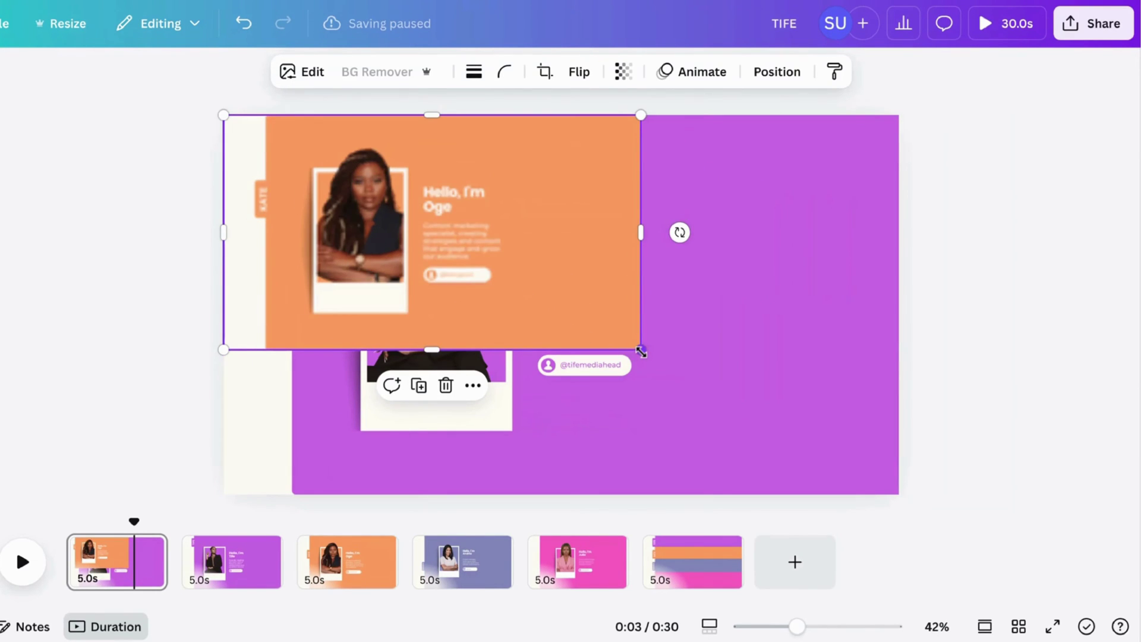
drag(641, 350, 898, 506)
click(944, 458)
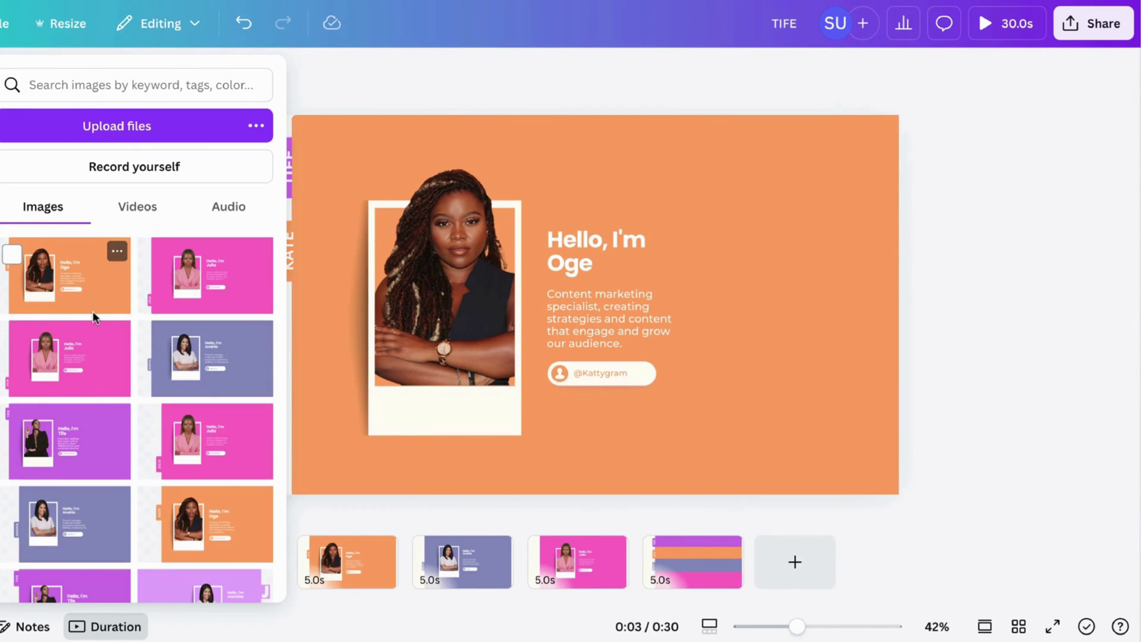
Insert the slate-blue member image over the orange one and scale it to the full 1,920 × 1,080 page
click(191, 357)
click(404, 116)
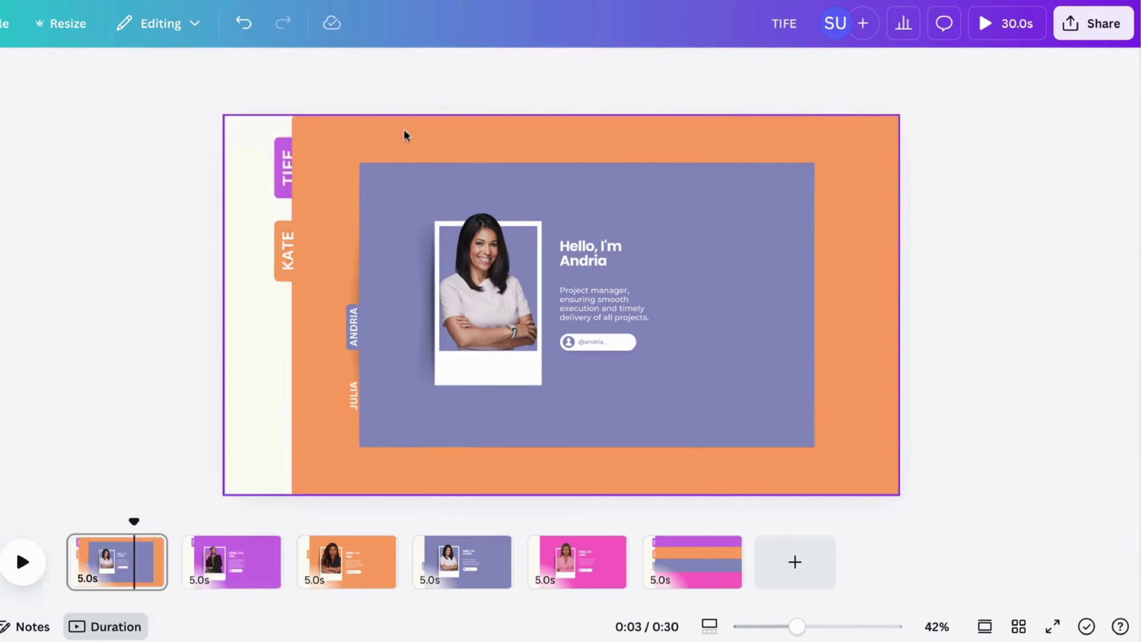
drag(443, 251, 359, 207)
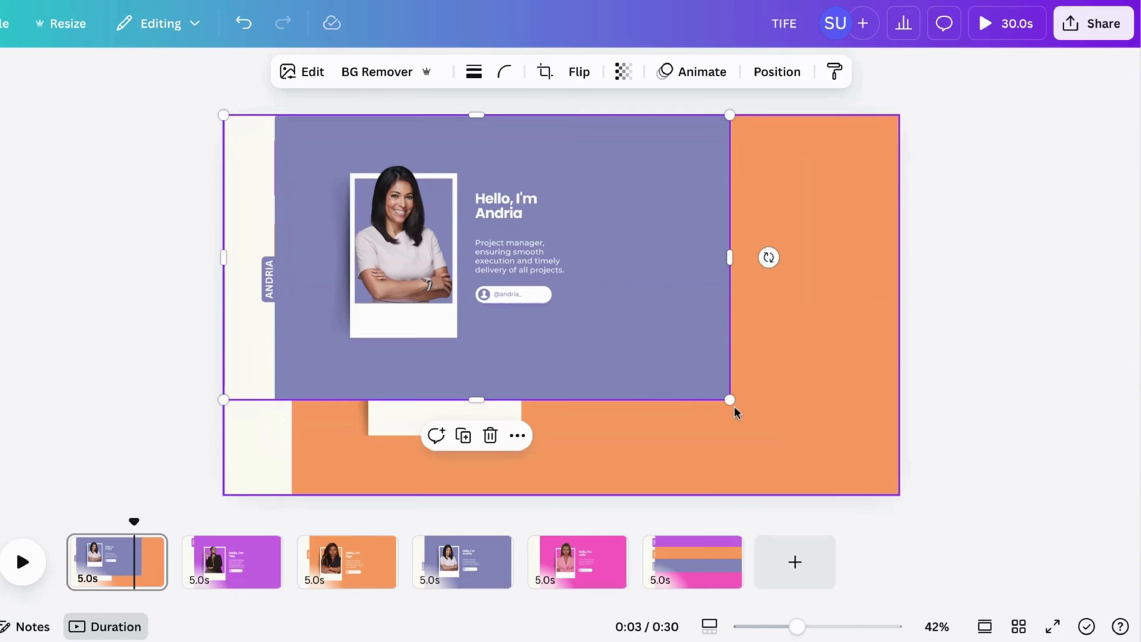
drag(730, 400, 896, 491)
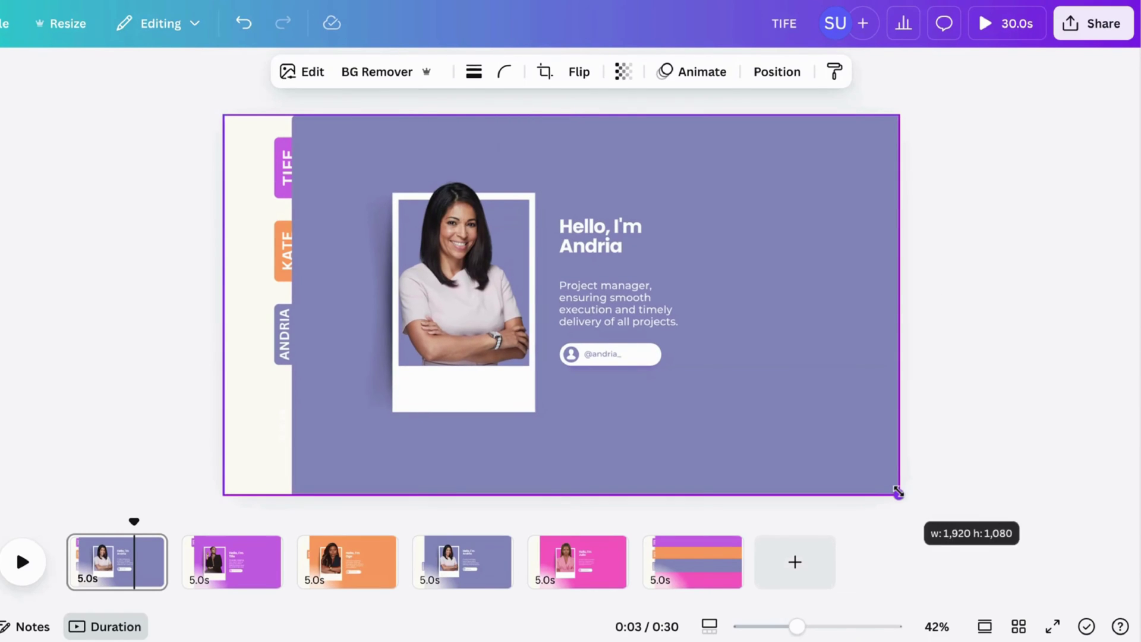
click(924, 469)
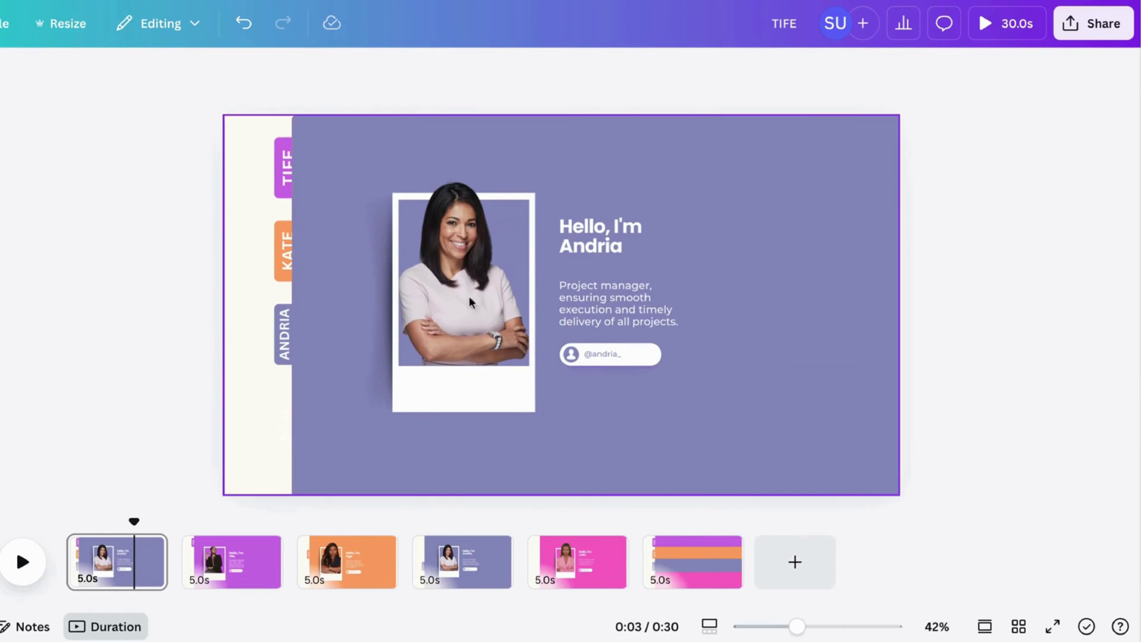
click(384, 233)
mouse_move(384, 233)
mouse_down()
mouse_move(403, 235)
mouse_move(385, 231)
mouse_up()
click(150, 271)
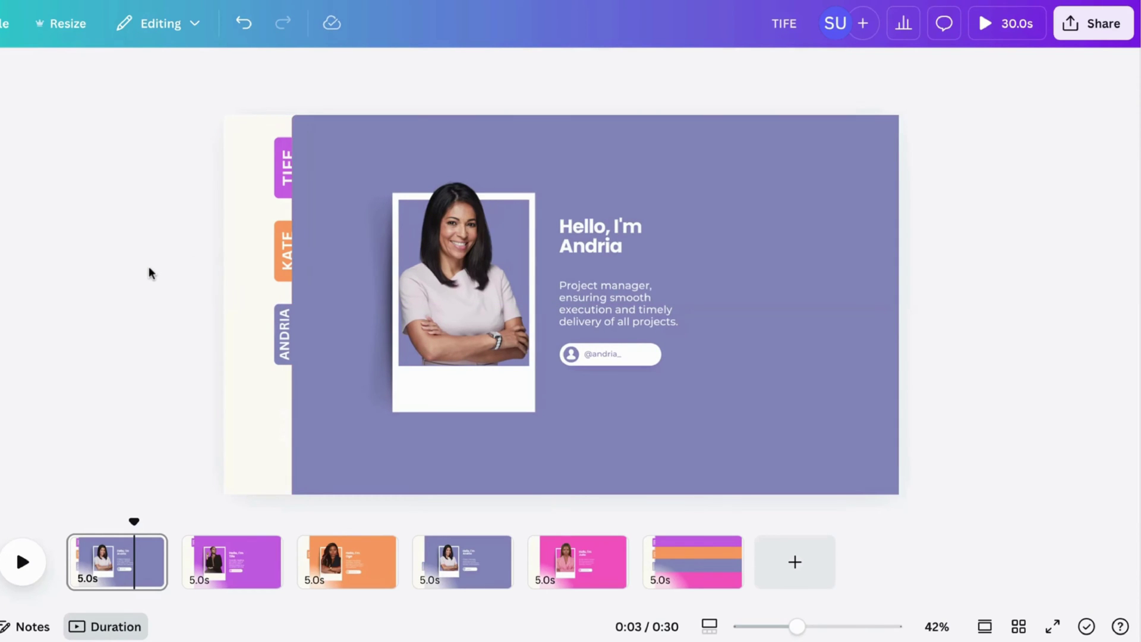
click(365, 585)
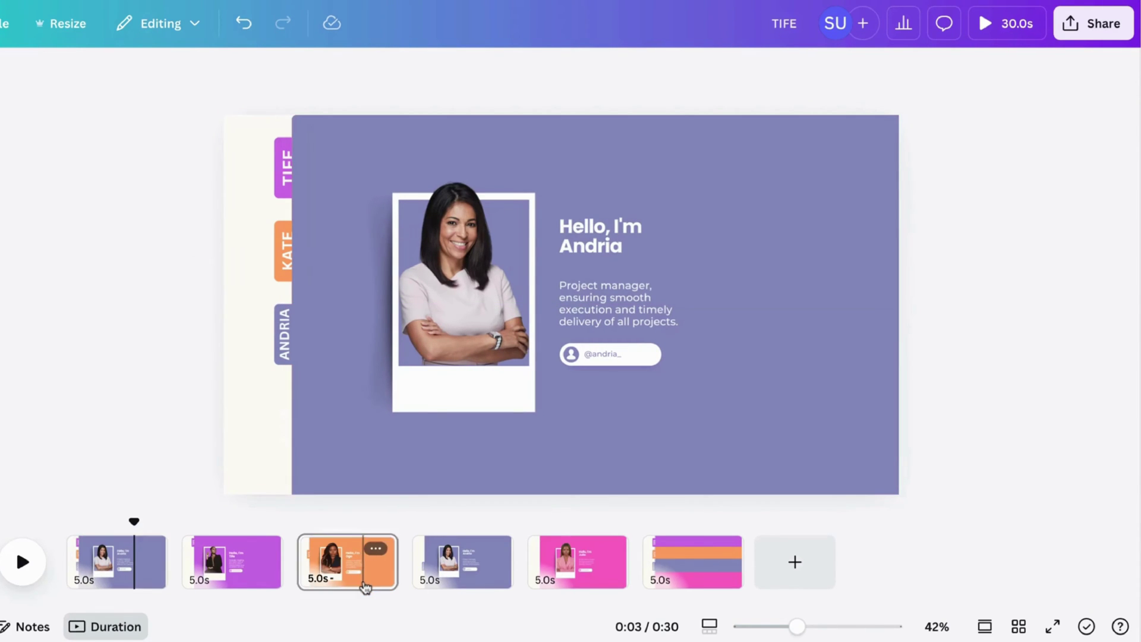
Insert the exported pink member image on the first page and scale it to fill the page
click(153, 569)
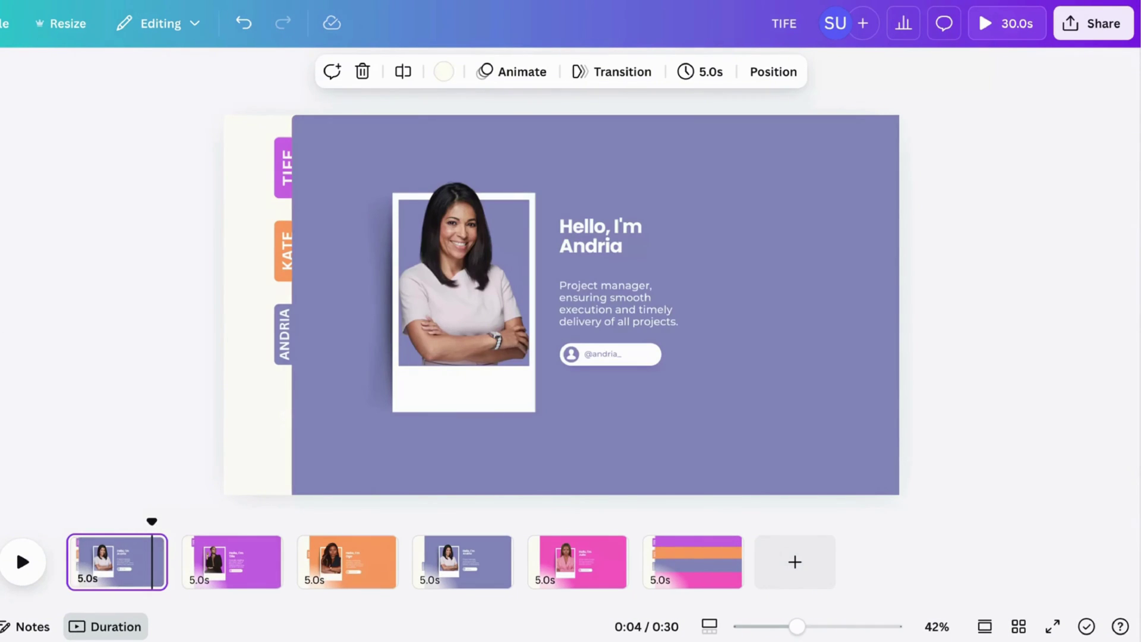
click(2, 250)
click(213, 273)
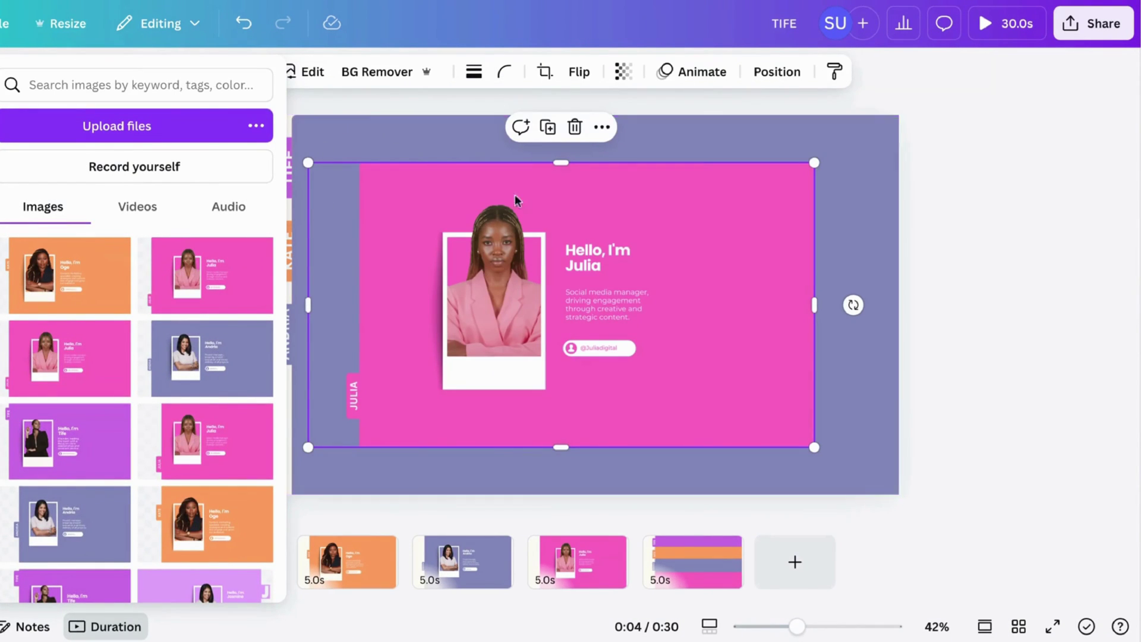
click(929, 275)
click(684, 334)
drag(684, 334, 598, 282)
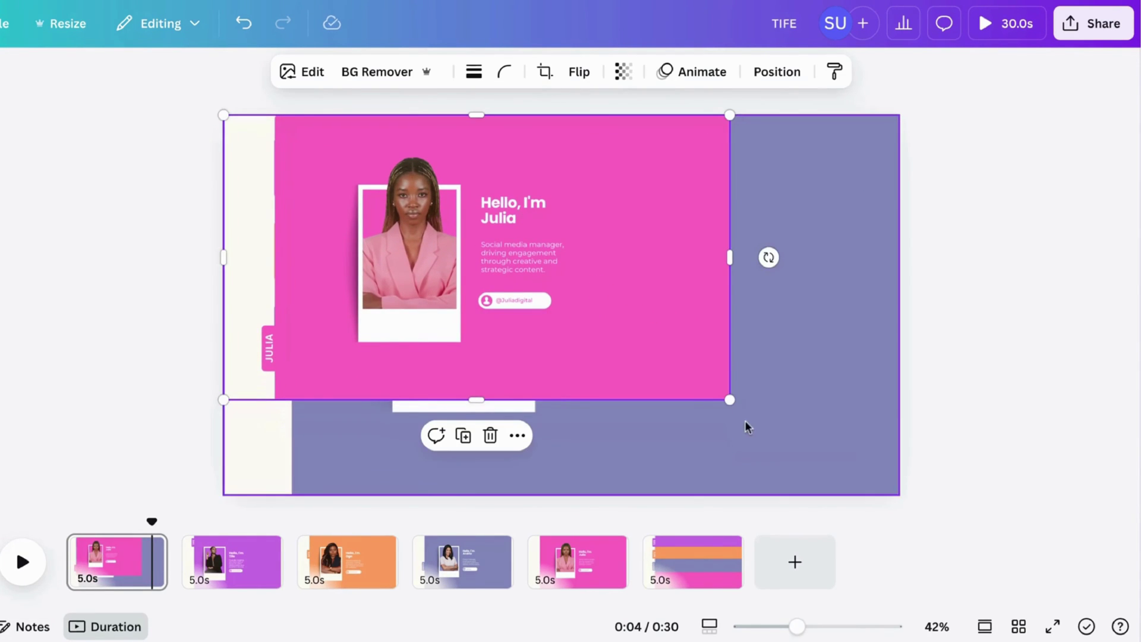
drag(731, 402, 883, 536)
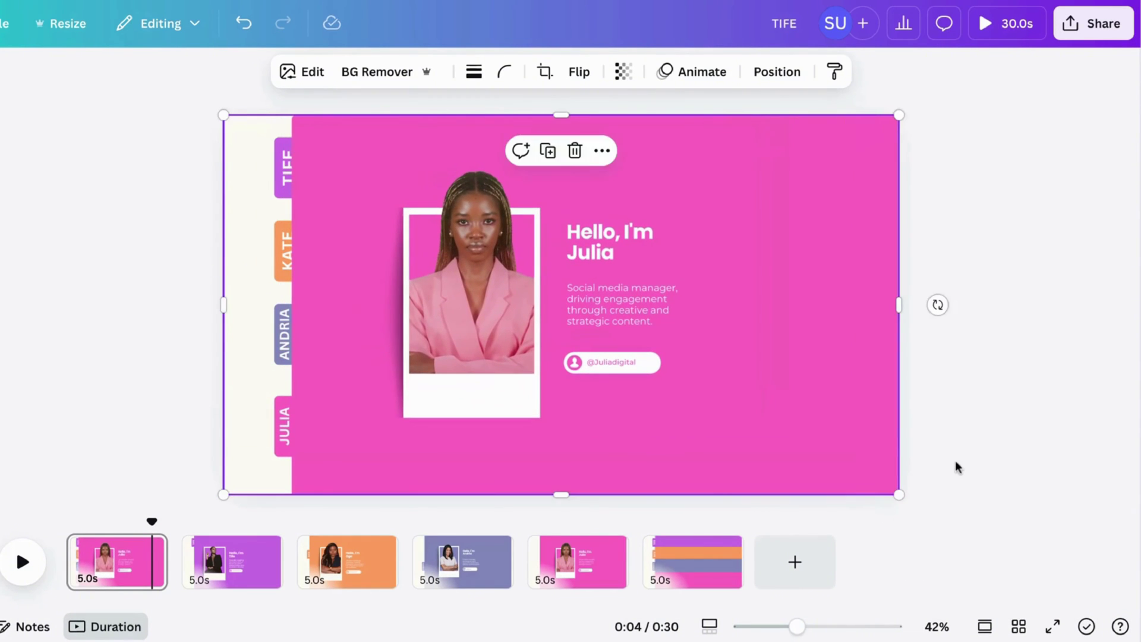
Reorder the image layers on the first page so pink is rearmost and purple is in front
click(760, 74)
click(197, 120)
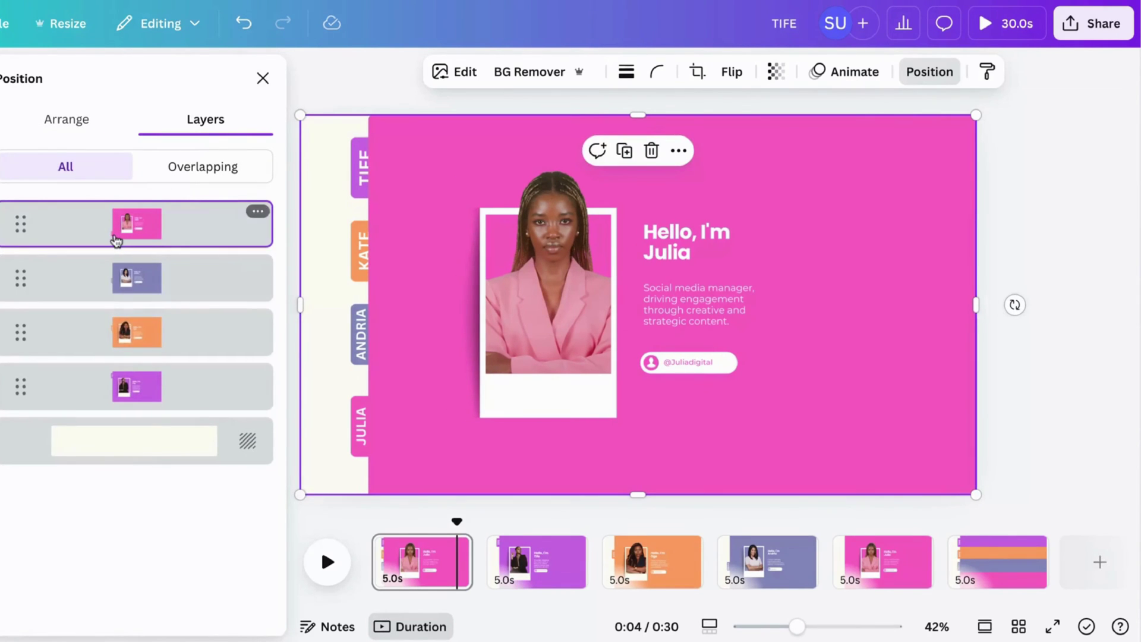
drag(117, 241, 127, 406)
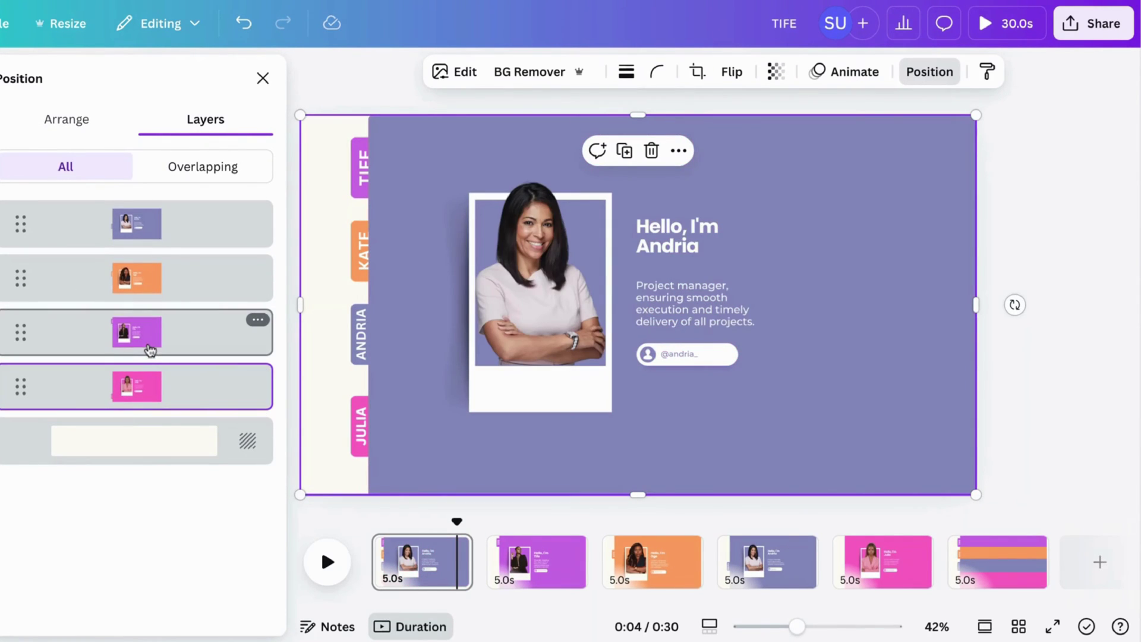
drag(178, 343, 164, 222)
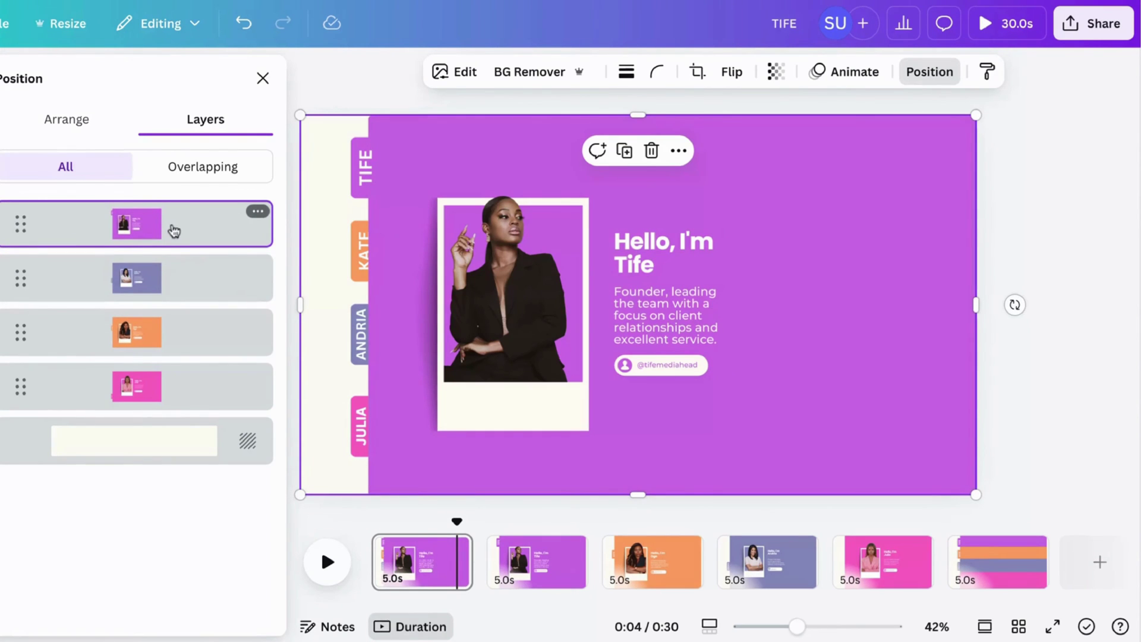
click(262, 78)
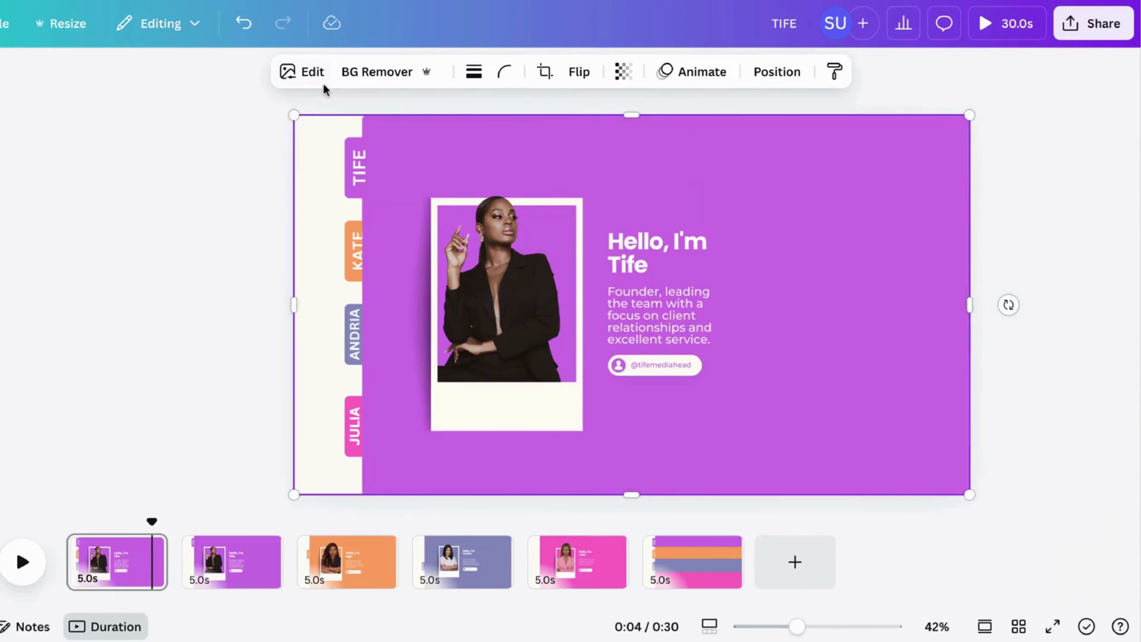
click(133, 256)
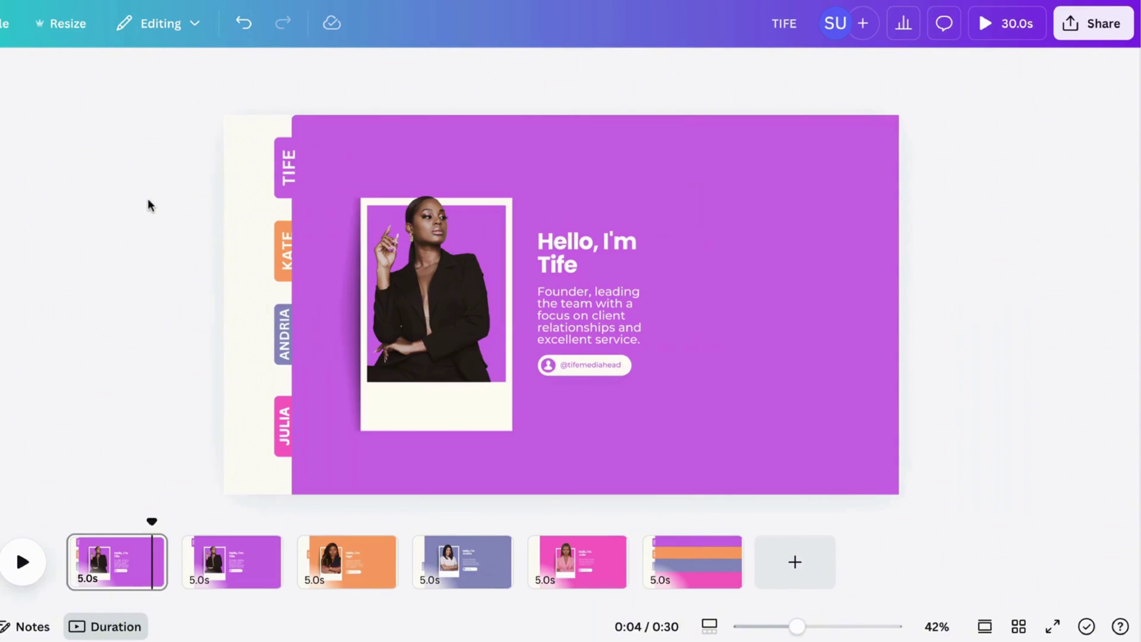
Select all four stacked images and shift them right until only the name tabs and a narrow purple strip remain on the page
drag(163, 145, 808, 450)
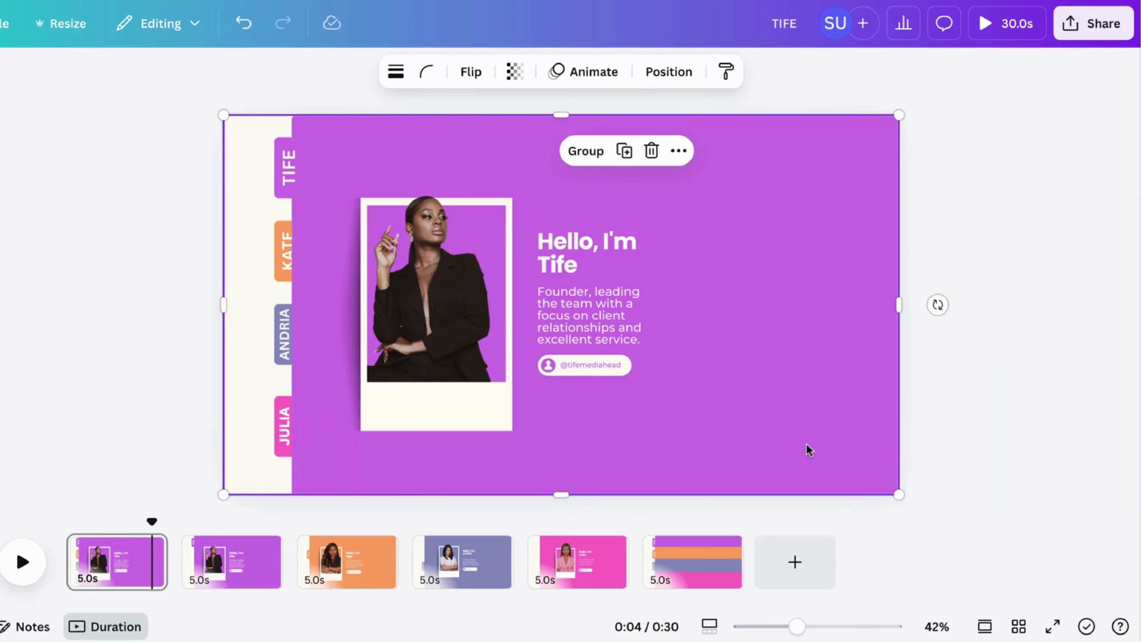
drag(536, 374, 793, 375)
drag(639, 347, 927, 338)
Add the heading "Meet Our Team" in TAN Nimbus on the empty area, with "Team" in purple on a second line
click(638, 351)
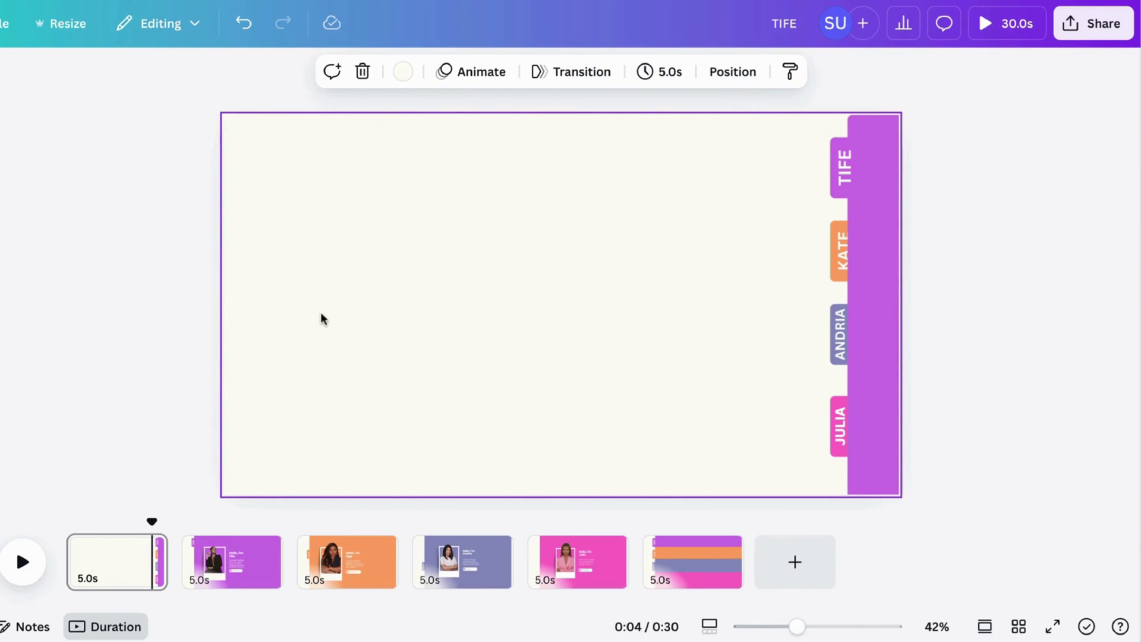
key(ctrl+z)
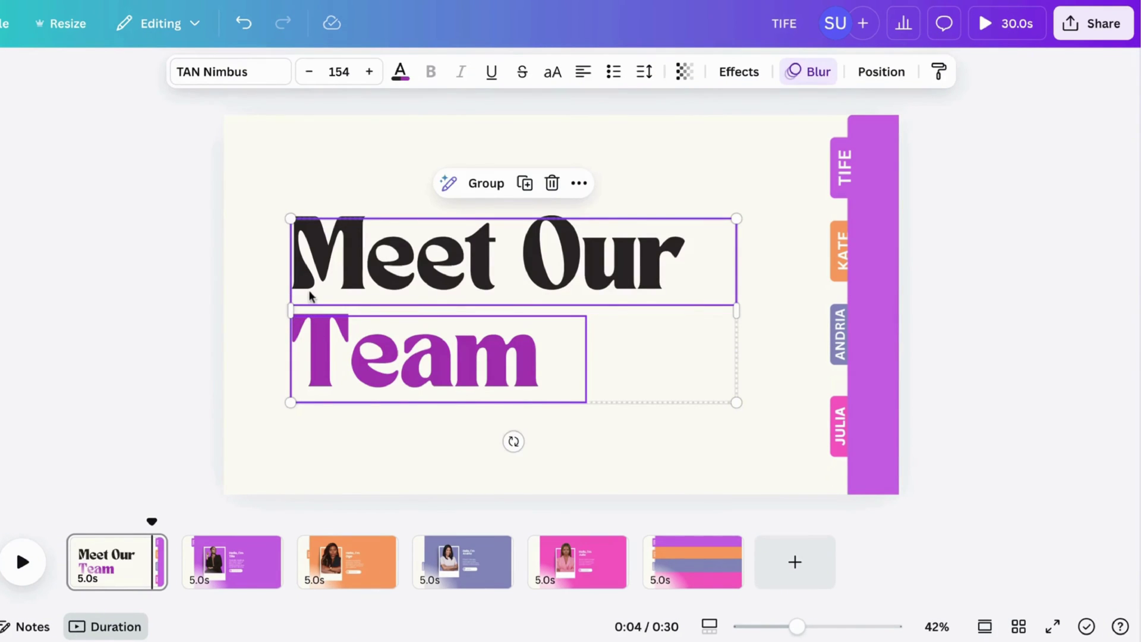
click(211, 252)
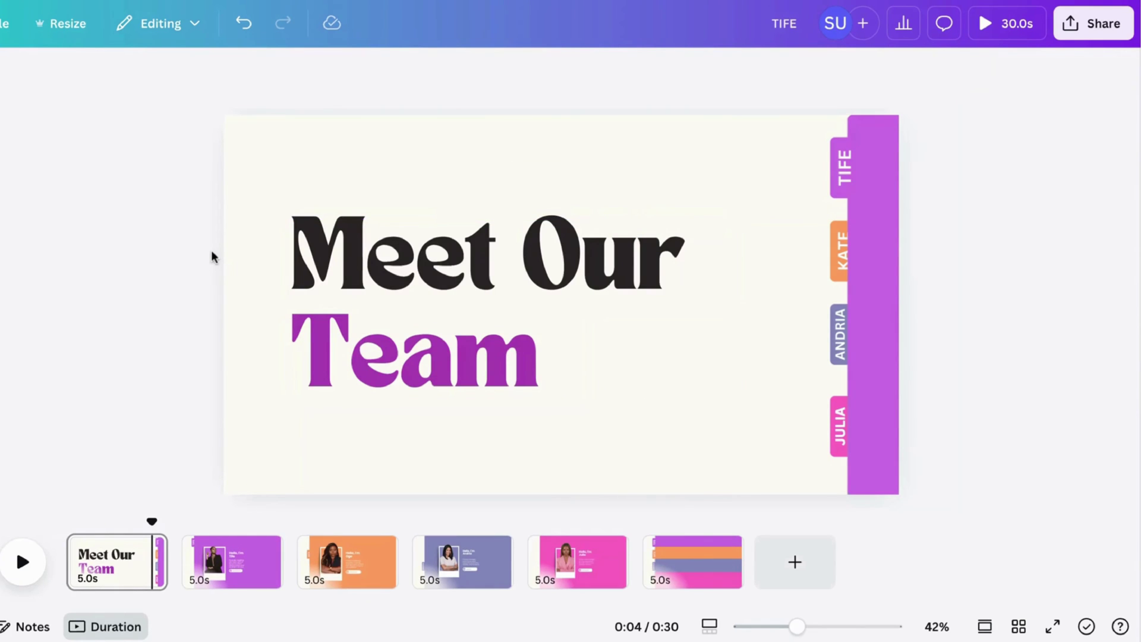
Hide pages 2 to 6, the four member pages and the striped page, leaving only the opening page shown
click(1020, 626)
click(338, 191)
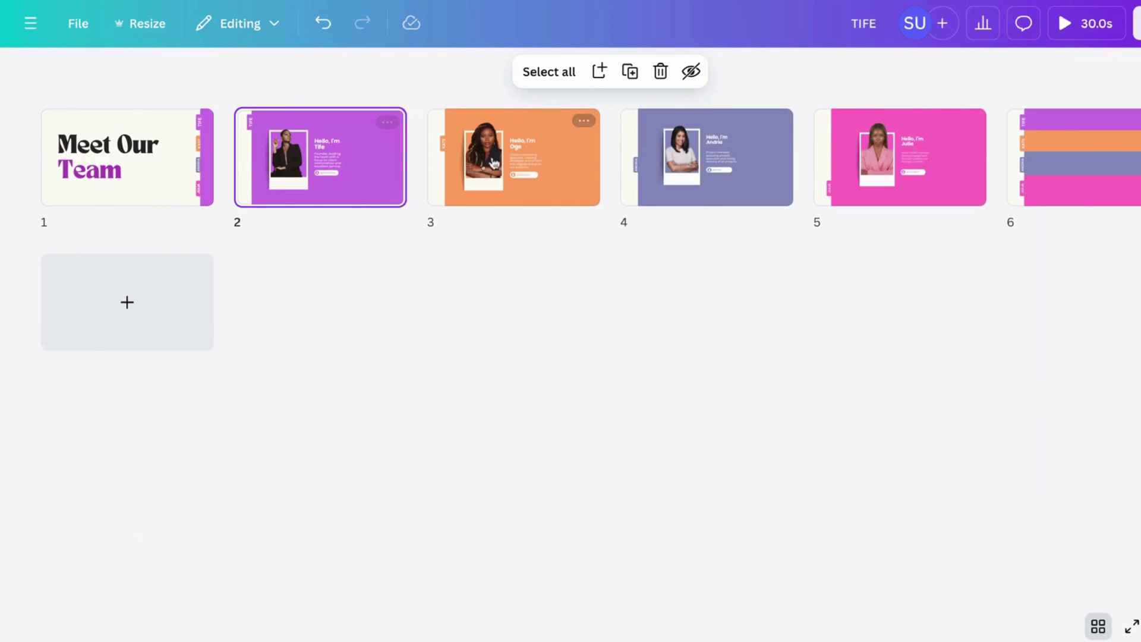
shift+click(505, 161)
shift+click(700, 177)
shift+click(874, 177)
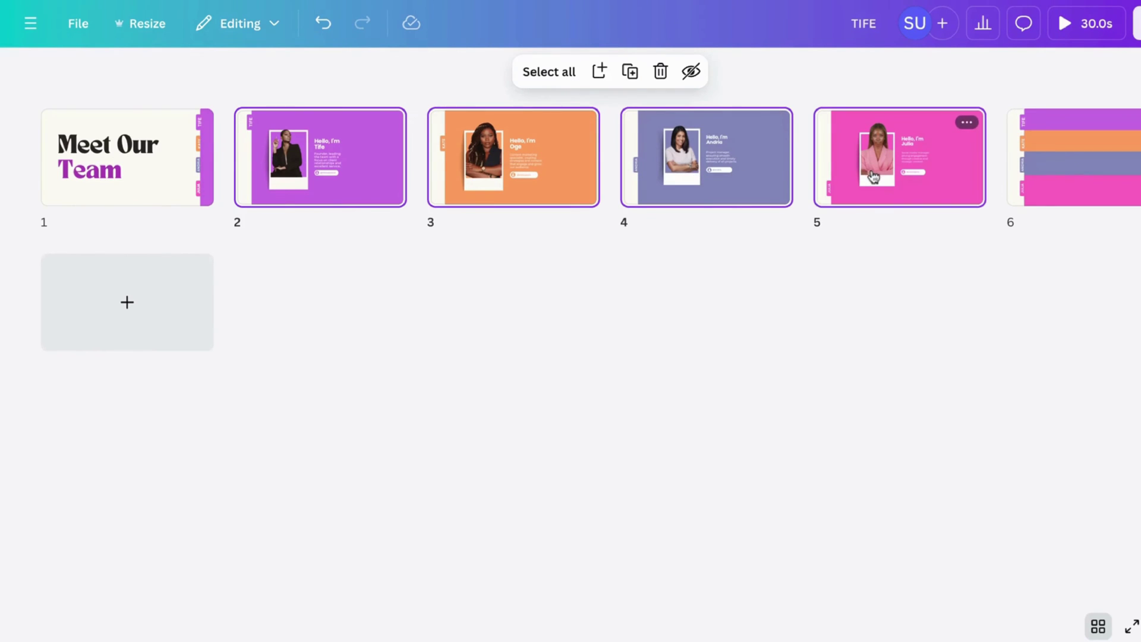
shift+click(1039, 156)
click(692, 72)
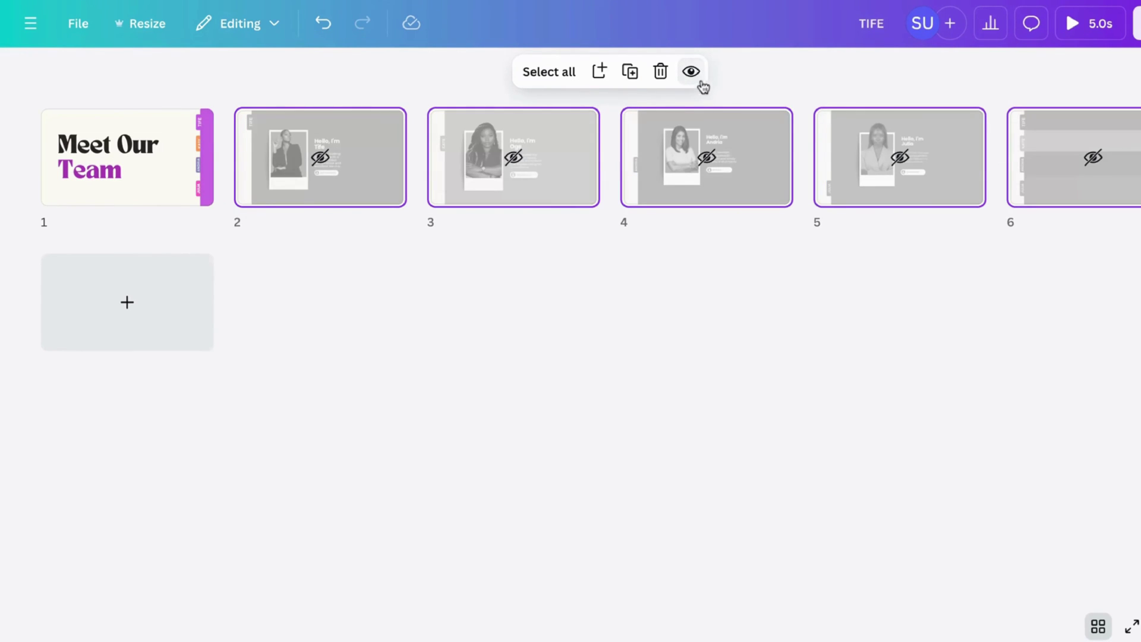
Preview the "Meet Our Team" opening page in full screen and return to the page editor with the timeline
click(188, 191)
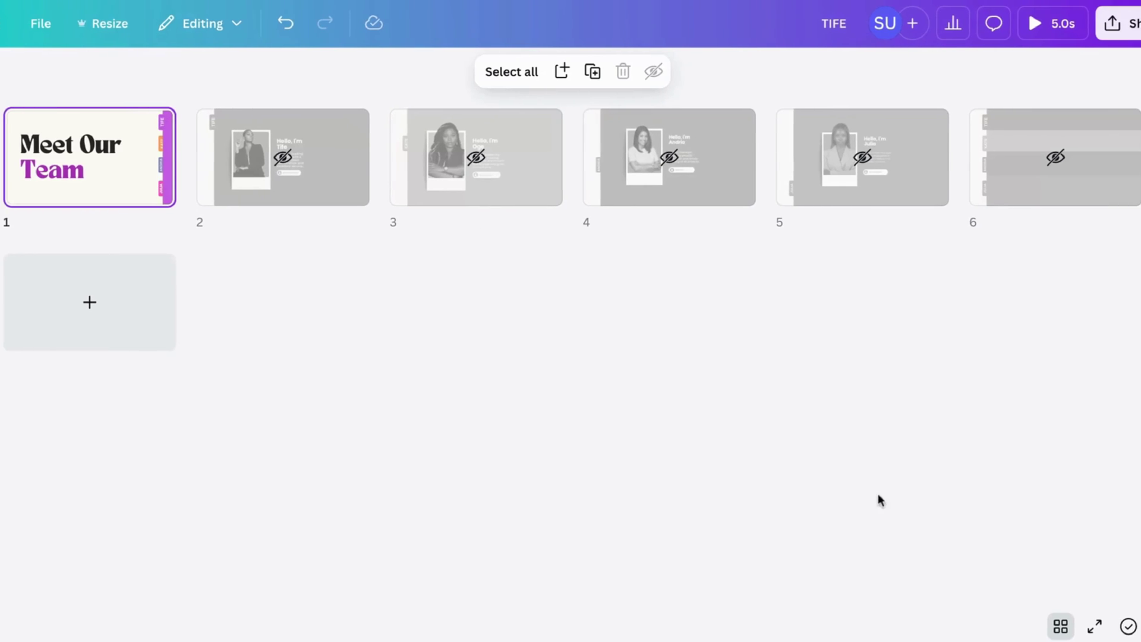
click(1131, 625)
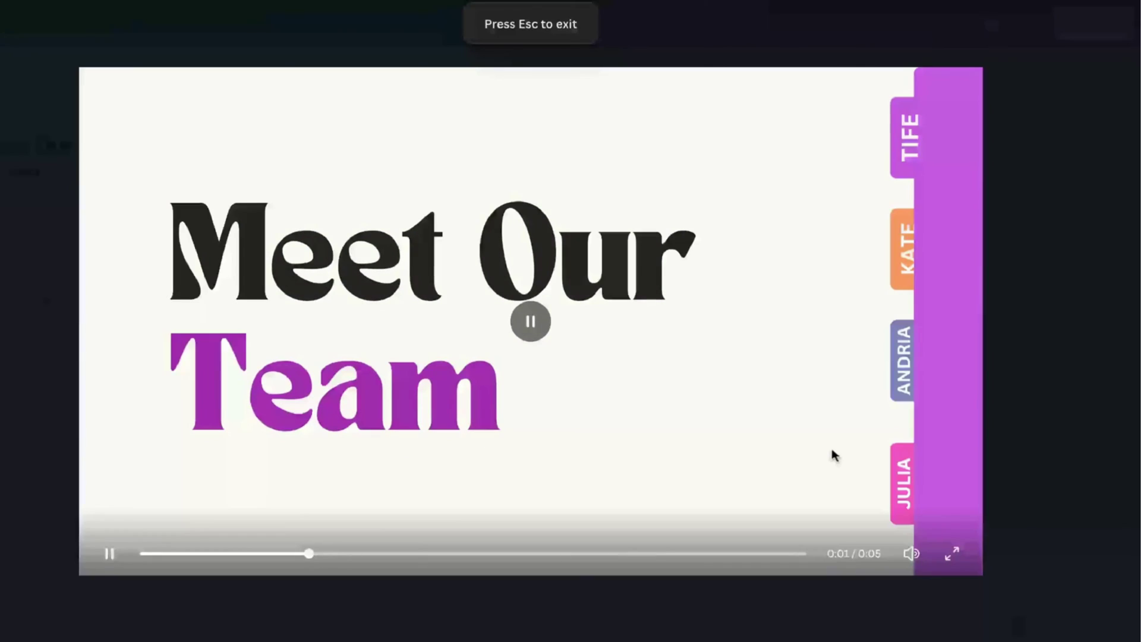
key(Escape)
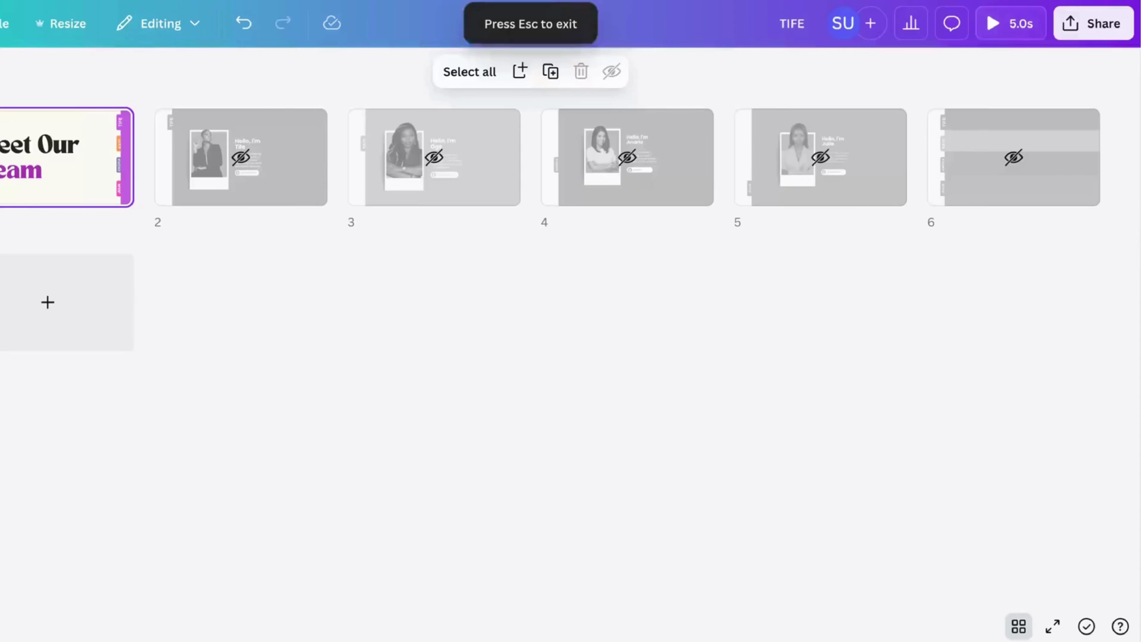
click(1018, 629)
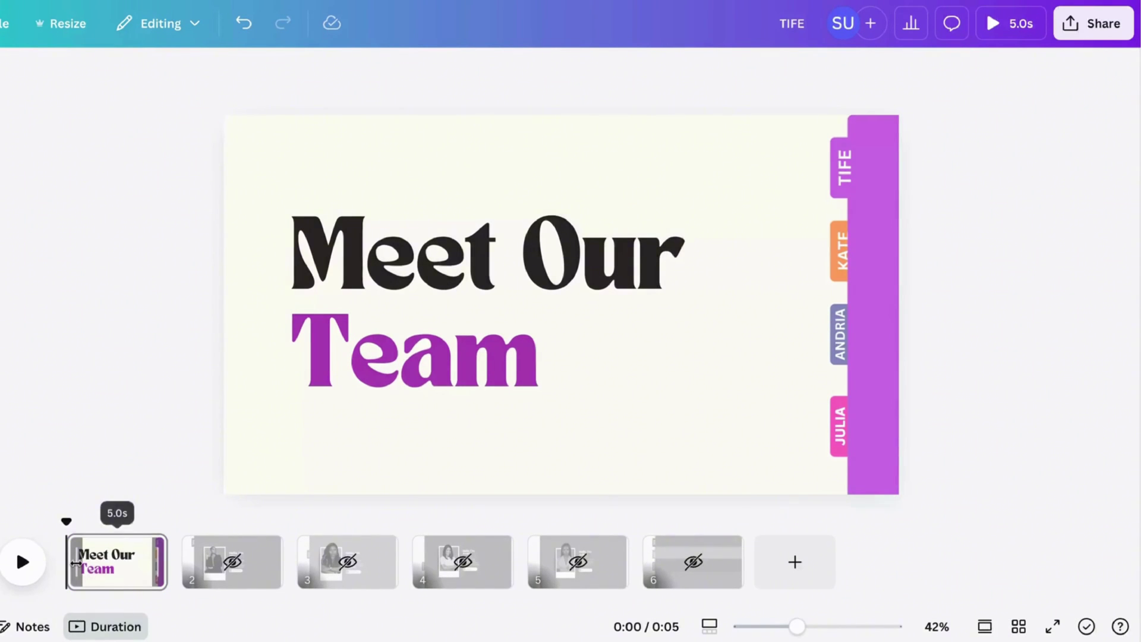
Duplicate the opening page and delete the "Meet Our Team" heading from the copy
click(128, 561)
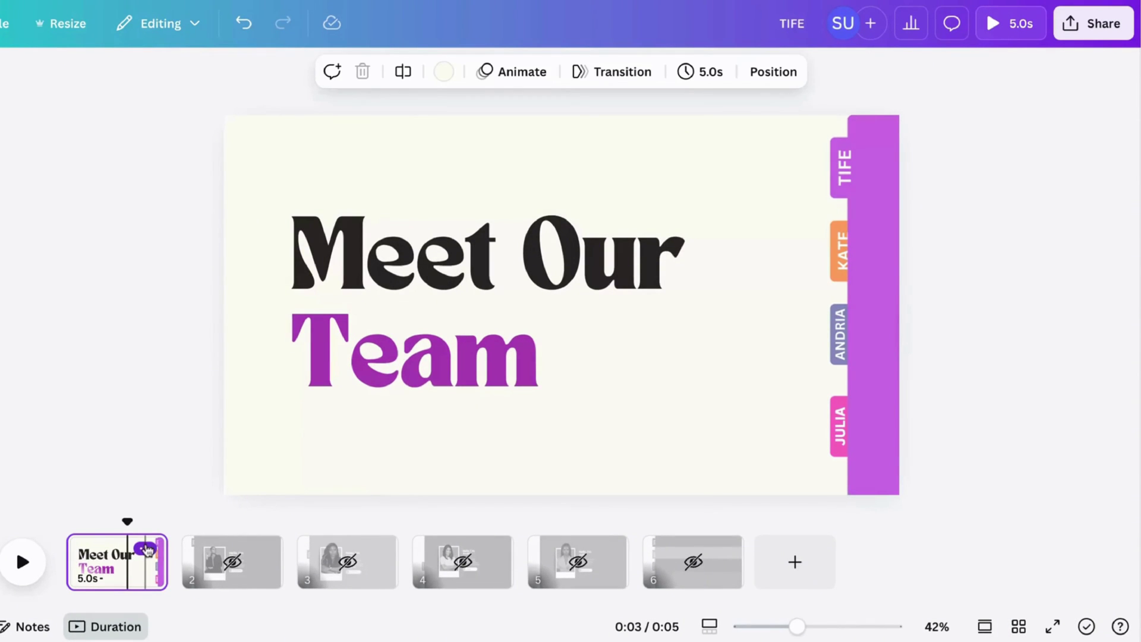
click(146, 548)
click(223, 189)
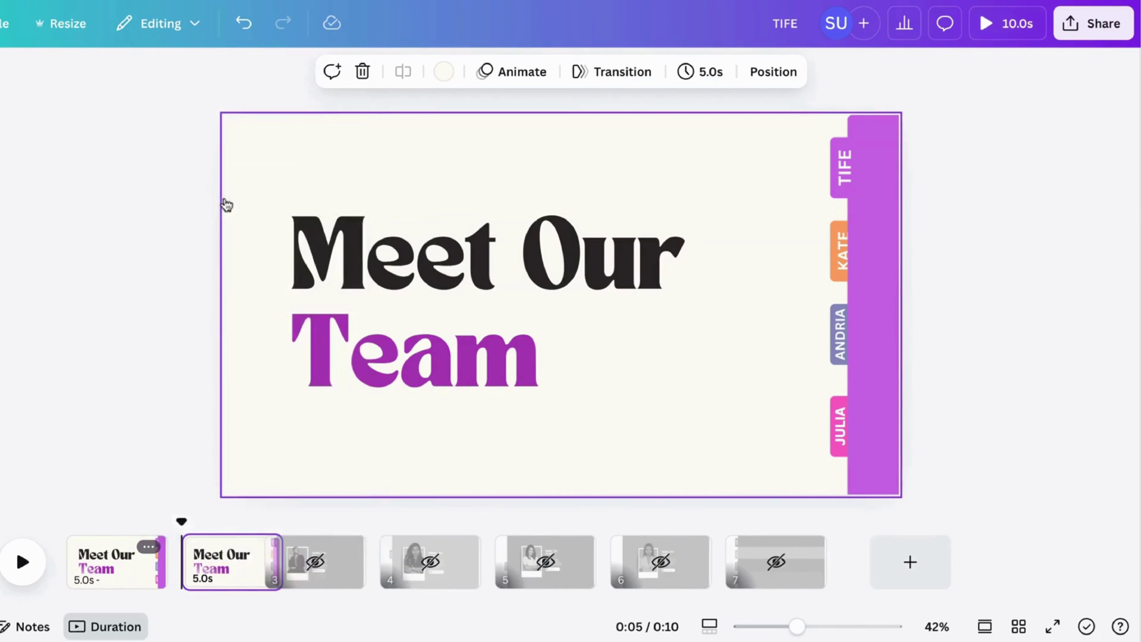
key(Delete)
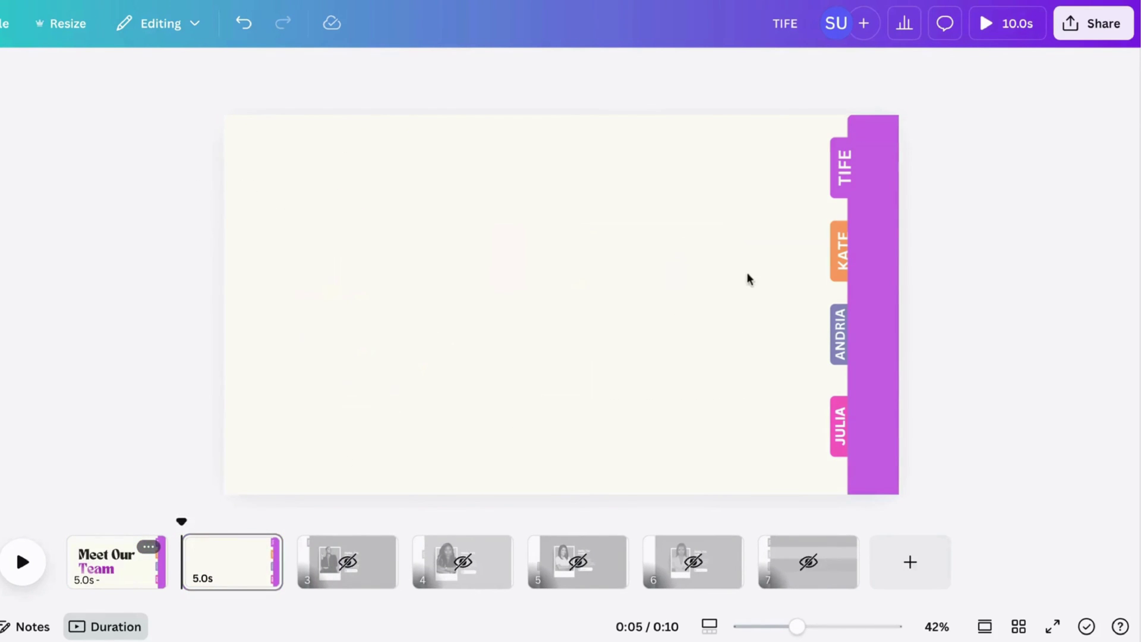
Slide the purple member image left to fill page 2 and place it behind the other three member images
click(875, 201)
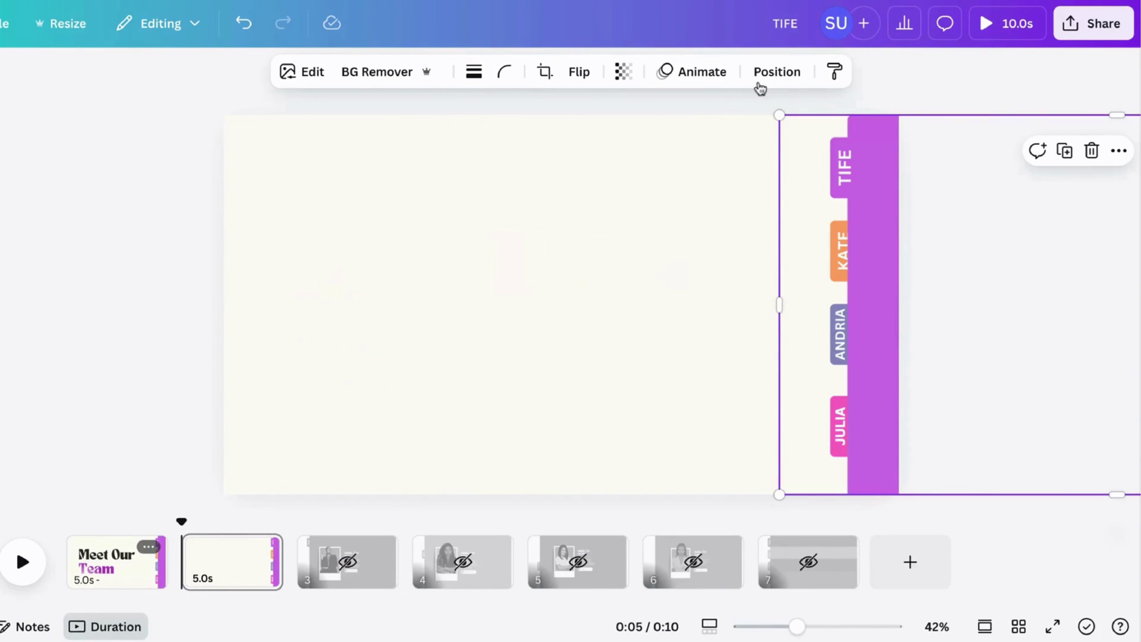
click(762, 84)
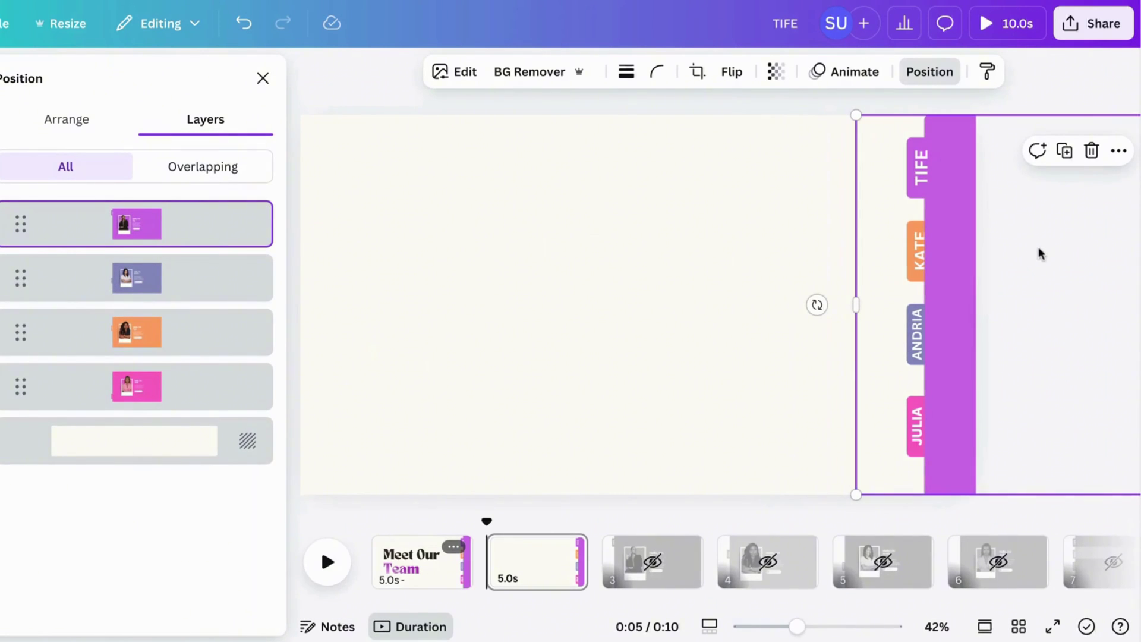
drag(1040, 254, 605, 311)
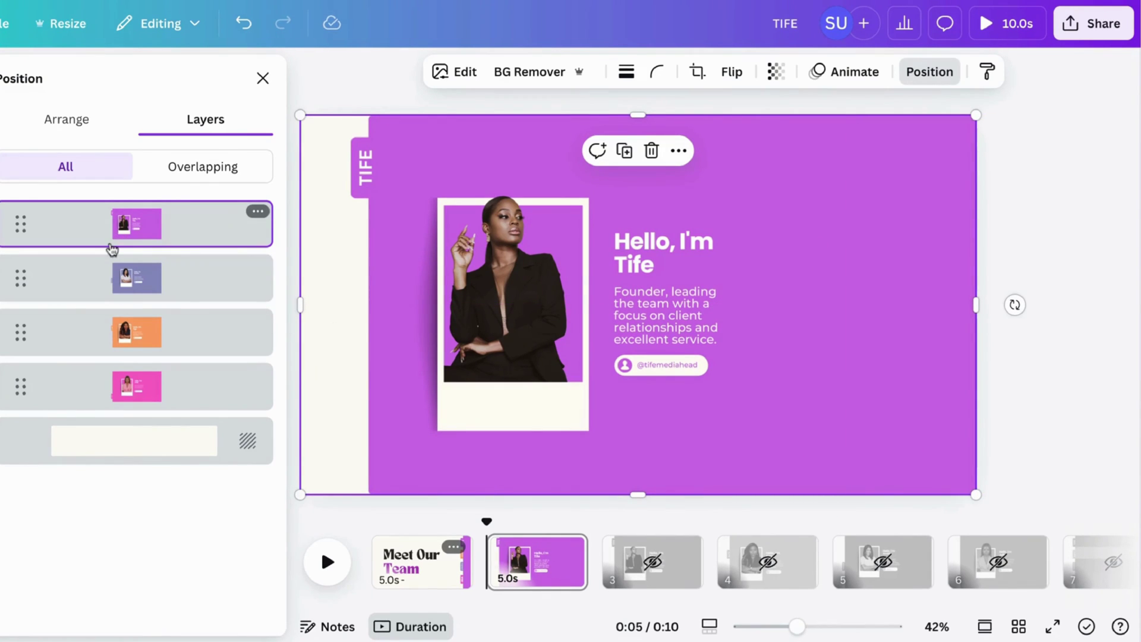
drag(110, 245, 109, 402)
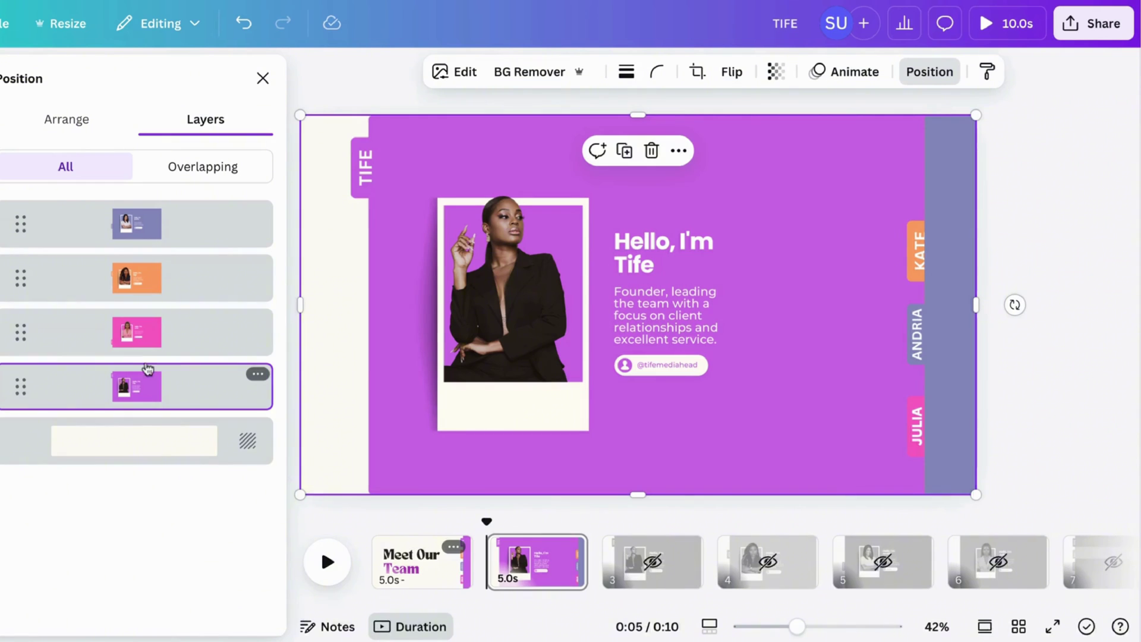
click(262, 78)
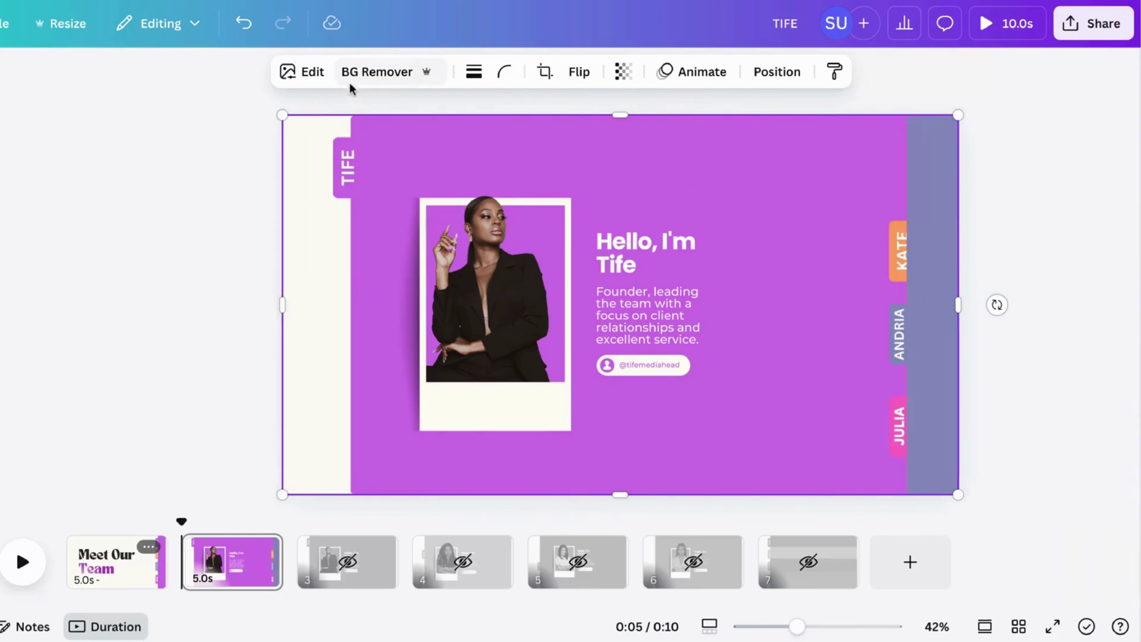
Duplicate the purple member page and slide the purple image on the copy back to the right edge
click(238, 561)
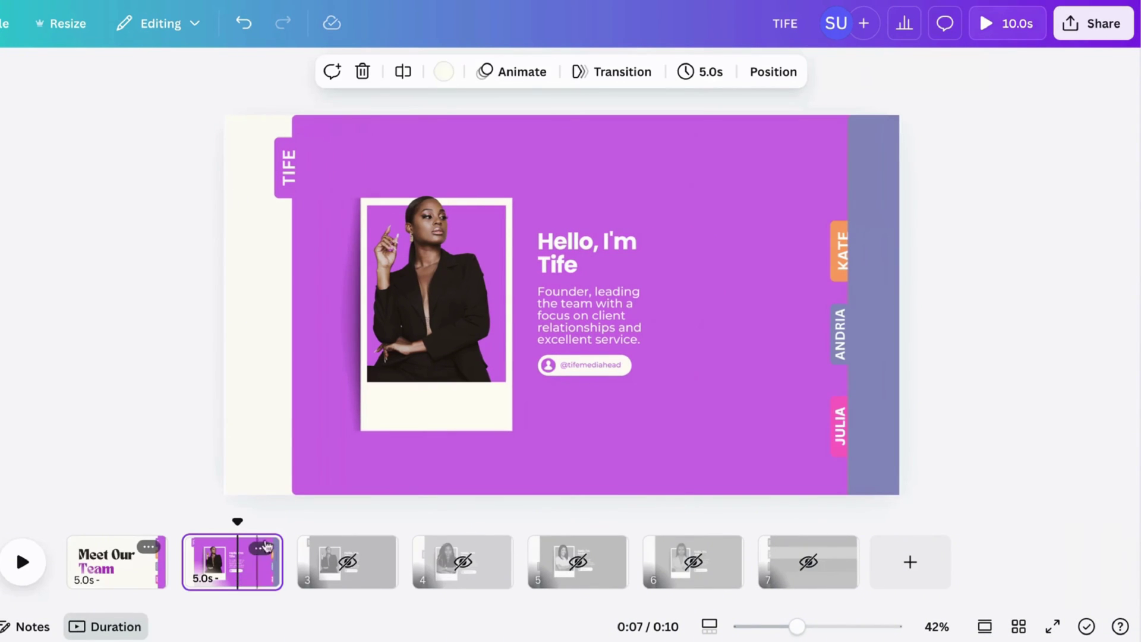
click(260, 547)
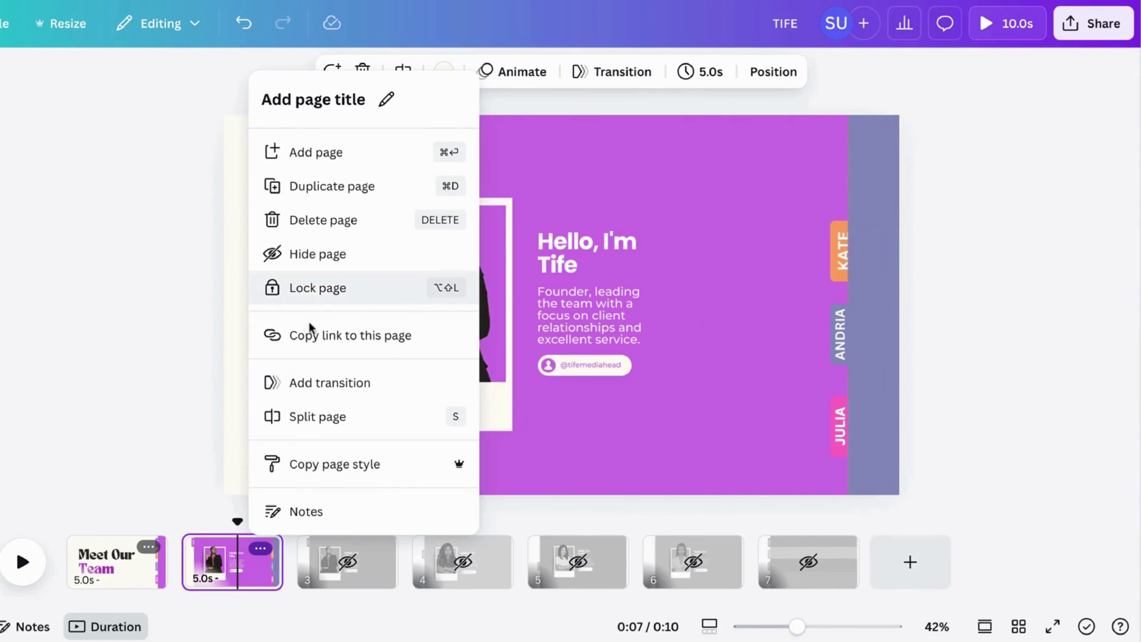
click(332, 186)
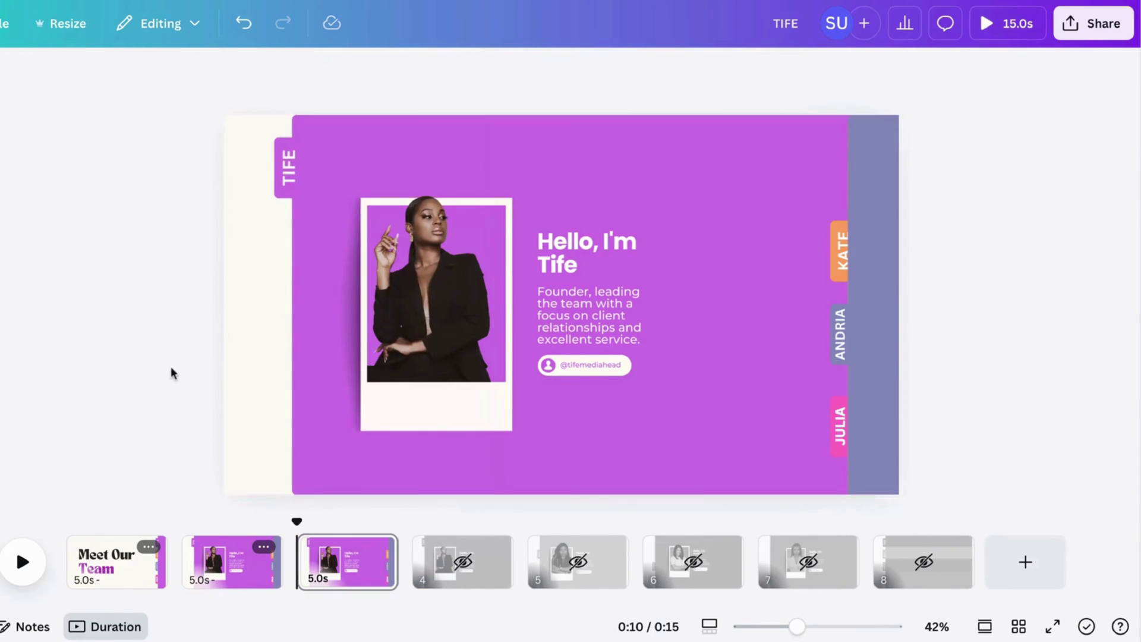
drag(311, 331, 826, 321)
Slide the orange member image left to fill page 3 and place it behind the other three member images
click(777, 71)
drag(176, 283, 152, 208)
drag(879, 273, 347, 280)
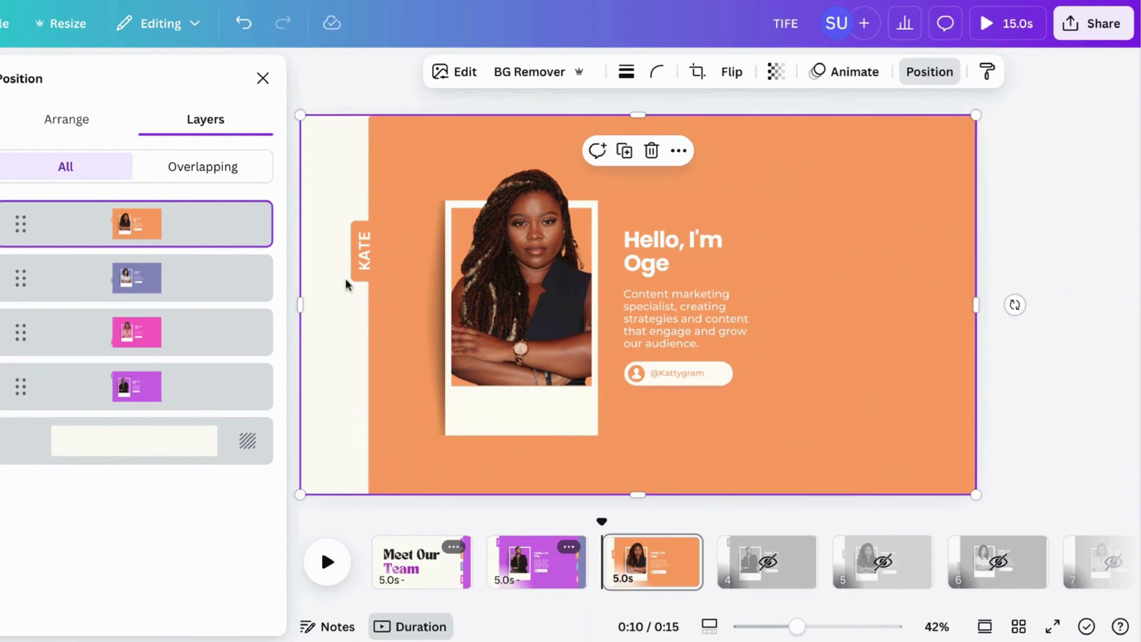
drag(173, 230, 146, 399)
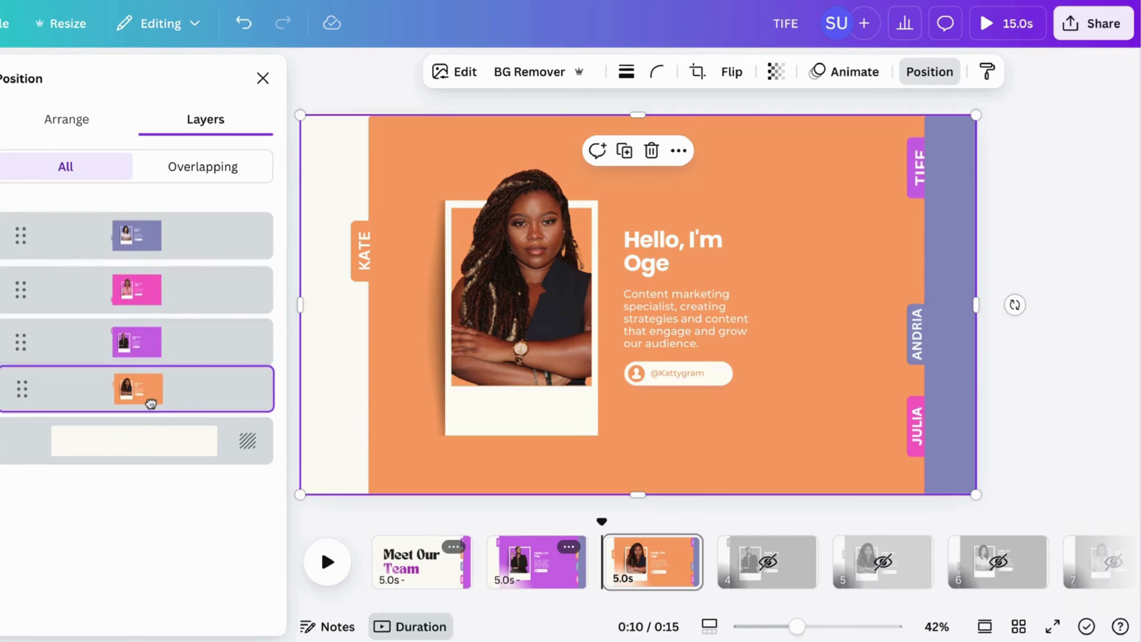
click(343, 100)
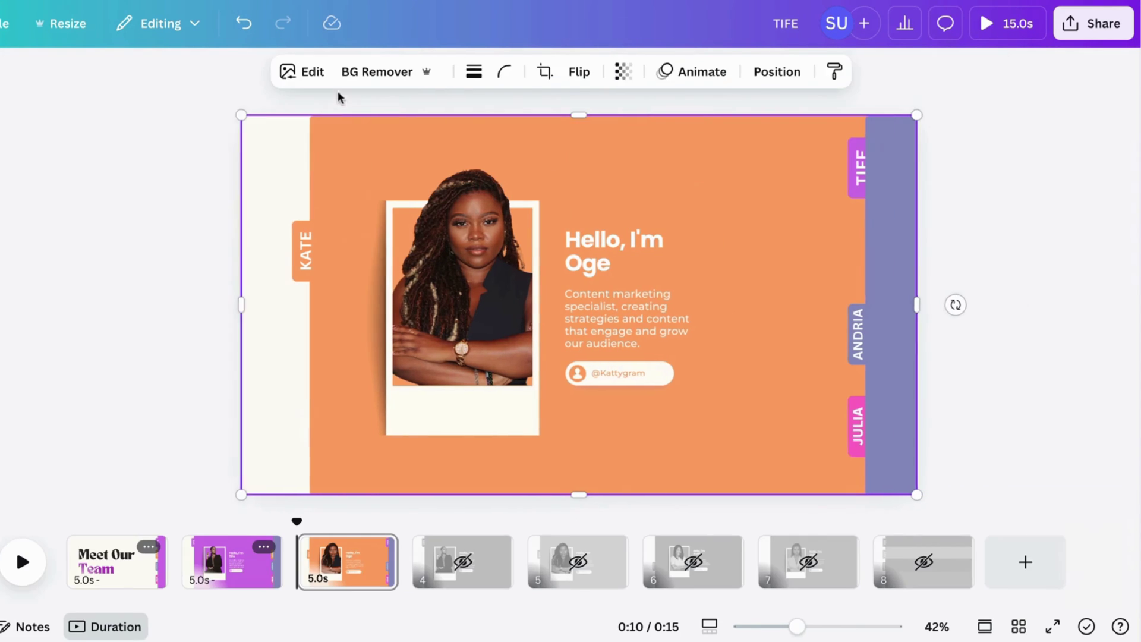
Duplicate the orange member page and slide the orange image on the copy back to the right edge
click(380, 541)
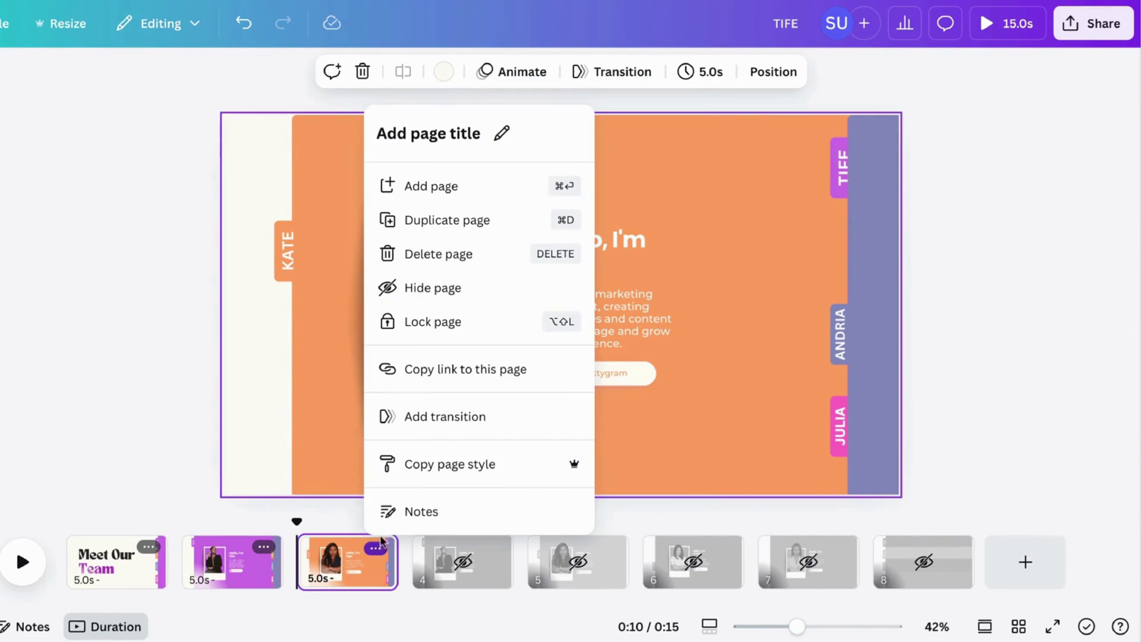
click(453, 220)
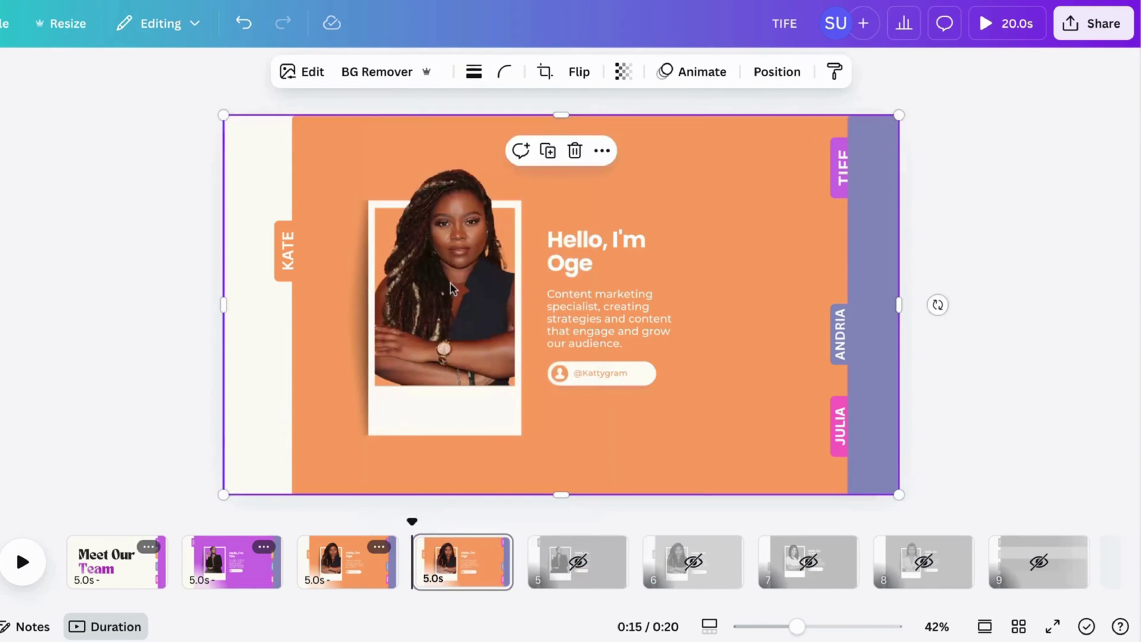
drag(732, 300, 823, 300)
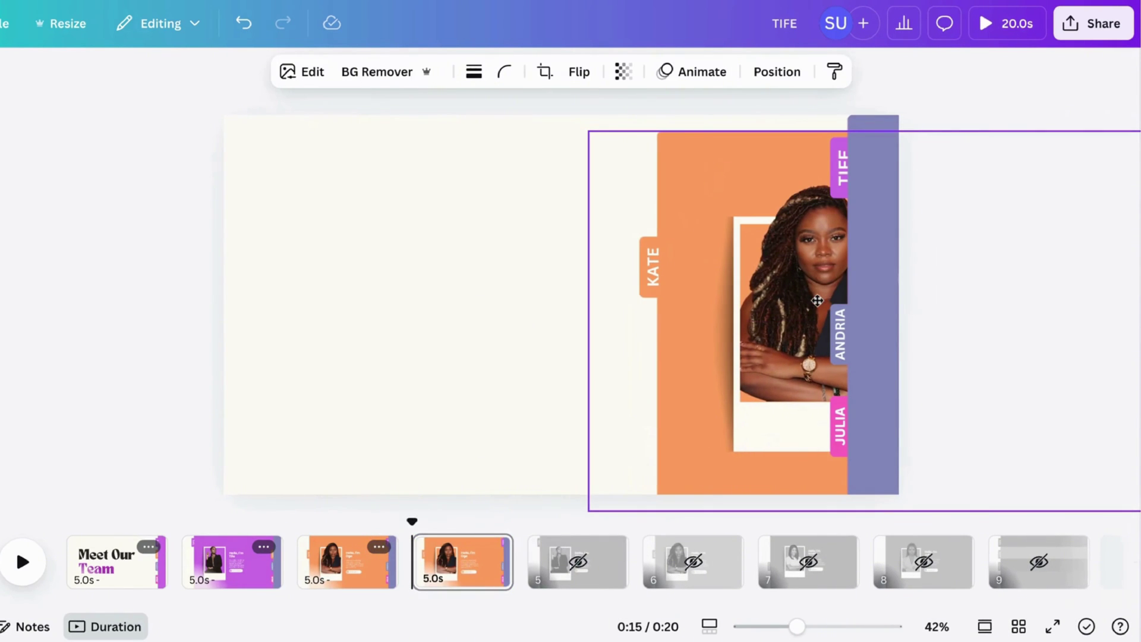
drag(673, 298, 862, 291)
Slide the slate-blue member image left to fill page 4 and place it behind the other three member images
key(alt+1)
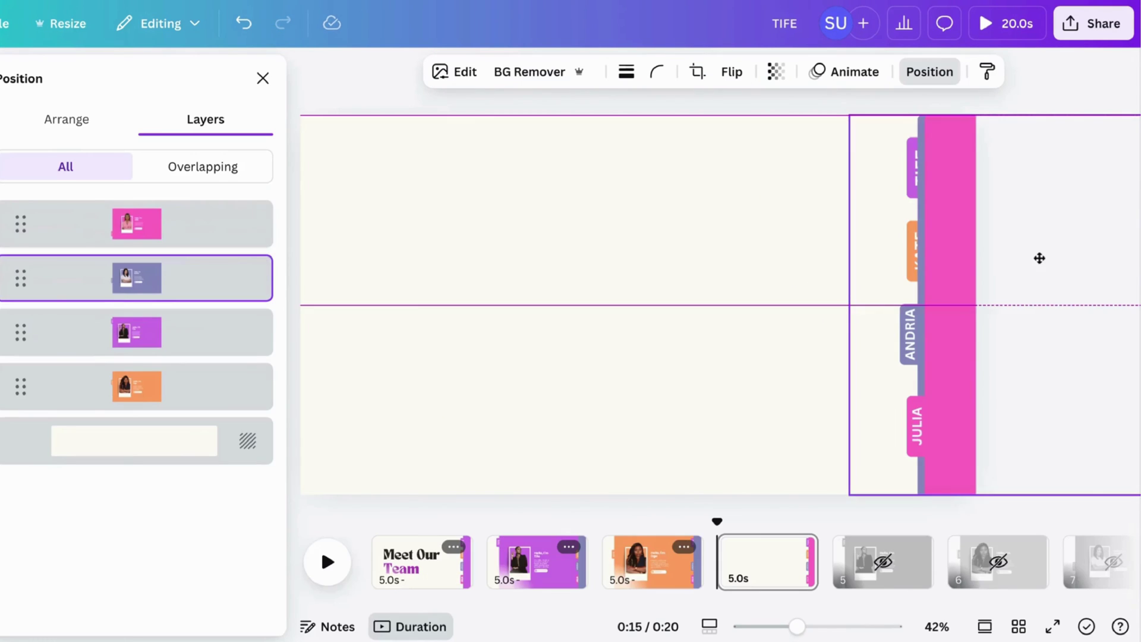
drag(1039, 257, 461, 316)
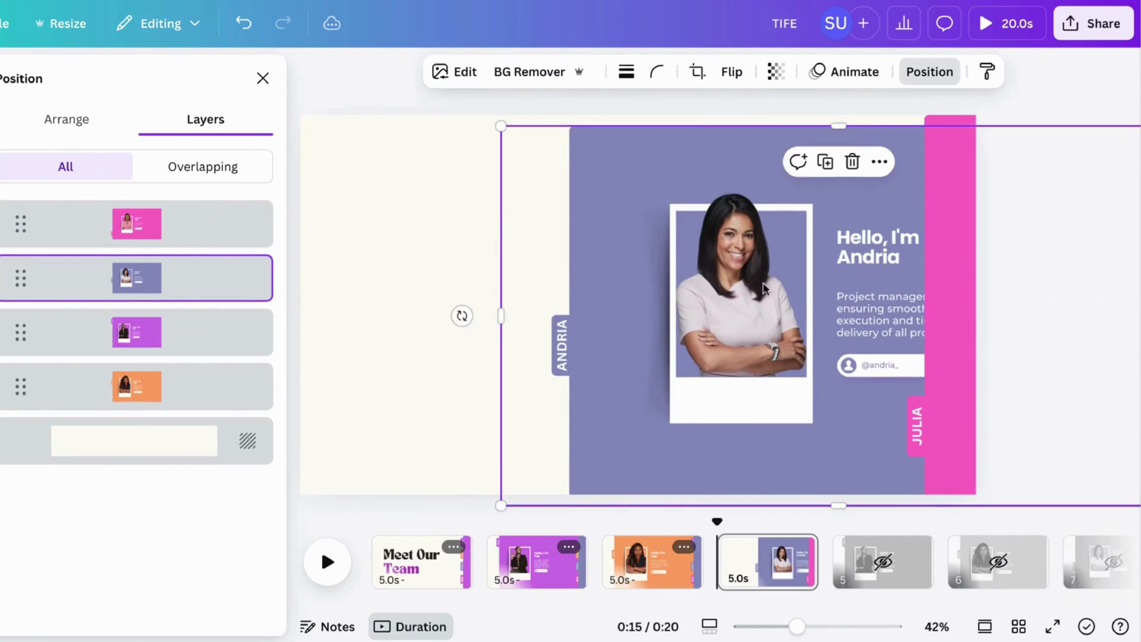
drag(204, 277, 213, 394)
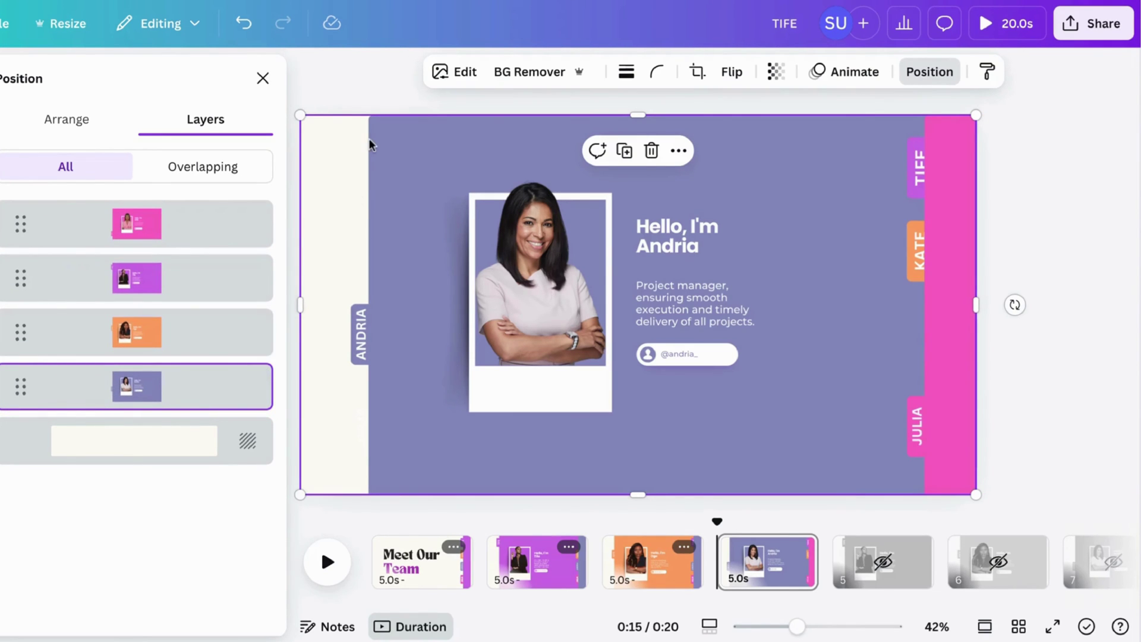
key(alt+1)
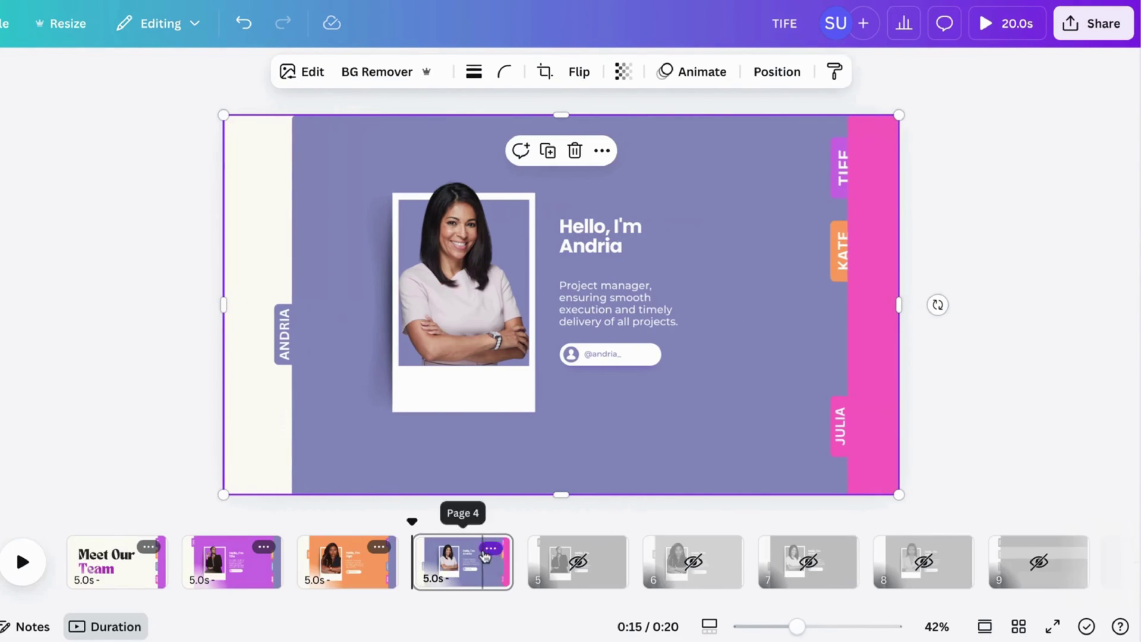
Duplicate the slate-blue member page and slide the slate-blue image on the copy back to the right edge
click(492, 549)
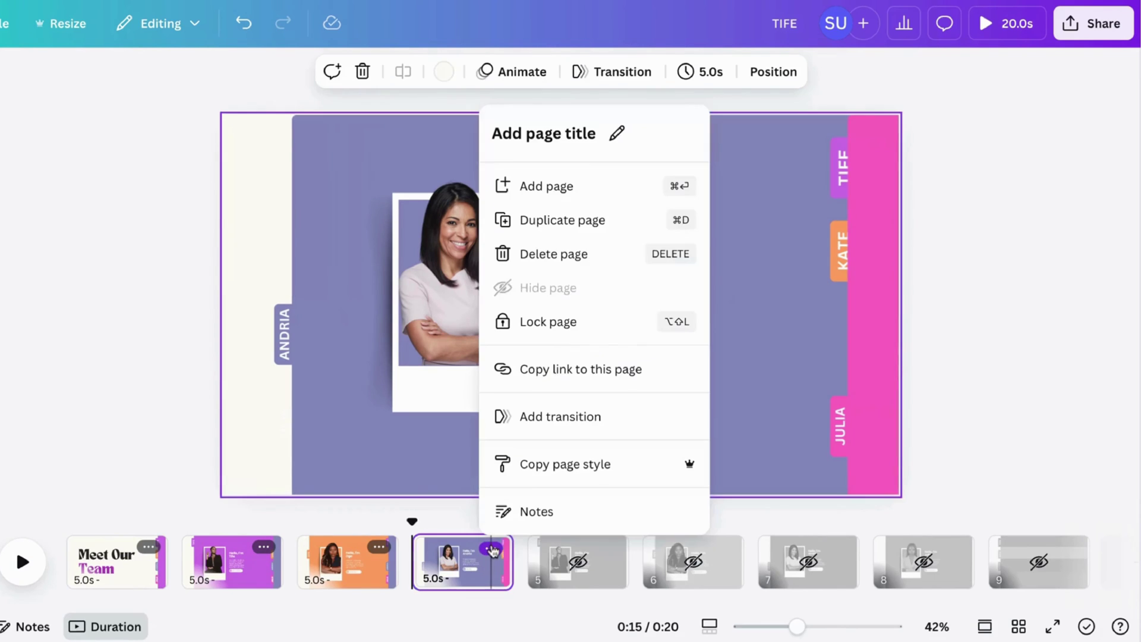
click(562, 233)
click(509, 247)
drag(481, 254, 895, 251)
drag(726, 286, 857, 288)
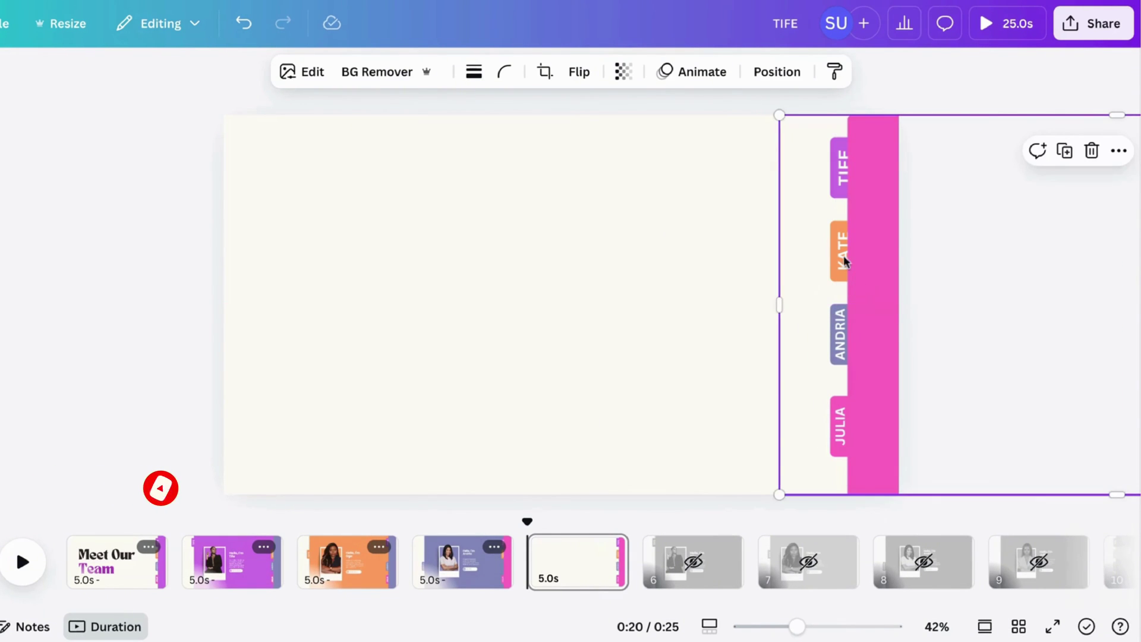
Slide the pink member image left to fill page 5 and place it behind the other three member images
click(773, 86)
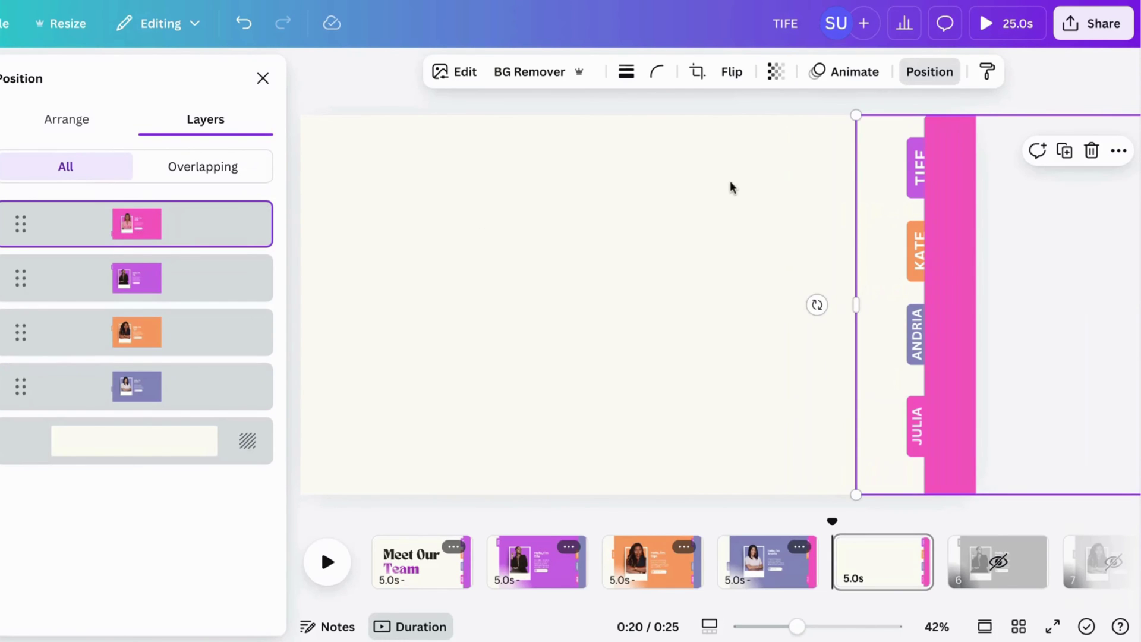
drag(908, 201, 554, 190)
drag(617, 219, 415, 224)
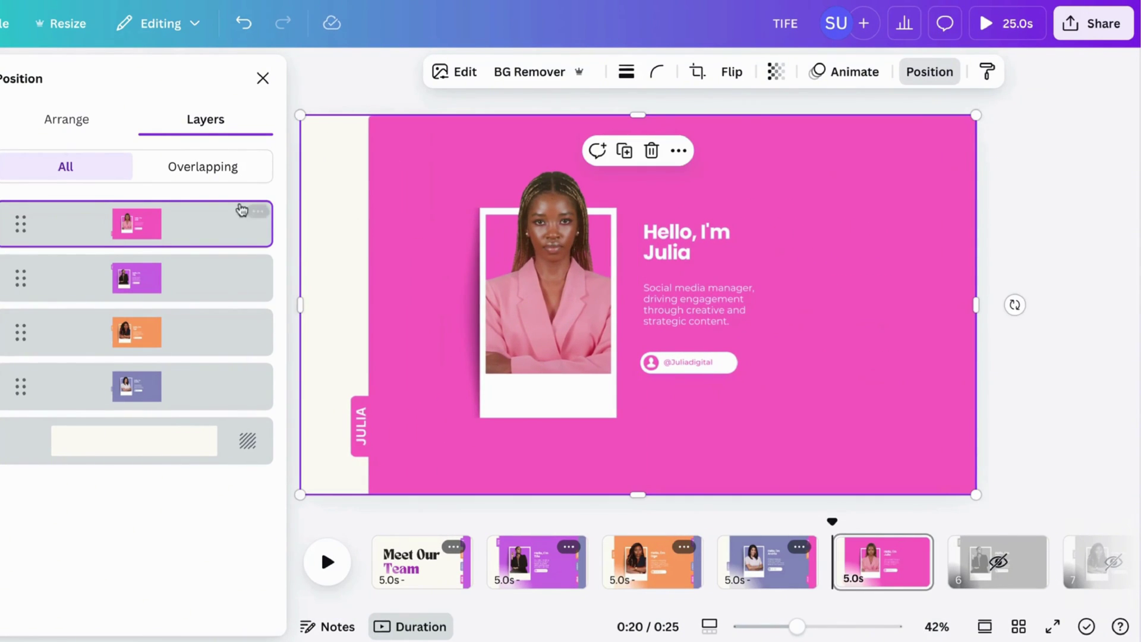
drag(241, 209, 225, 398)
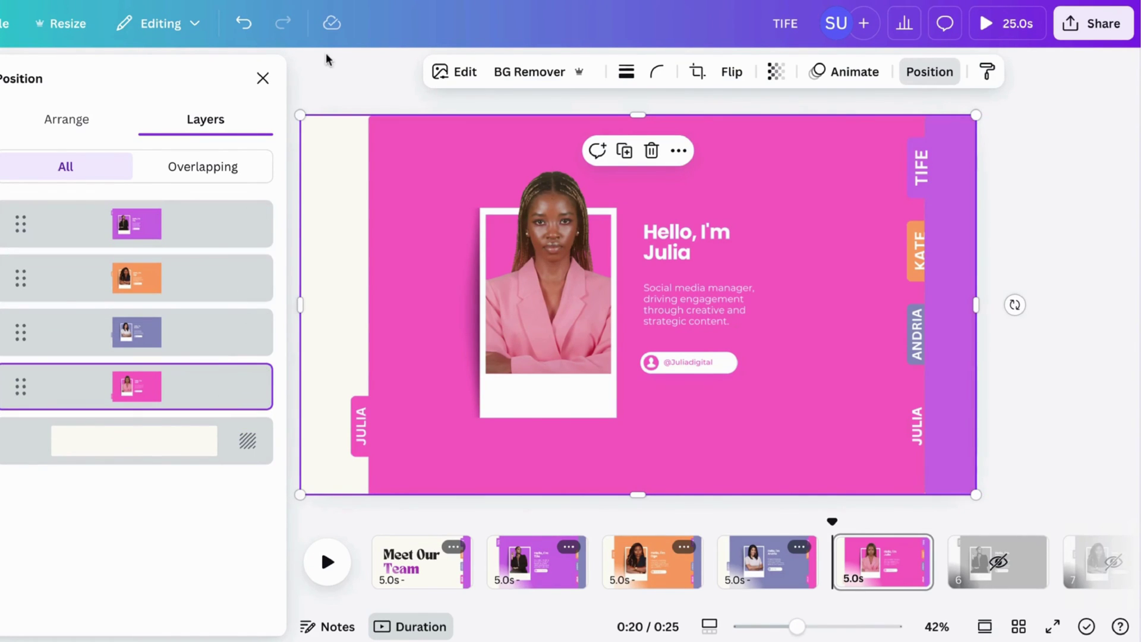
click(263, 78)
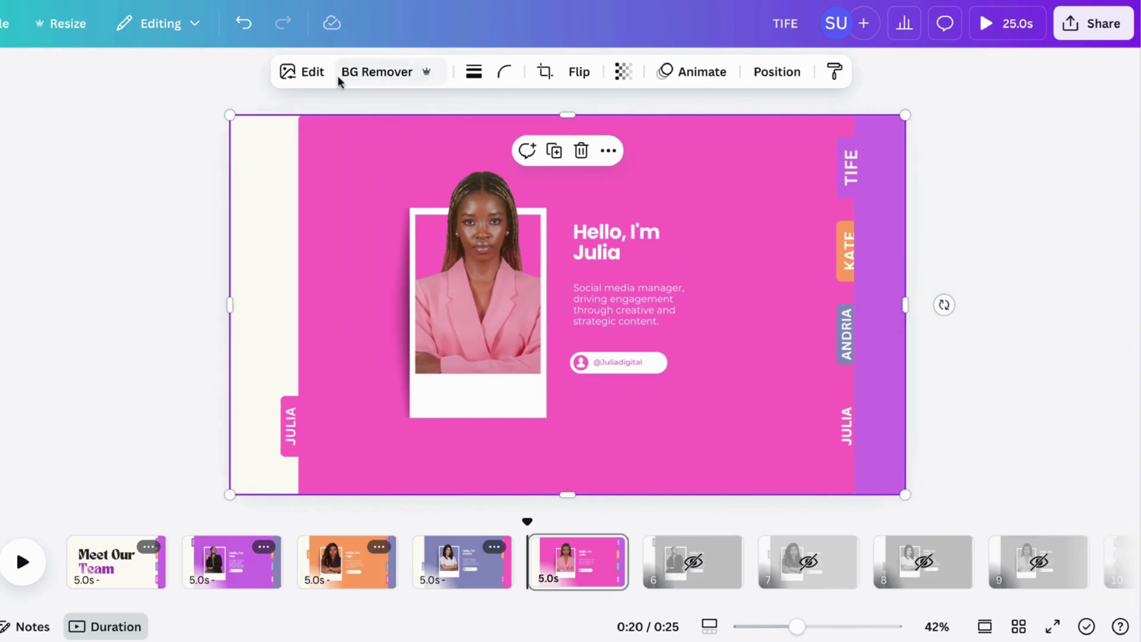
Duplicate the opening page as a closing page after the pink member page, with its text reading "Pleased To Meet You!"
click(155, 545)
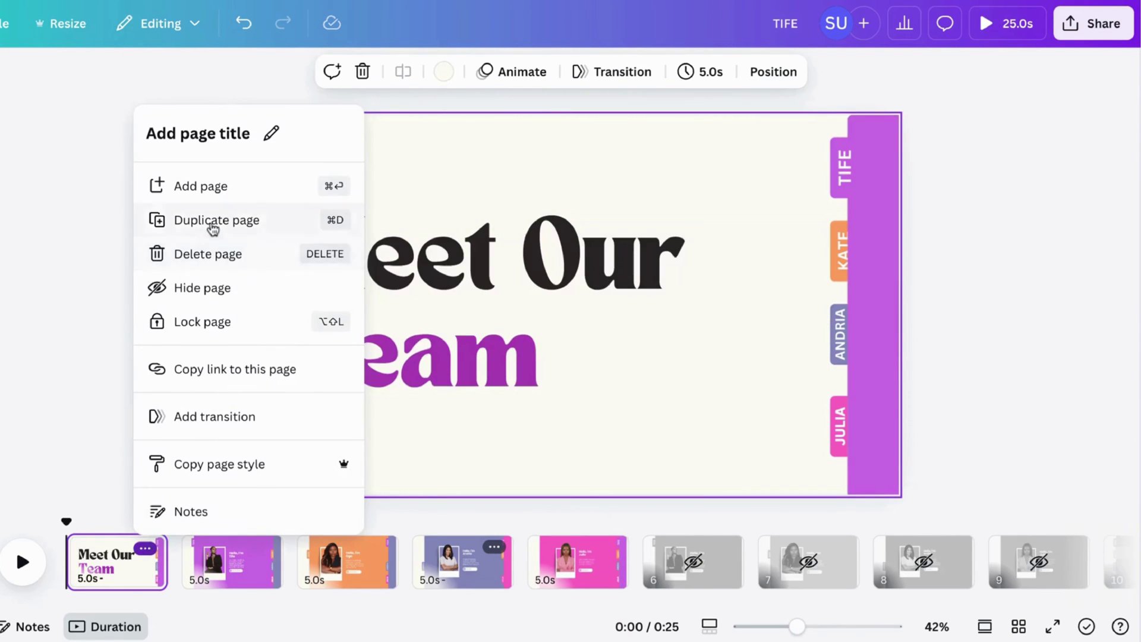
click(212, 221)
drag(211, 564, 728, 583)
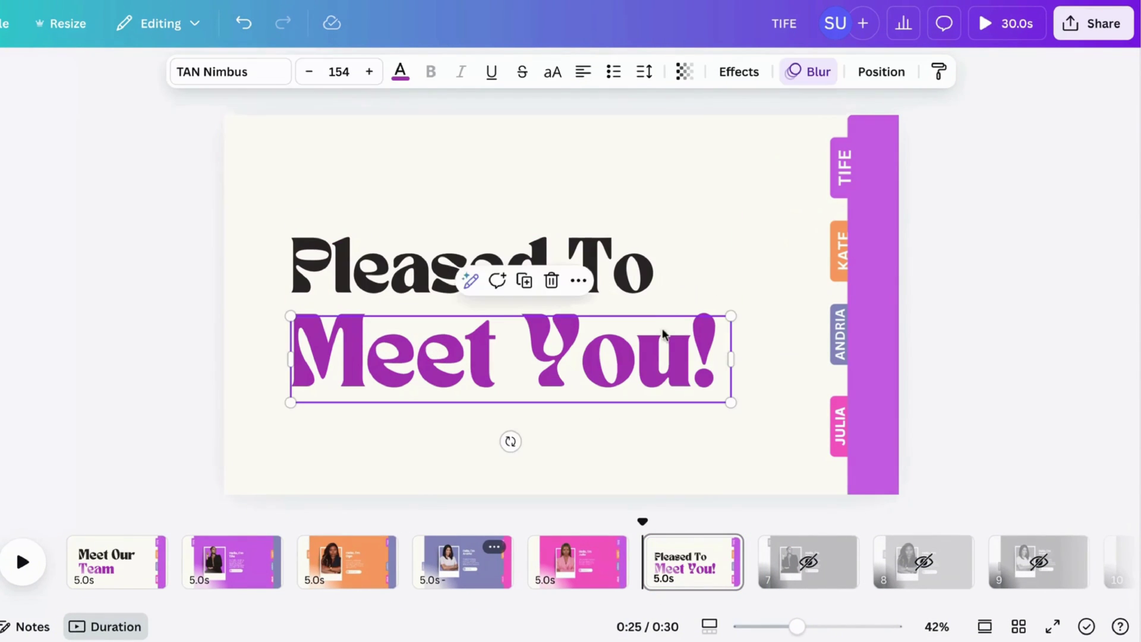
Shrink the "Meet You!" line to font size 136, then scale "Pleased To" down to sit just above it
drag(725, 316, 679, 325)
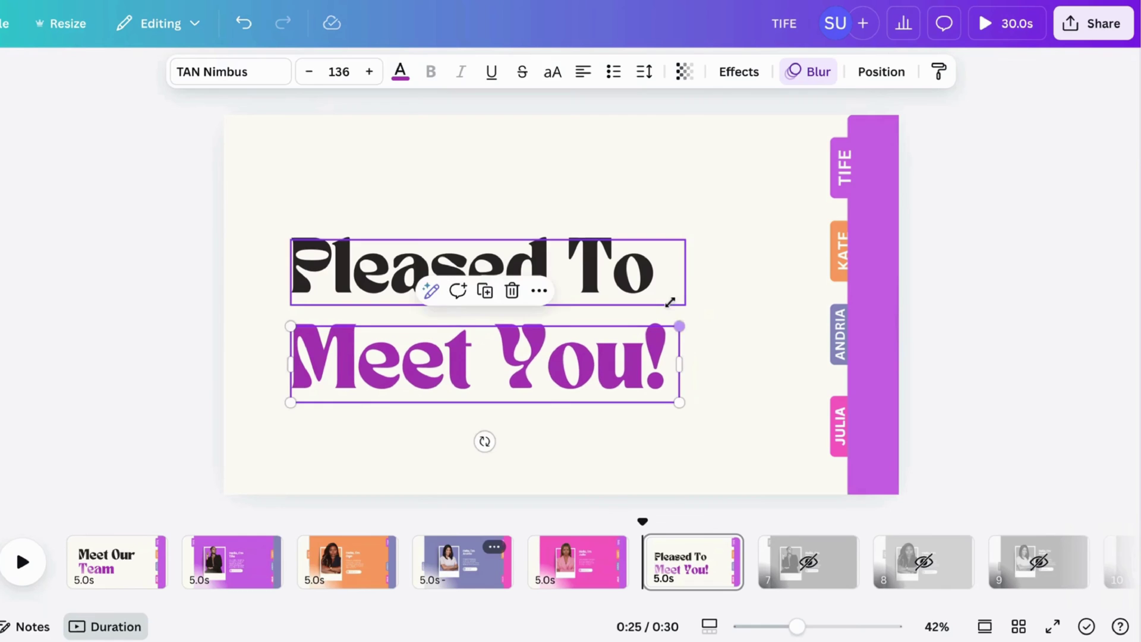
click(639, 289)
drag(680, 237, 648, 274)
click(711, 204)
click(988, 217)
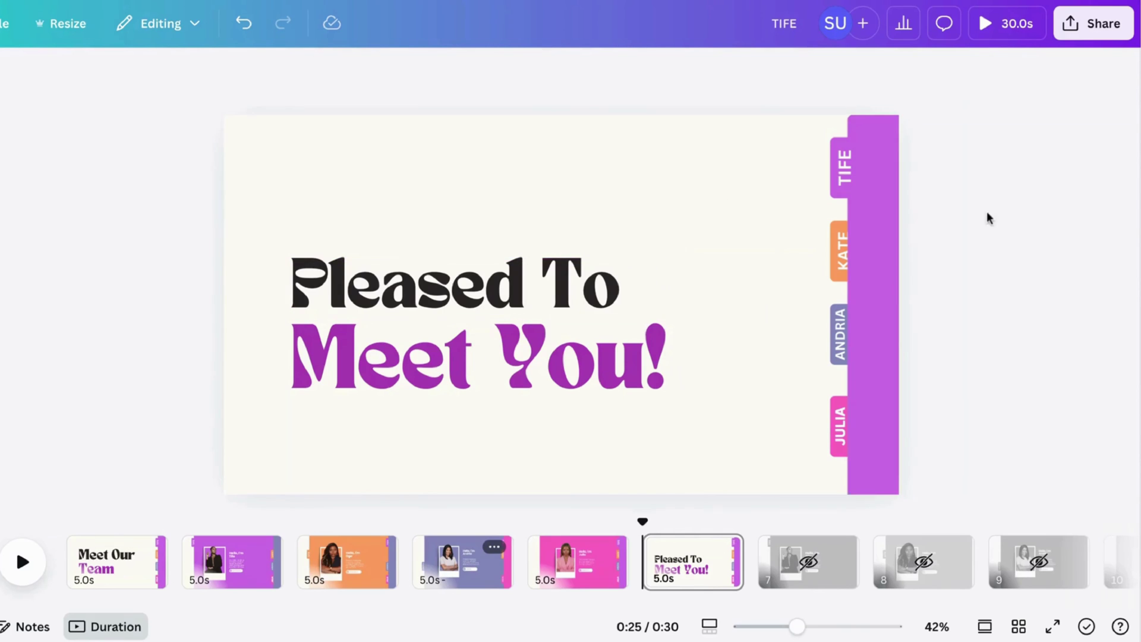
Apply a 1-second Match & Move transition between all pages and preview the video
click(232, 561)
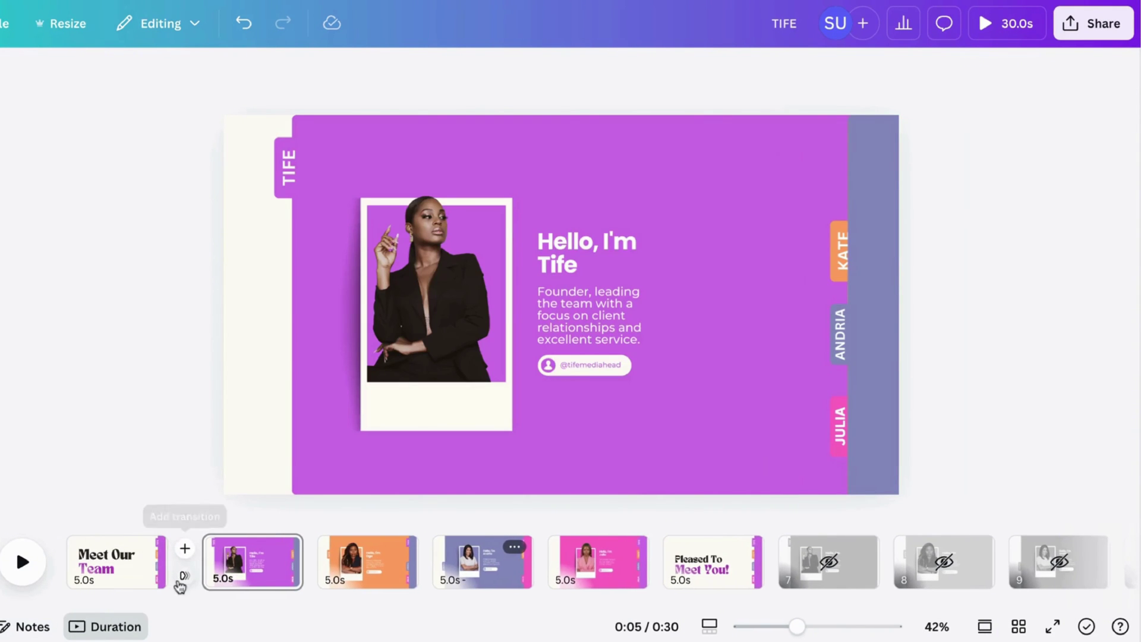
click(183, 578)
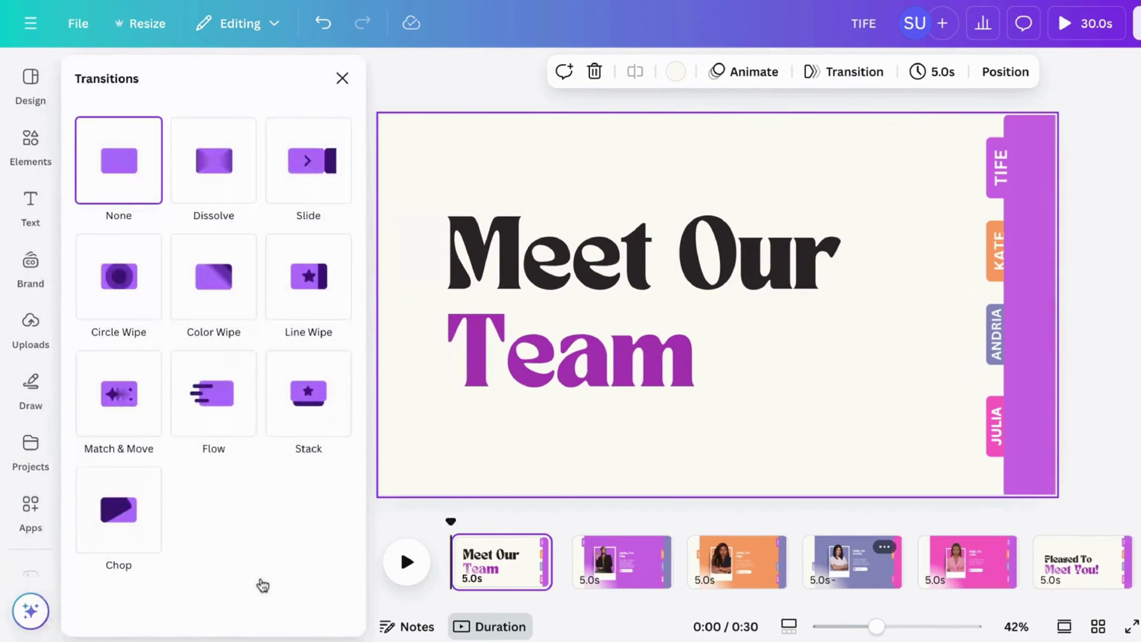
click(136, 402)
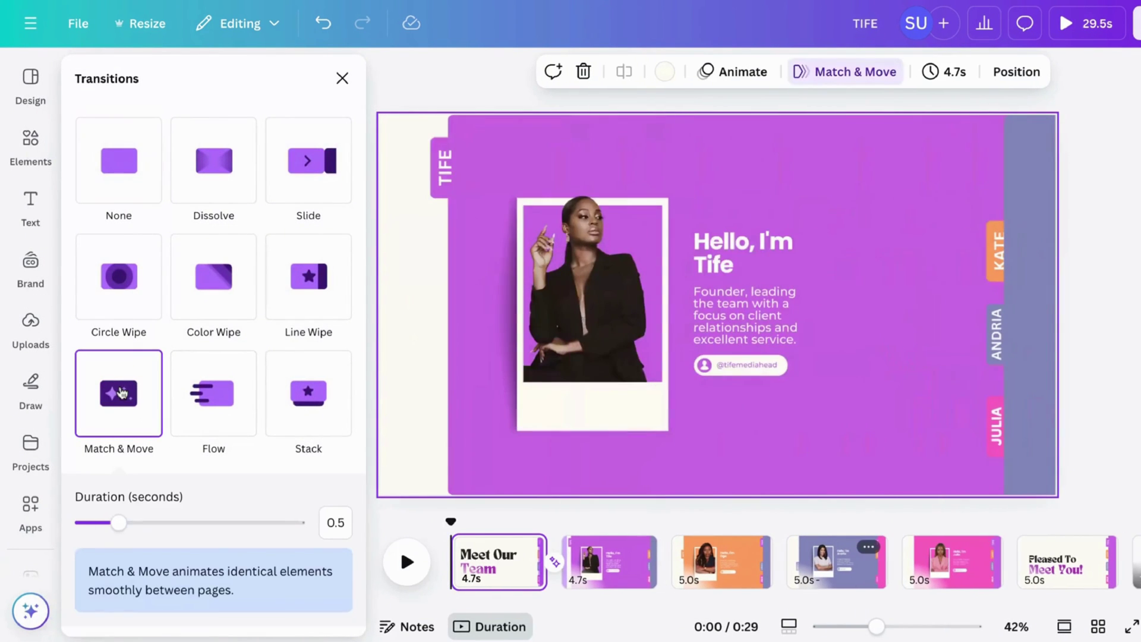
drag(119, 523, 164, 524)
scroll(163, 523, down, 3)
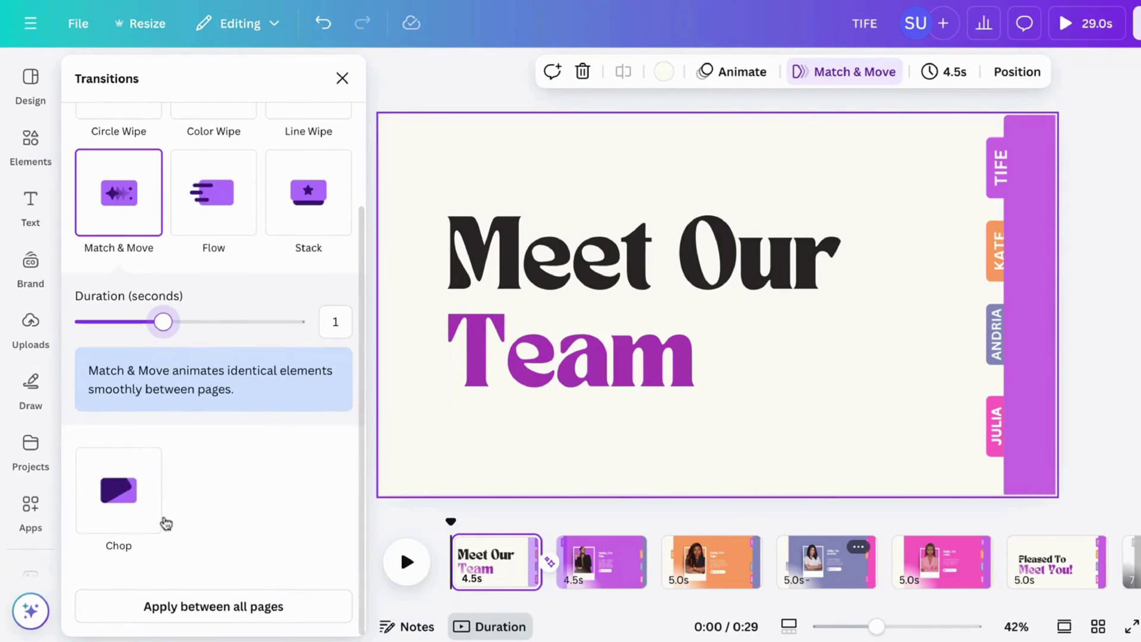
click(179, 605)
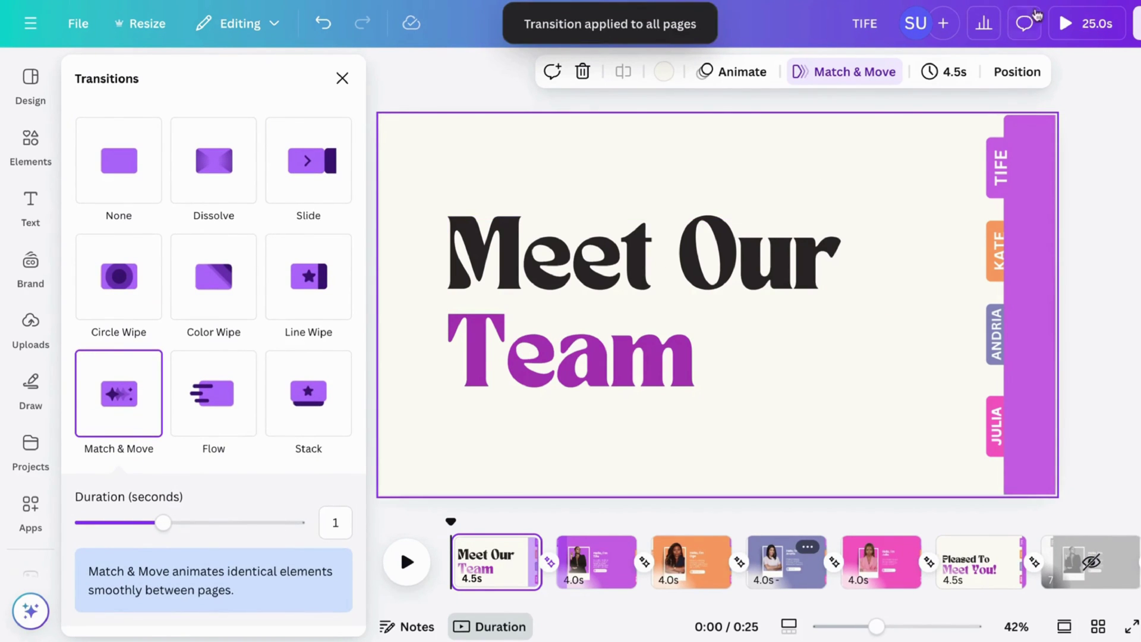
click(1073, 25)
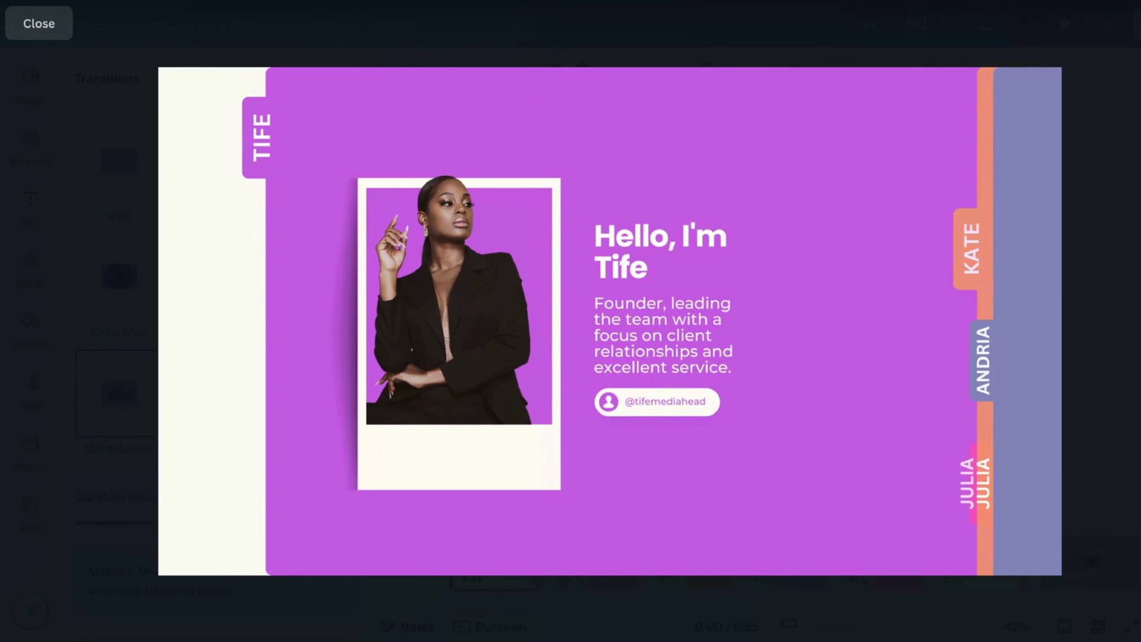
key(Escape)
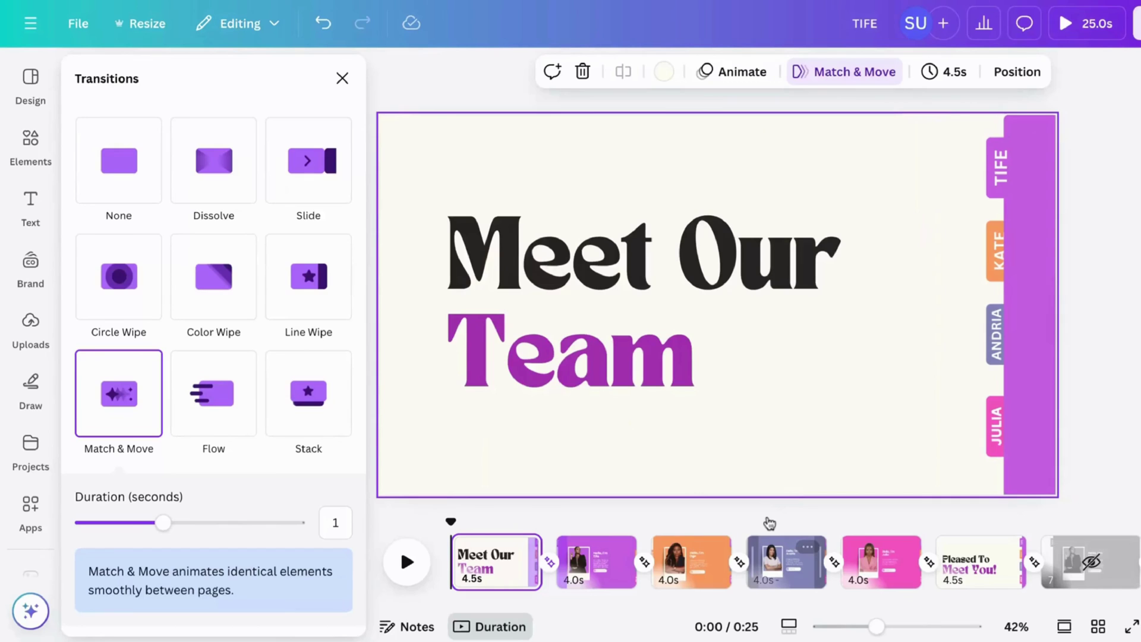
Set the page timing to 2.0 seconds for all pages and preview the video
click(701, 543)
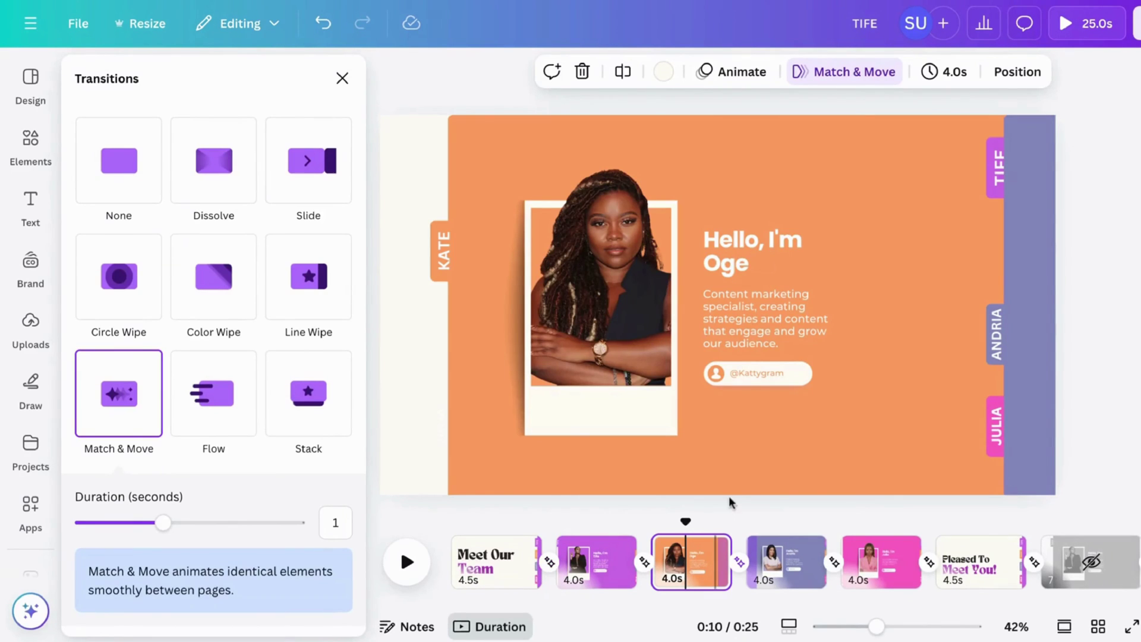
click(954, 72)
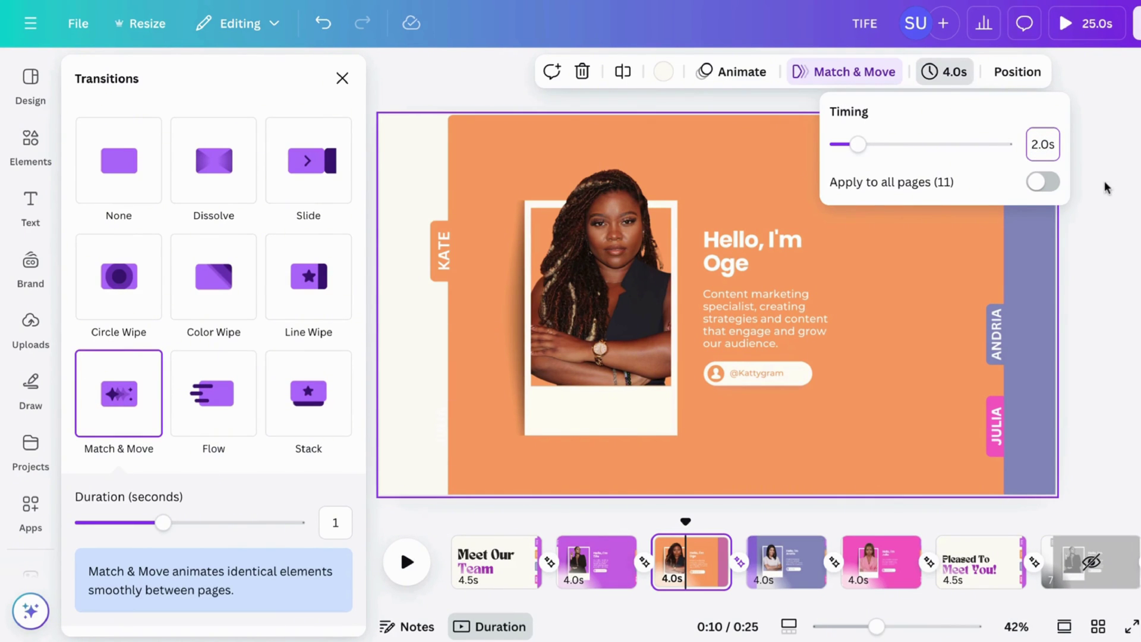
click(1043, 181)
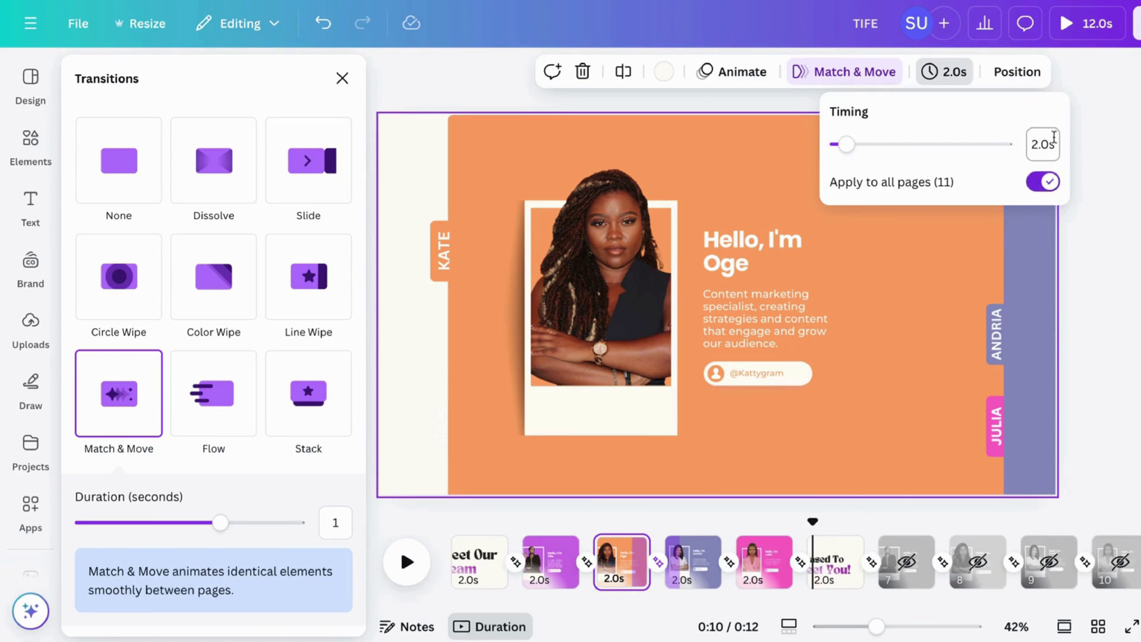
click(1076, 24)
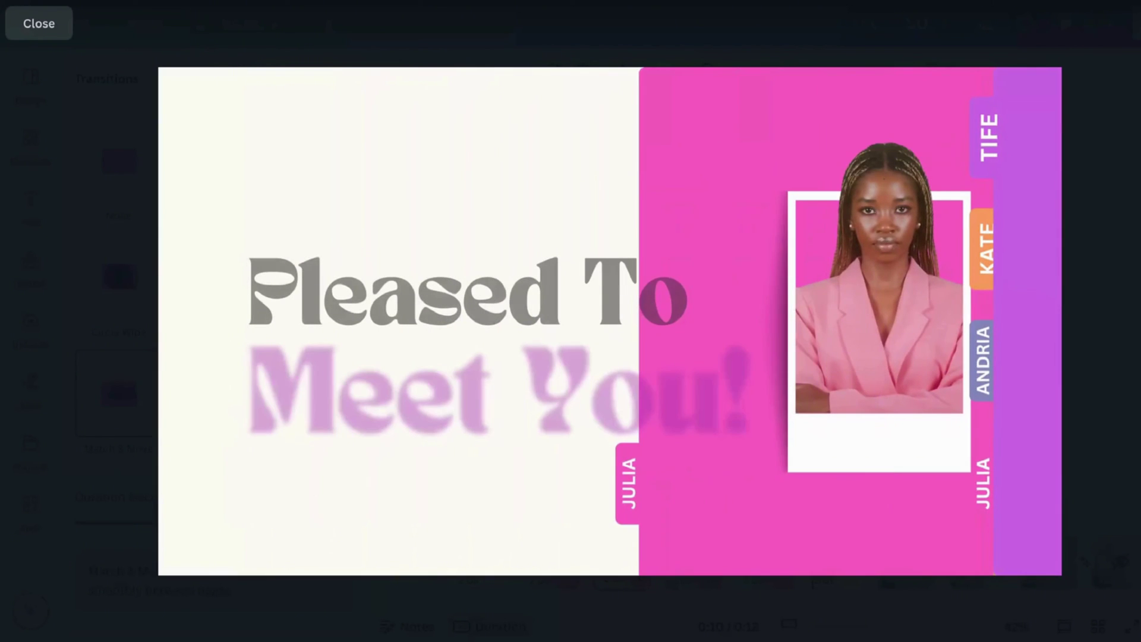
key(Escape)
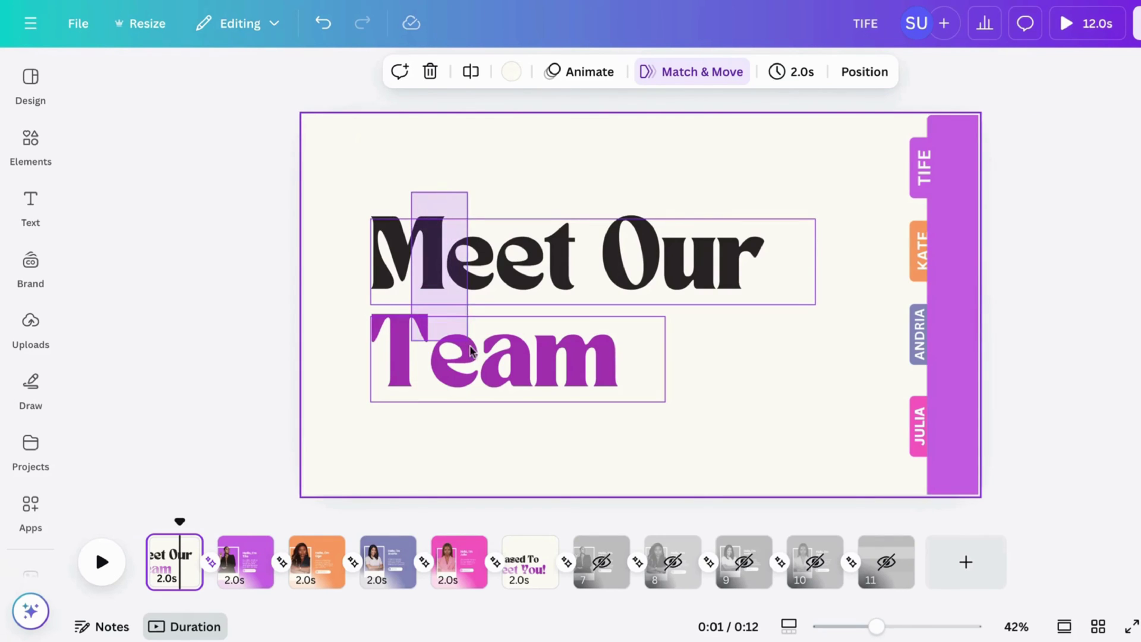
Select both "Meet Our Team" text lines on the opening page and increase their Blur animation speed
drag(470, 350, 470, 347)
click(871, 76)
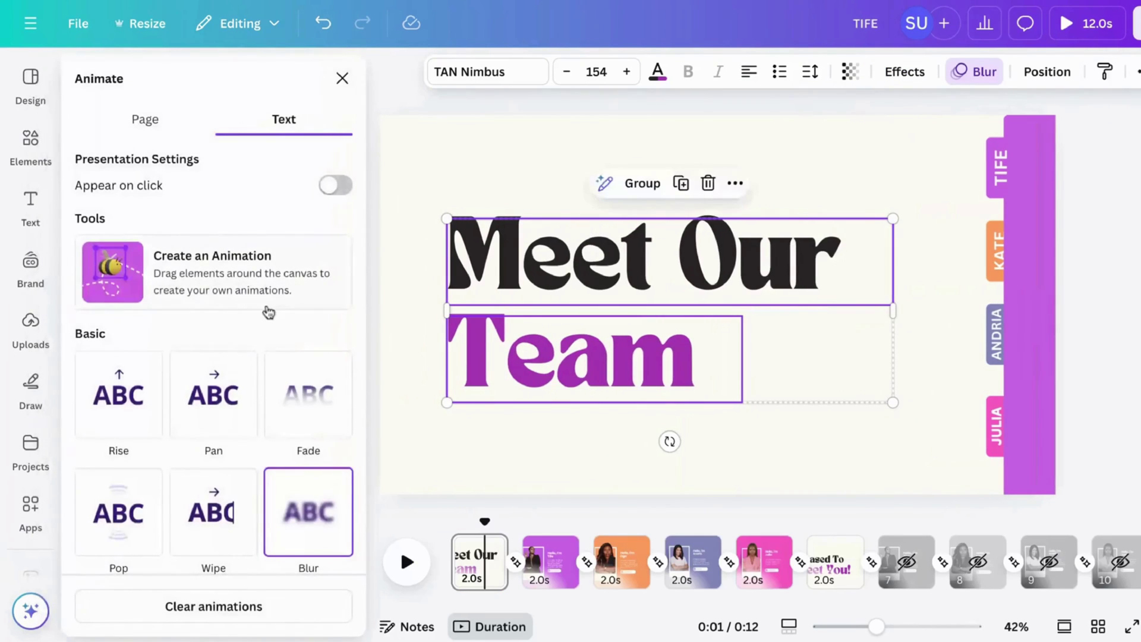
scroll(255, 332, down, 3)
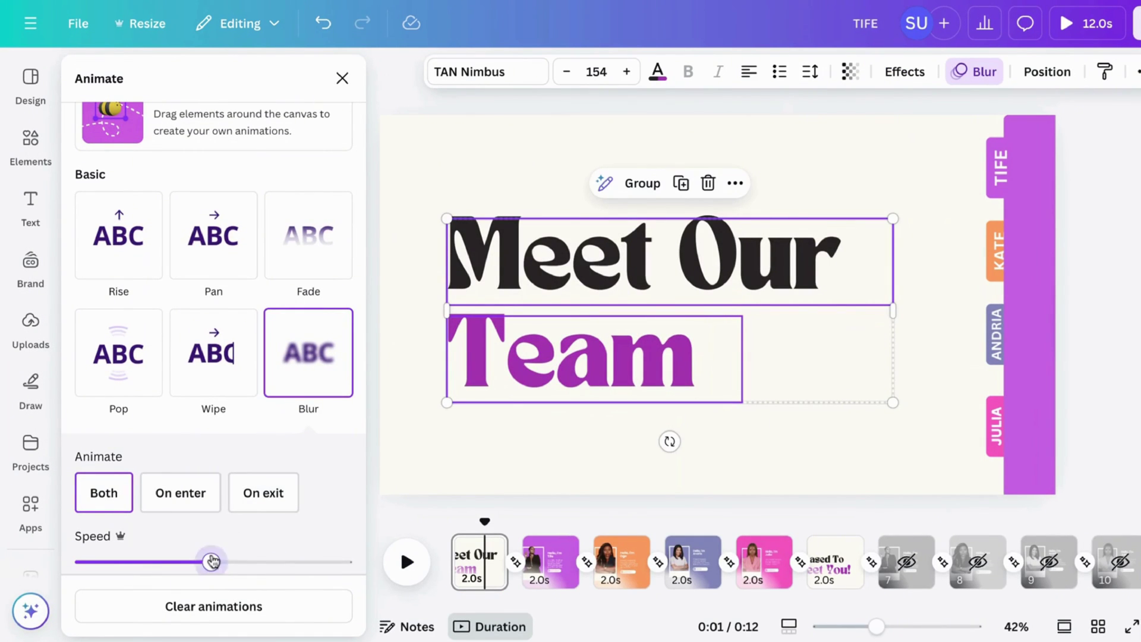
drag(211, 560, 285, 559)
scroll(285, 555, down, 1)
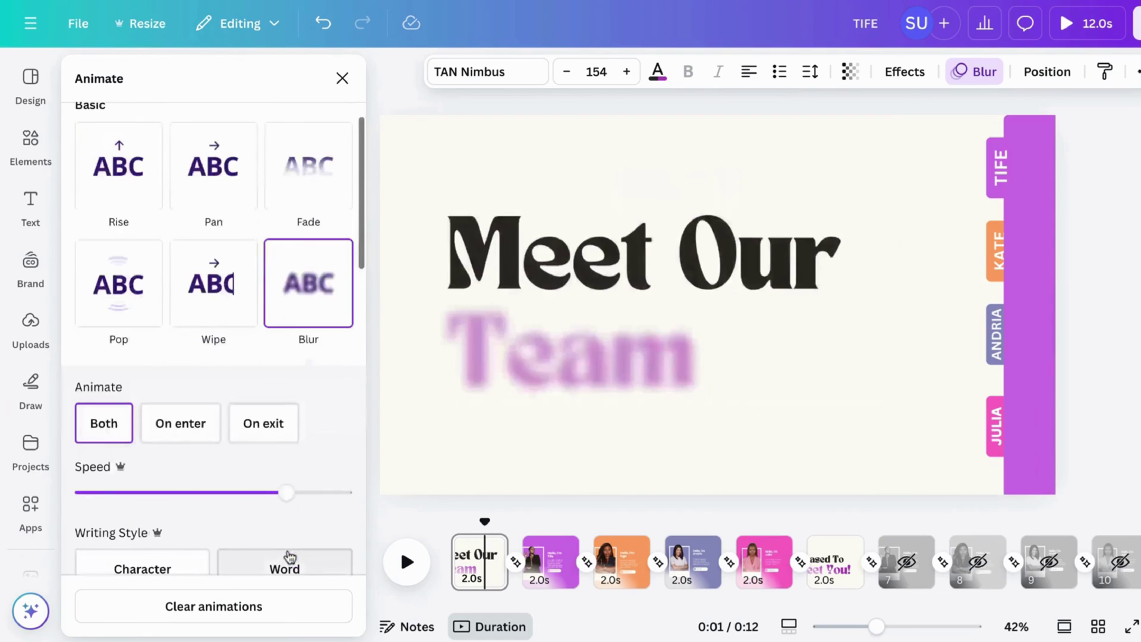
Compare the Blur animation's writing styles, choose Element, and lower the speed to about the middle of its range
scroll(281, 493, down, 2)
click(279, 484)
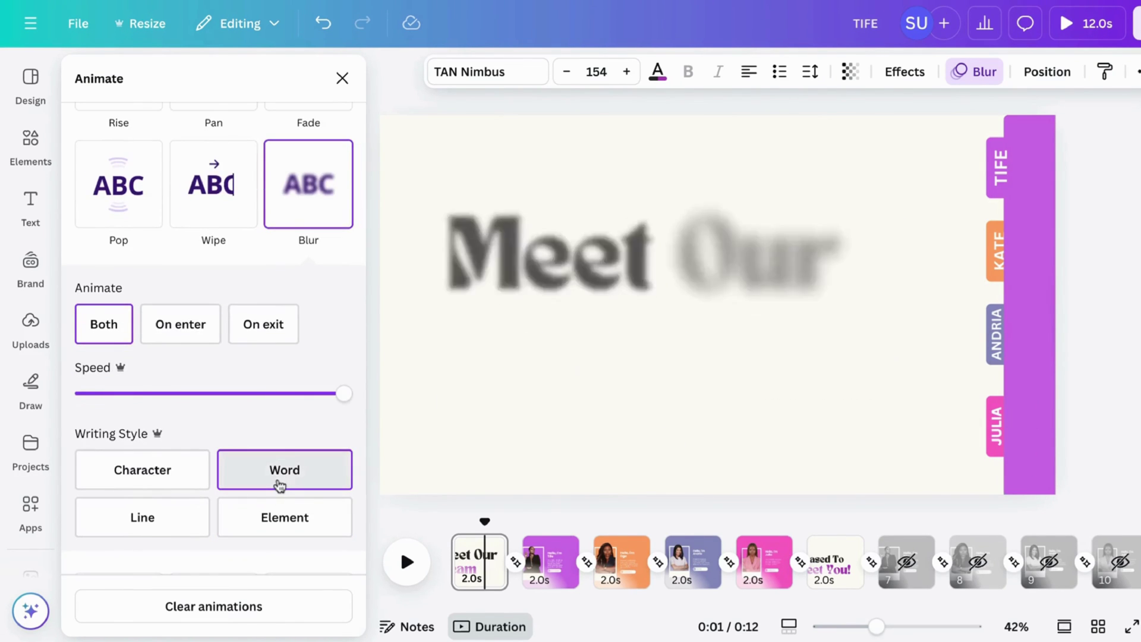
click(179, 485)
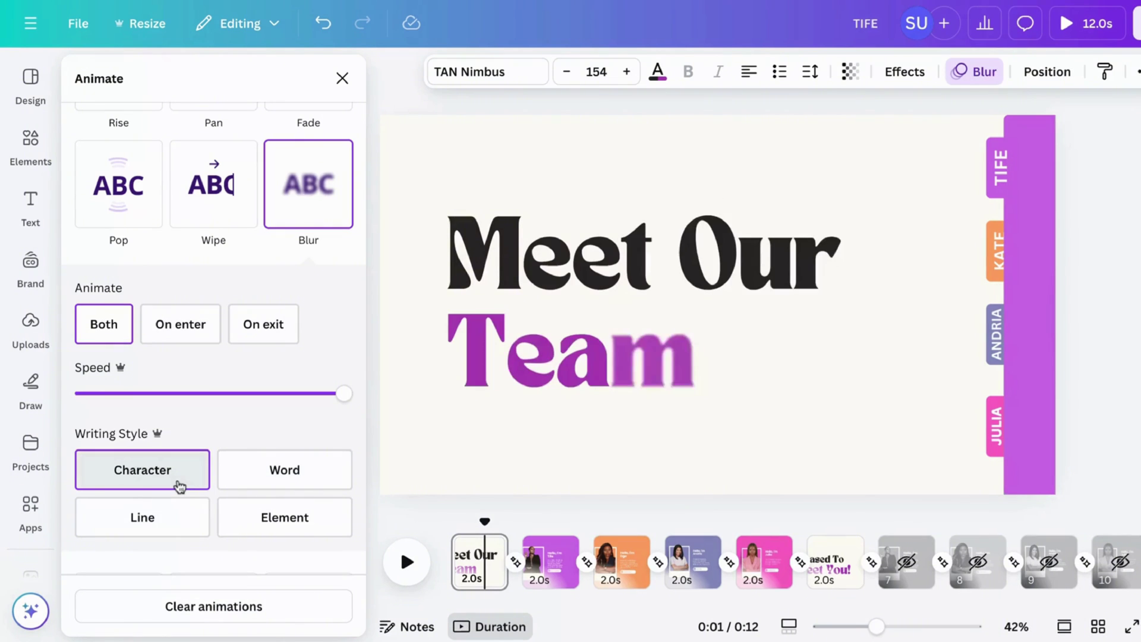
click(178, 515)
click(296, 482)
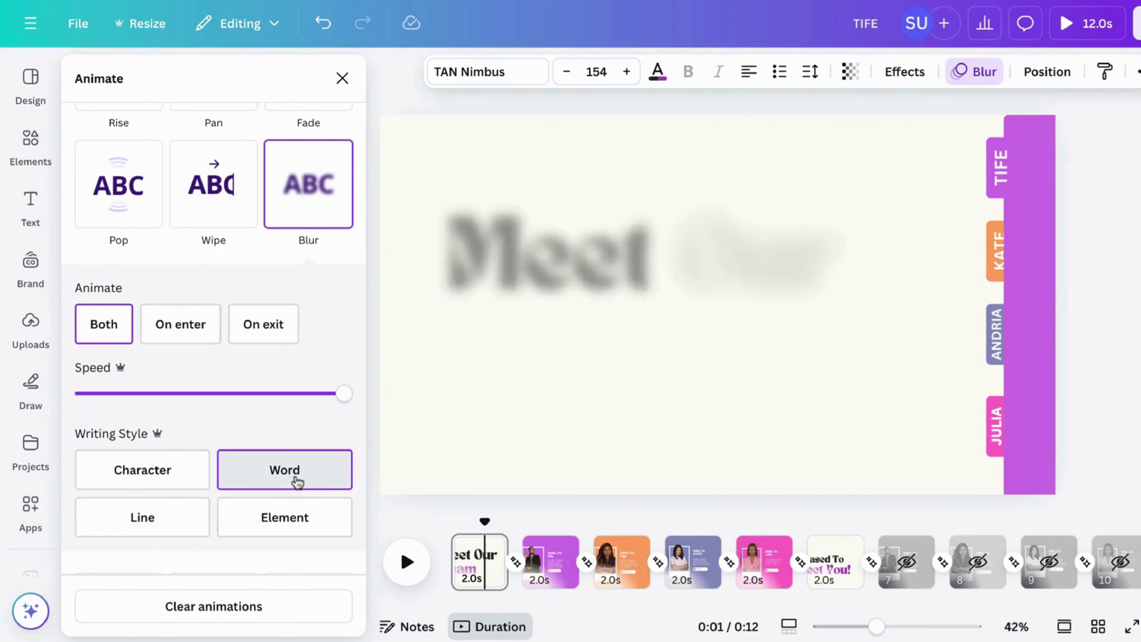
click(284, 516)
drag(344, 393, 219, 395)
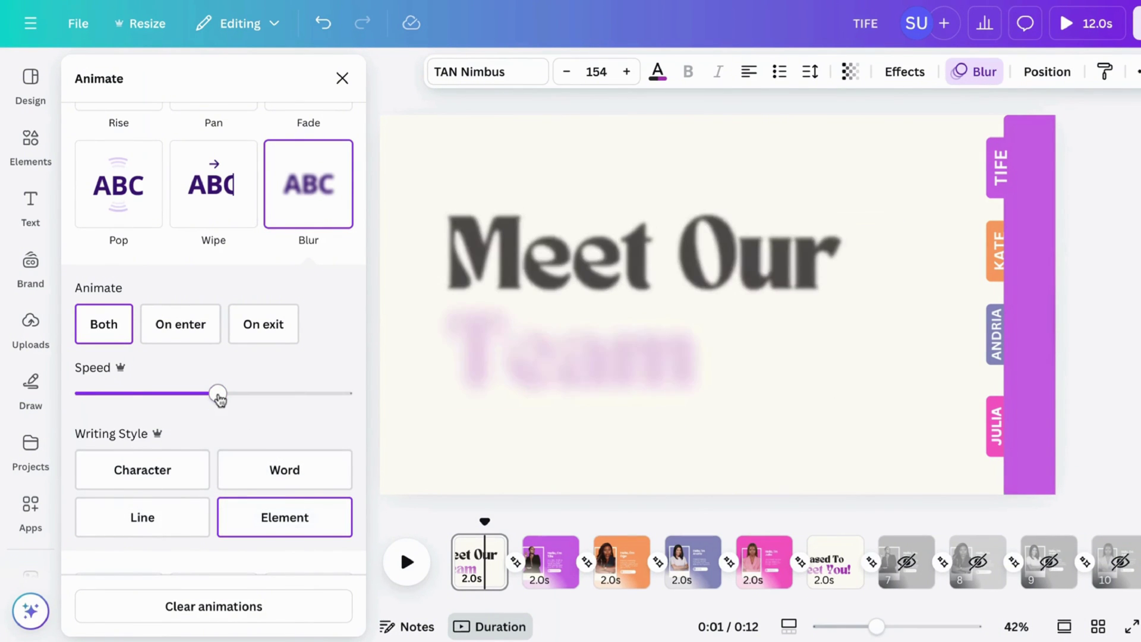
click(343, 78)
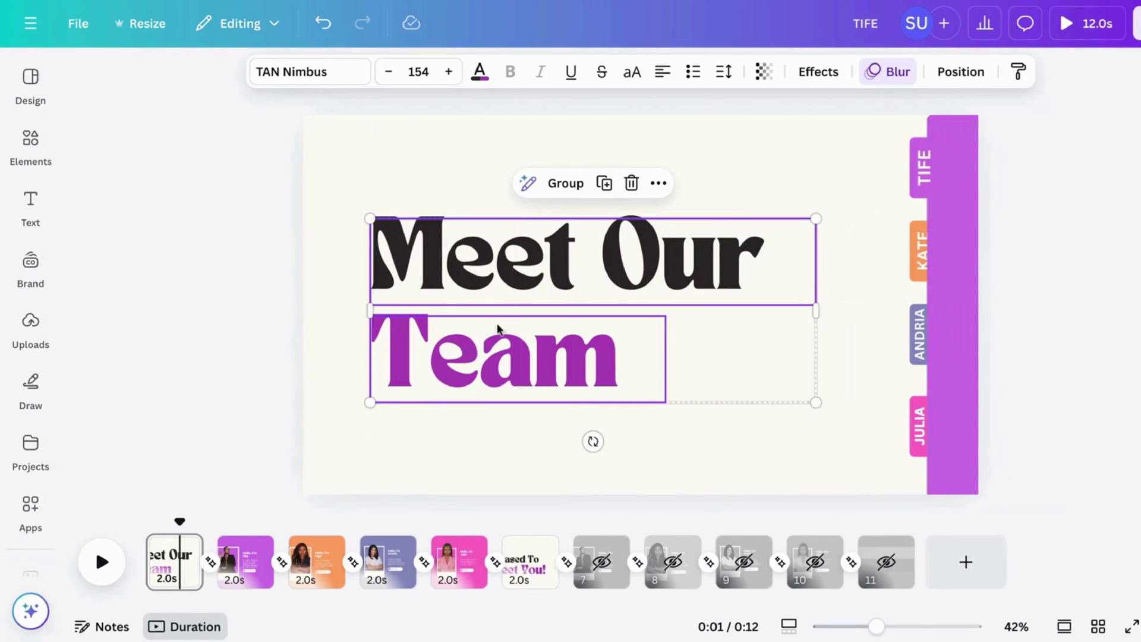
Show the element timing of both title lines and move the playhead to the purple member page
click(659, 183)
click(713, 489)
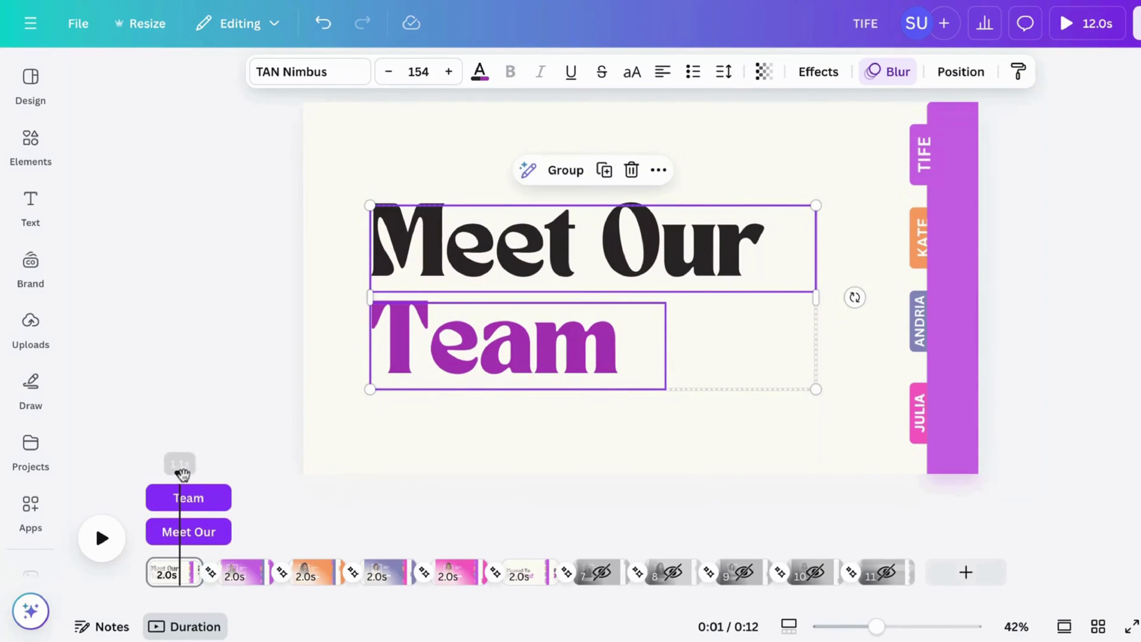
drag(181, 474, 231, 512)
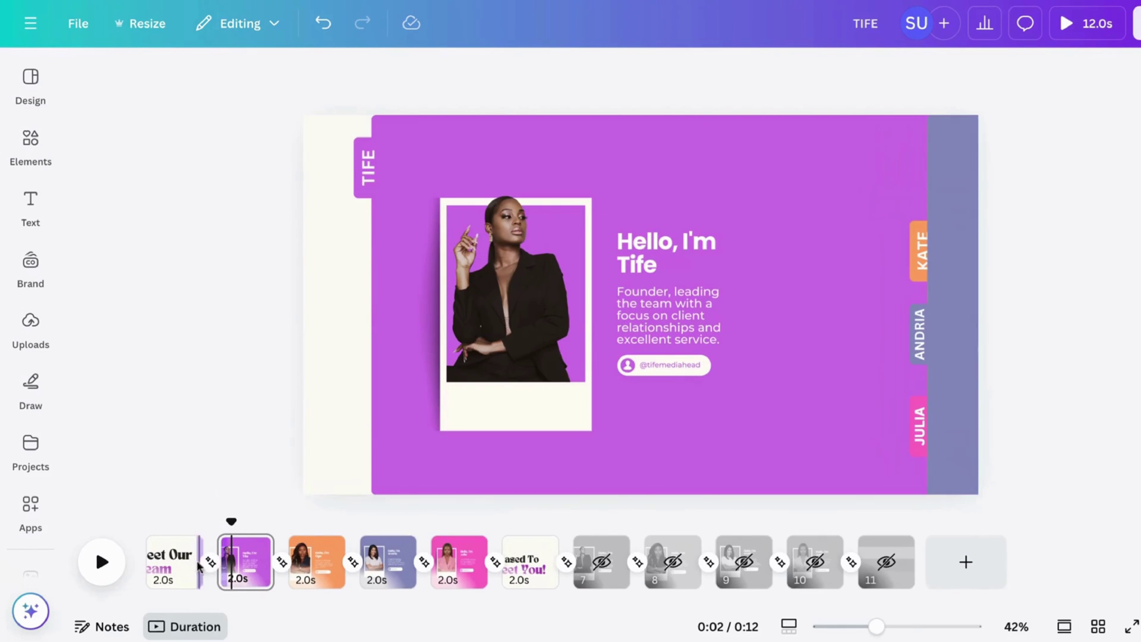
Shorten the timing of the "Team" and "Meet Our" lines to end with the opening page, and preview the video
click(182, 557)
click(182, 555)
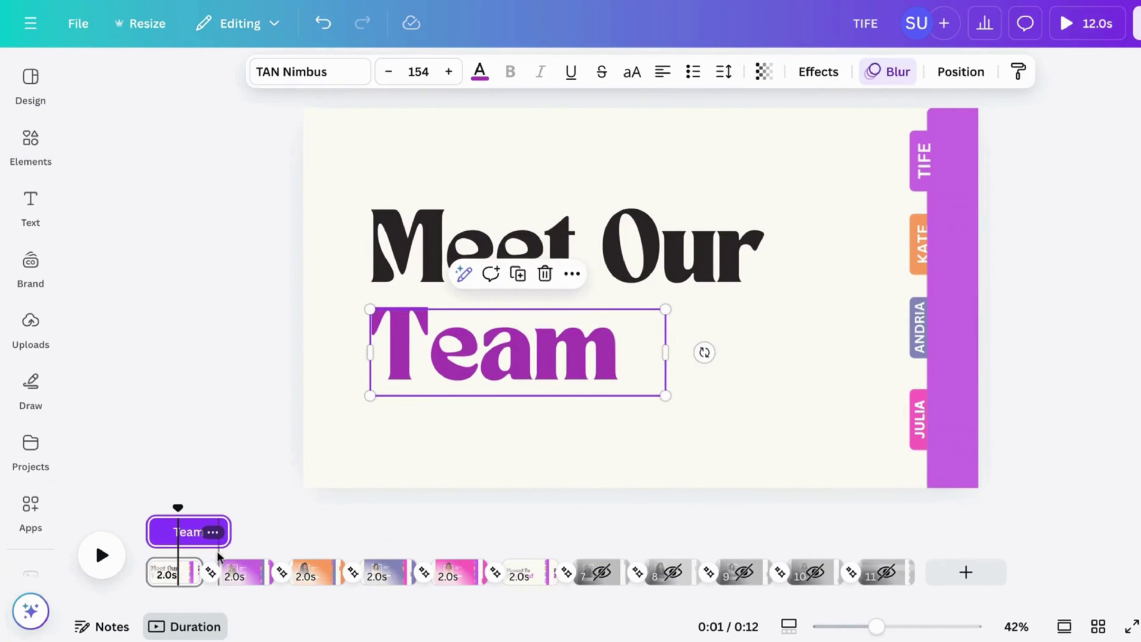
drag(227, 526, 146, 478)
click(470, 243)
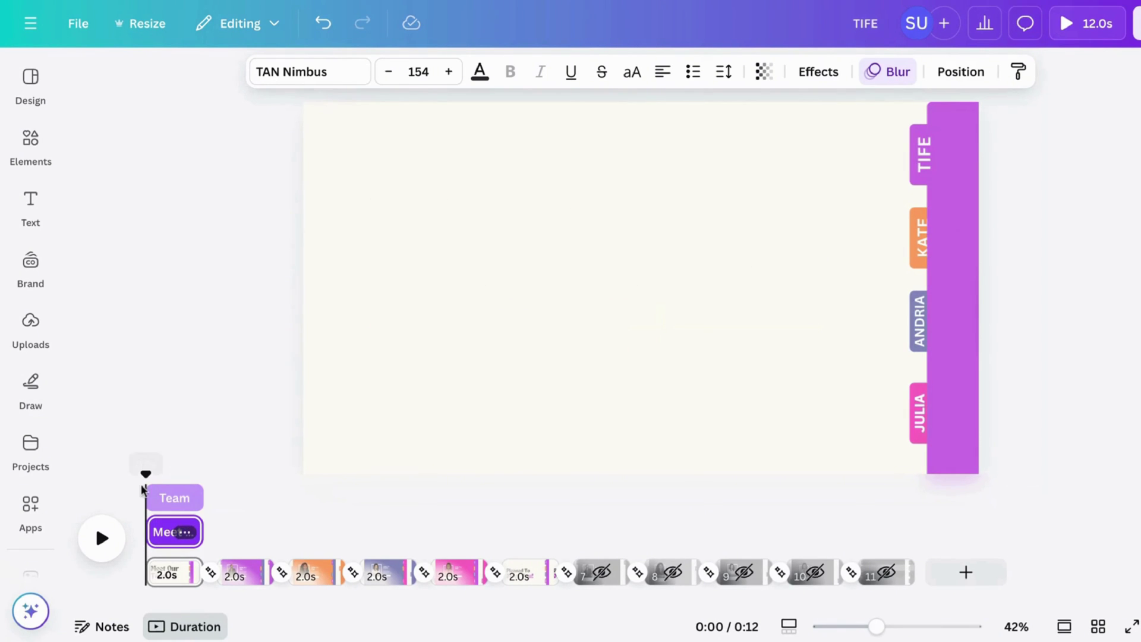
click(1068, 37)
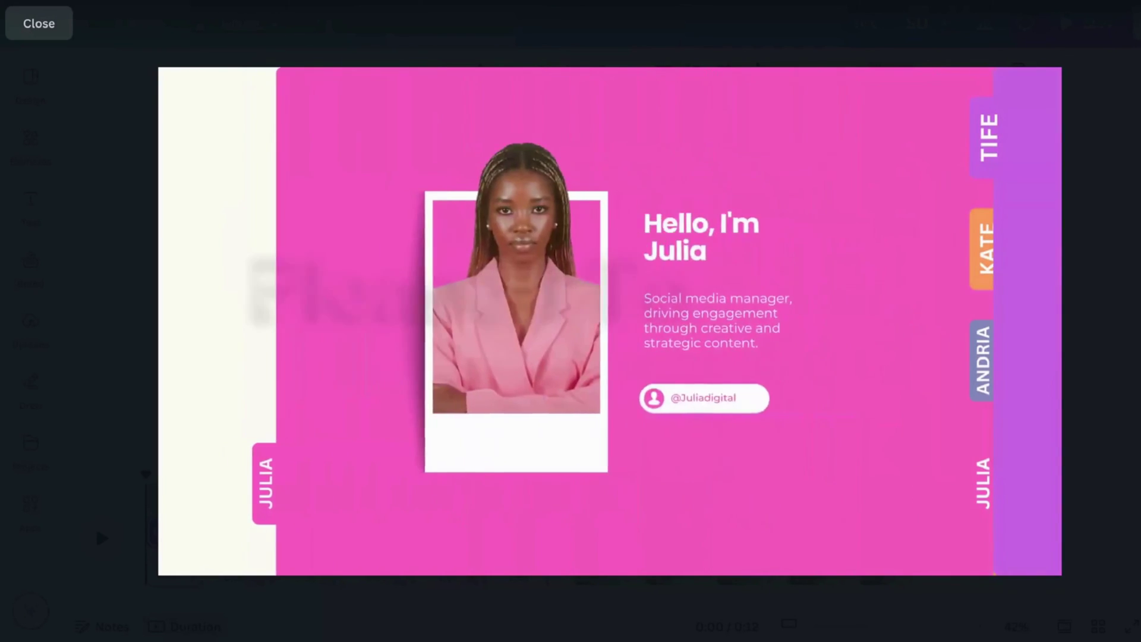
key(Escape)
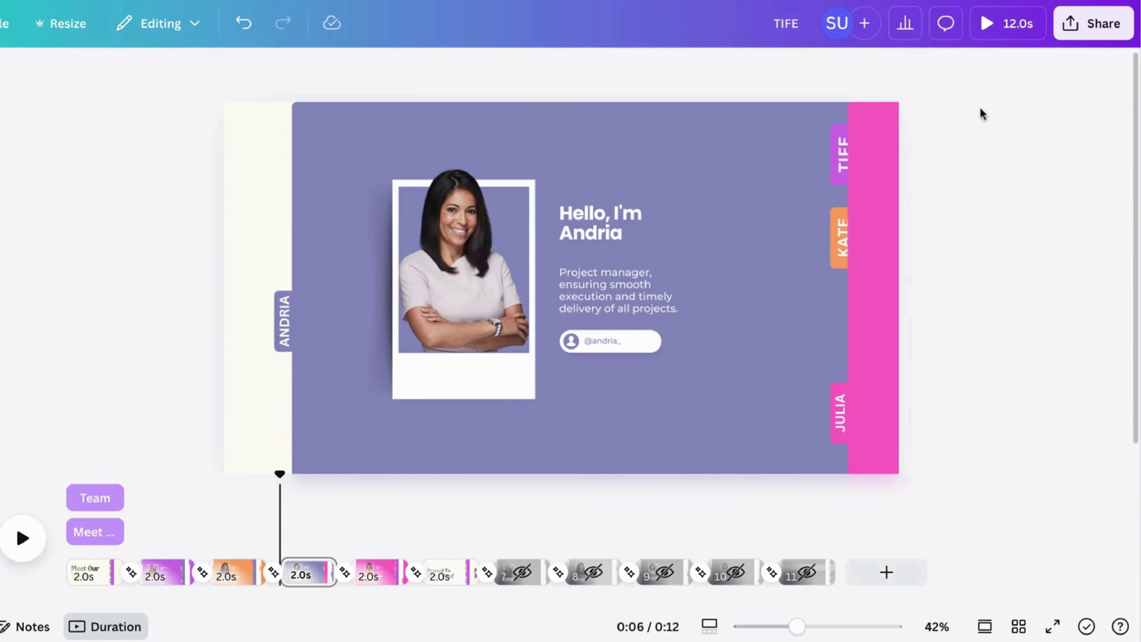
Open the download settings for an MP4 video and raise the quality to 4K (UHD)
click(1093, 23)
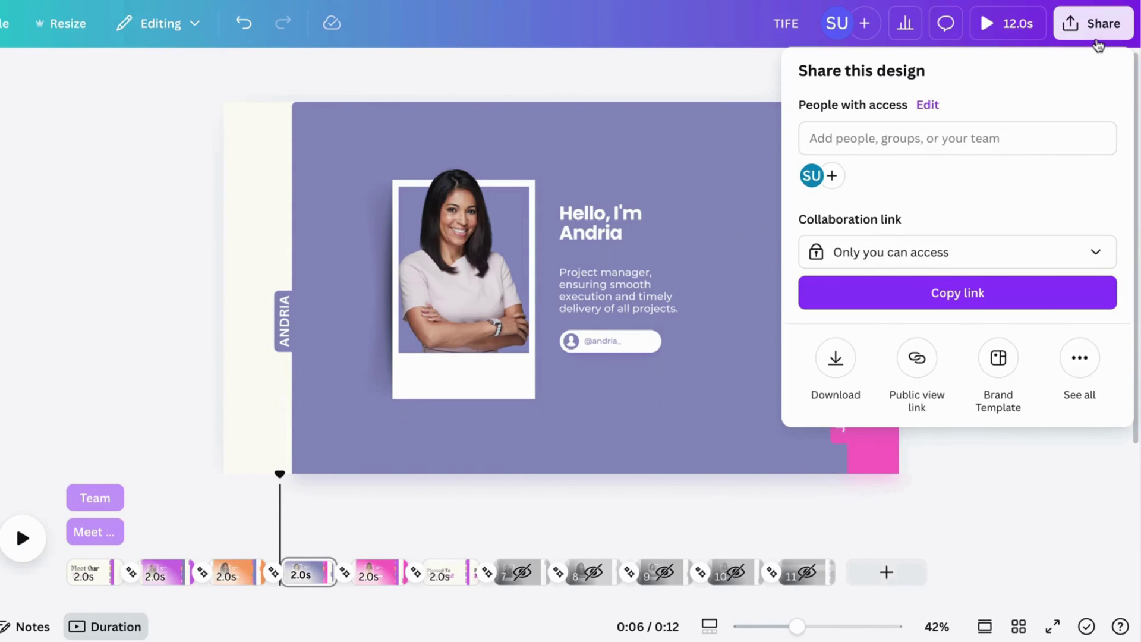
click(842, 369)
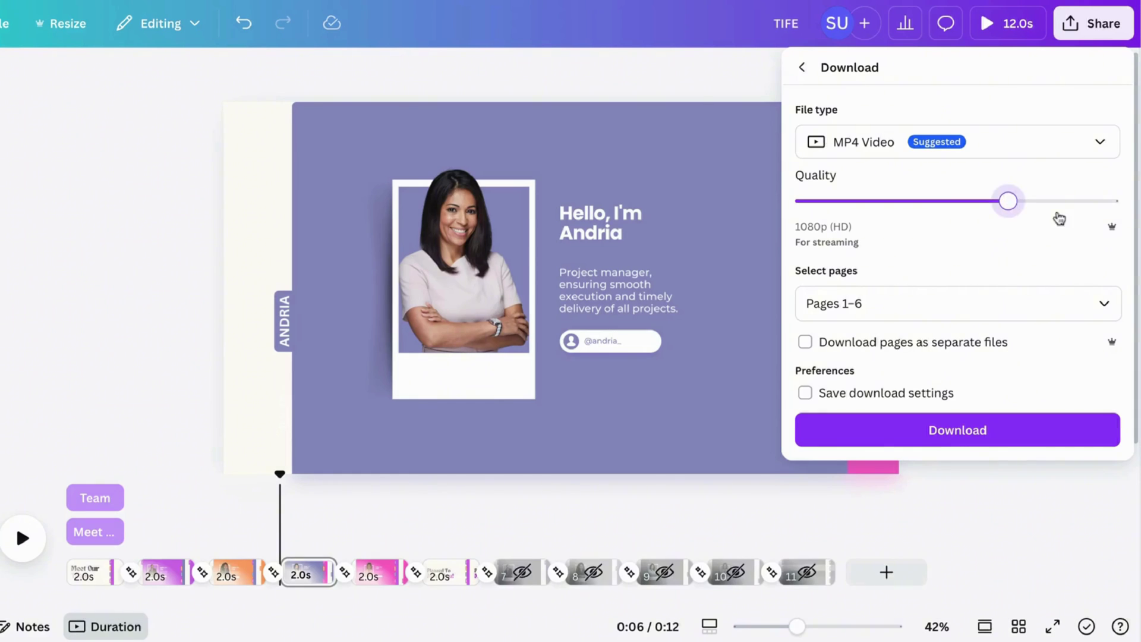
click(1079, 221)
drag(1123, 235, 1102, 222)
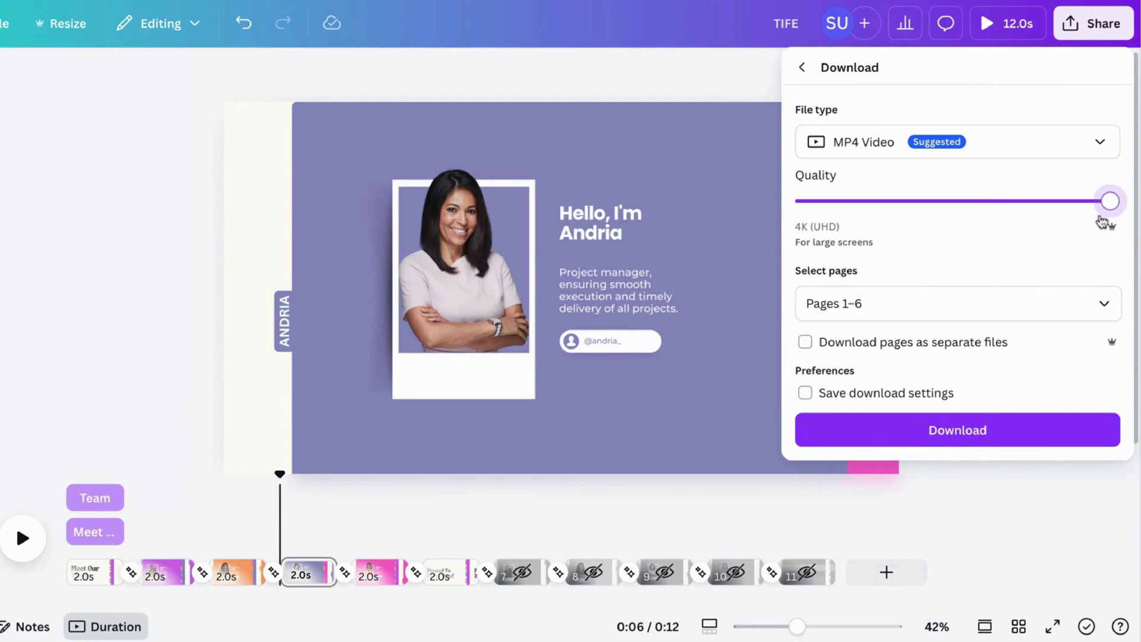